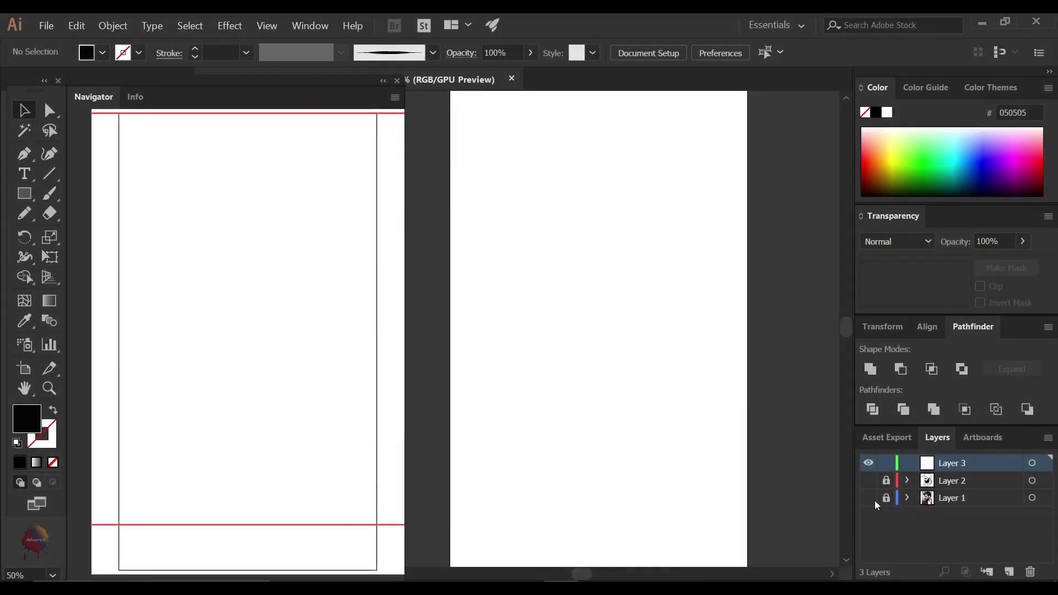
Show the Layer 1 reference photo and lower its opacity for tracing
click(870, 498)
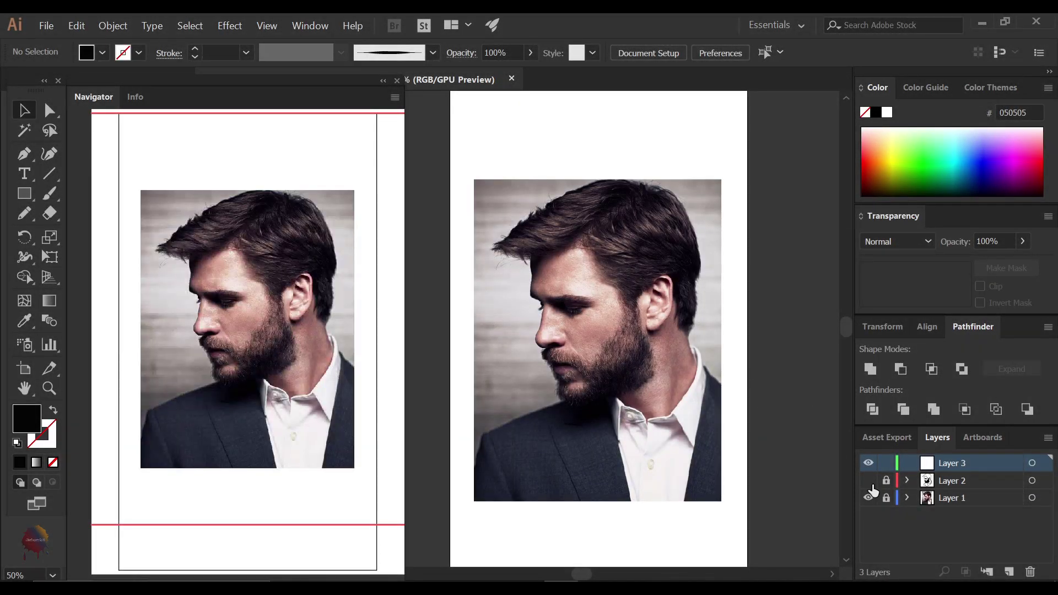
click(885, 506)
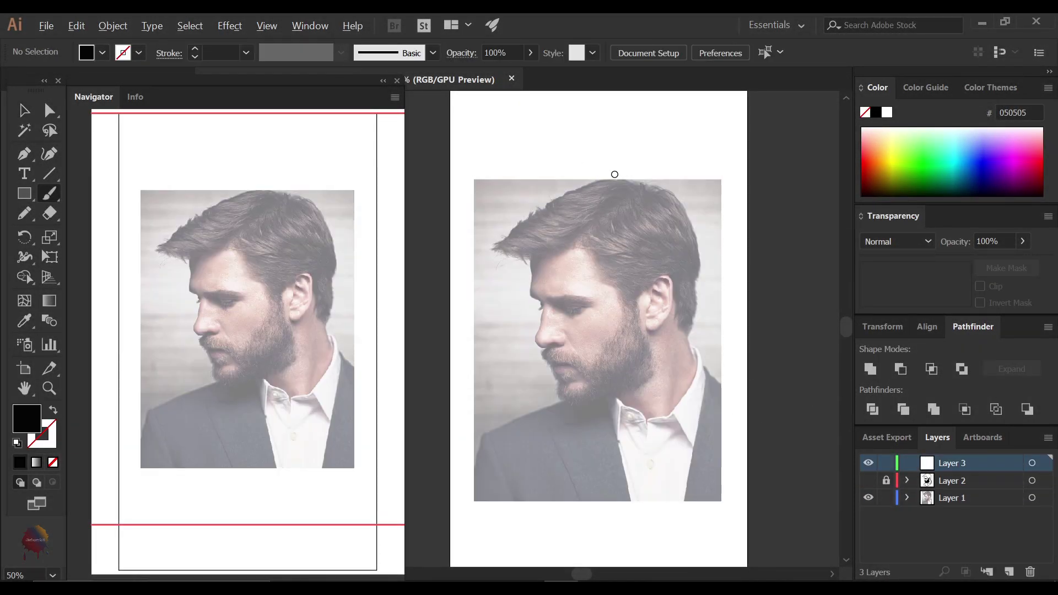
scroll(615, 174, up, 3)
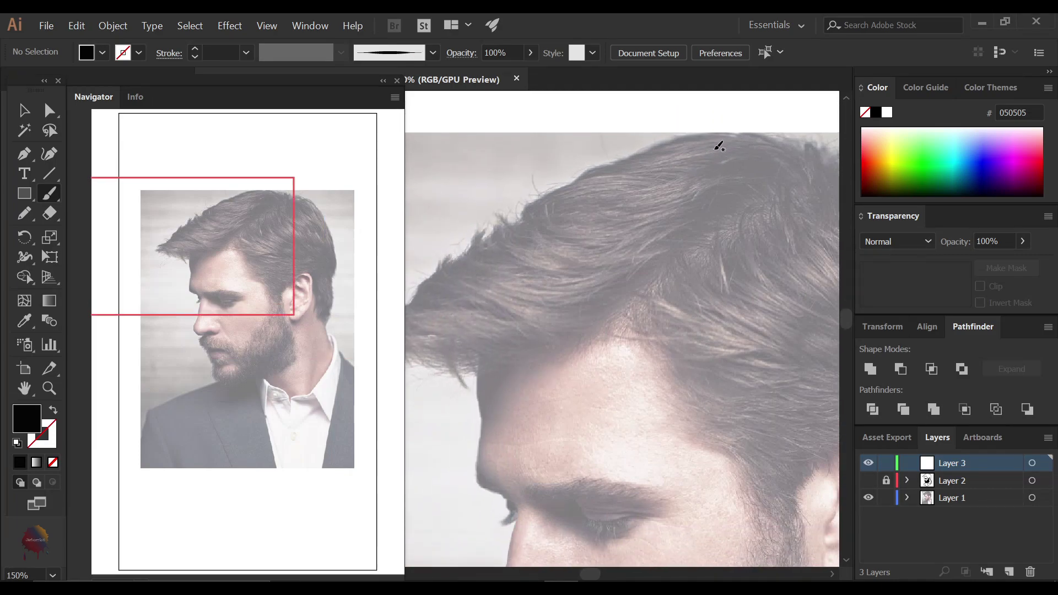
Adjust the Paintbrush options and trace the hair from its top edge and fringe over the ear
mouse_move(730, 134)
mouse_down()
mouse_move(622, 152)
mouse_move(531, 212)
mouse_up()
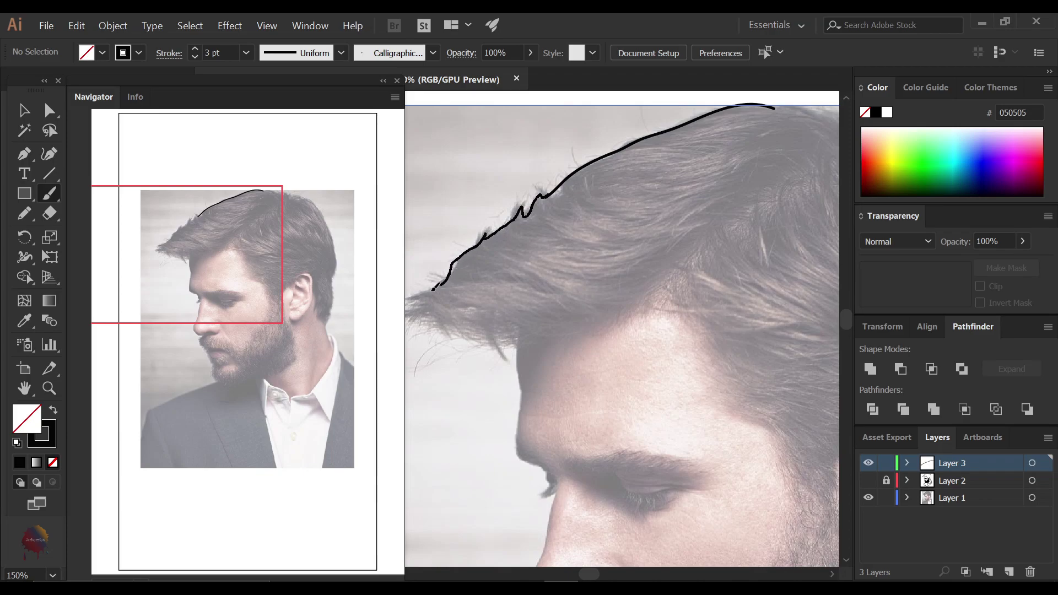
double_click(49, 194)
click(607, 401)
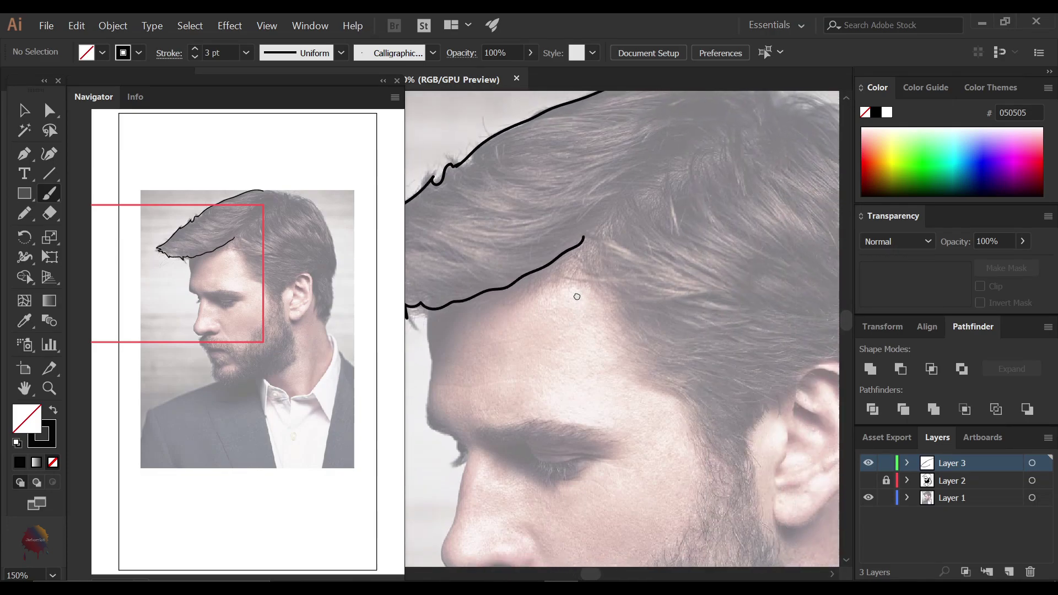
drag(491, 284, 570, 237)
drag(546, 190, 584, 275)
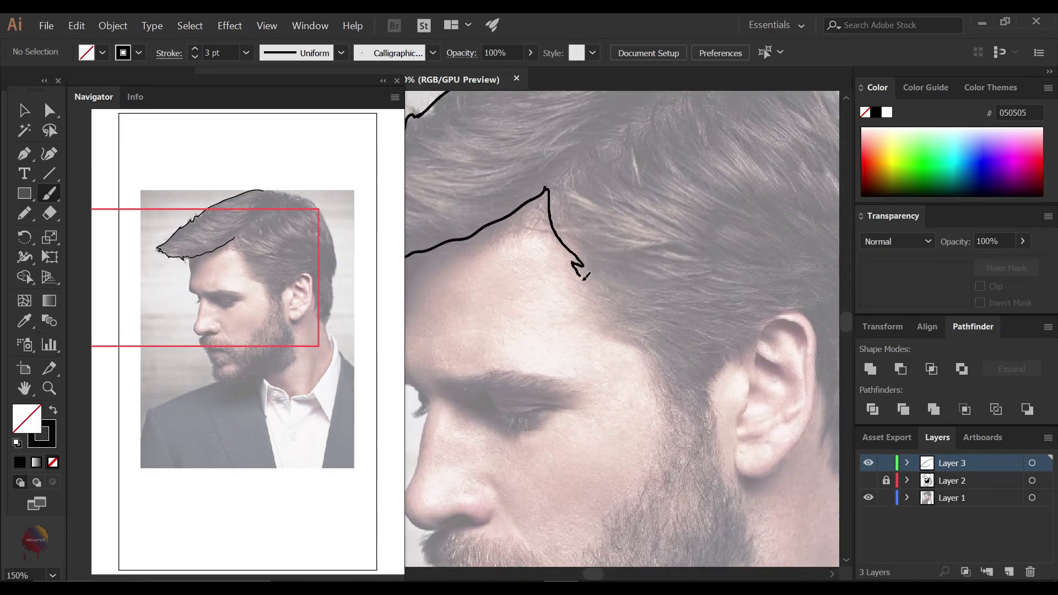
drag(606, 315, 698, 392)
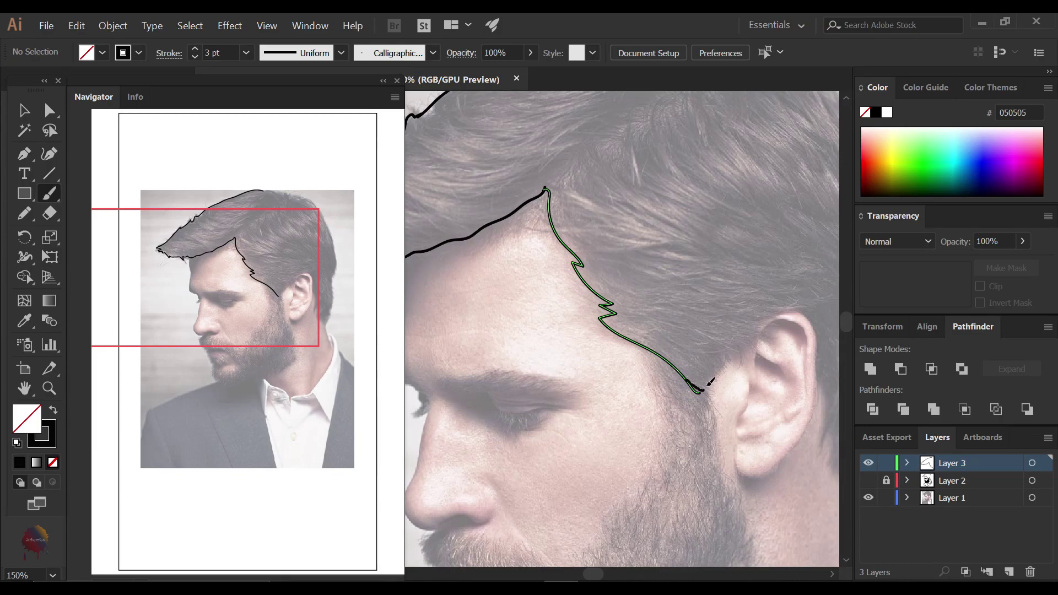
drag(774, 315, 815, 316)
Trace the hair behind the ear, down the neck, over the crown and along the forehead
key(ctrl+plus)
key(ctrl+plus)
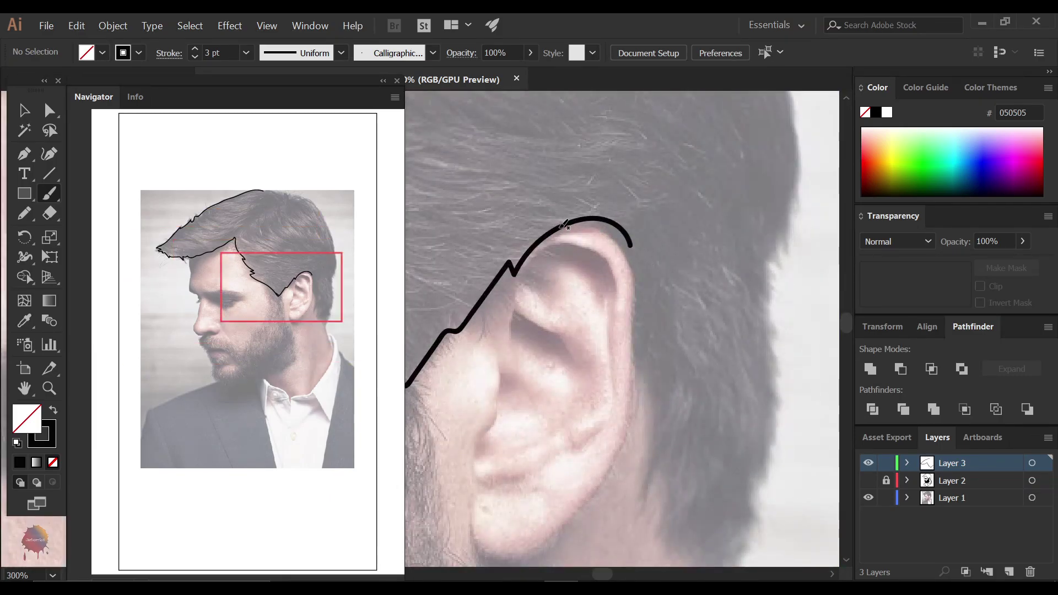
mouse_move(631, 239)
mouse_down()
mouse_move(648, 306)
mouse_move(658, 545)
mouse_up()
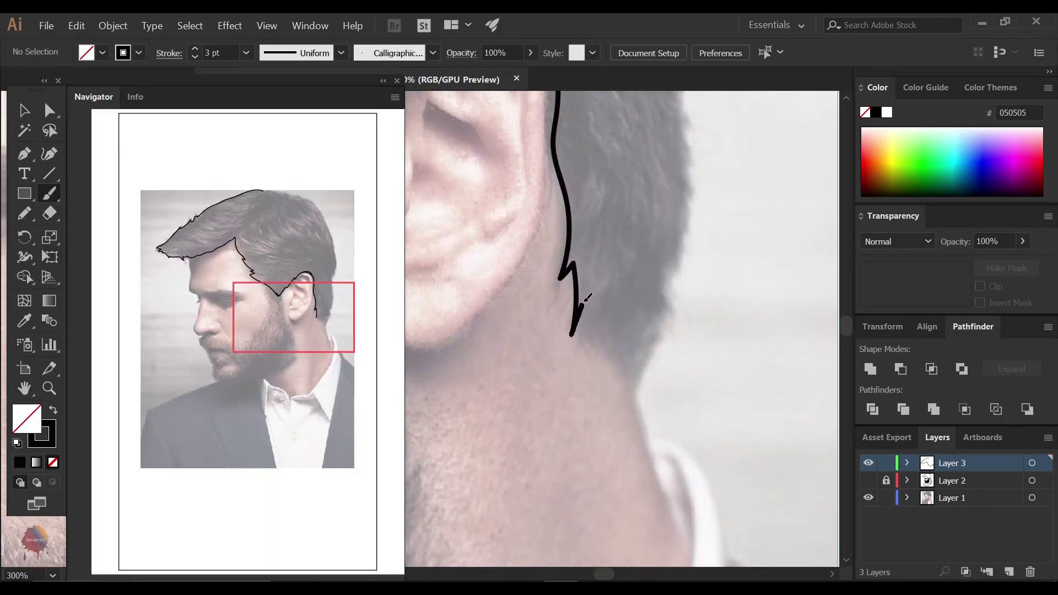
mouse_move(573, 292)
mouse_down()
mouse_move(649, 368)
mouse_move(685, 141)
mouse_move(685, 353)
mouse_up()
mouse_move(653, 434)
mouse_down()
mouse_move(680, 295)
mouse_move(686, 117)
mouse_up()
drag(713, 128, 742, 384)
scroll(743, 384, down, 1)
drag(705, 413, 529, 166)
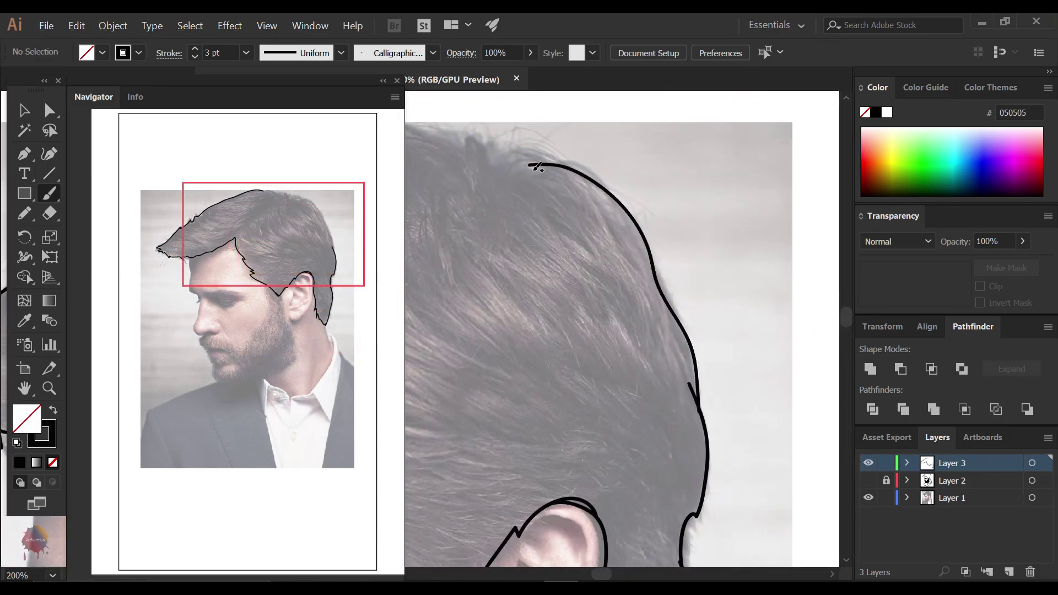
mouse_move(589, 217)
mouse_down()
mouse_move(654, 303)
mouse_move(496, 282)
mouse_up()
scroll(525, 304, down, 2)
scroll(525, 304, up, 2)
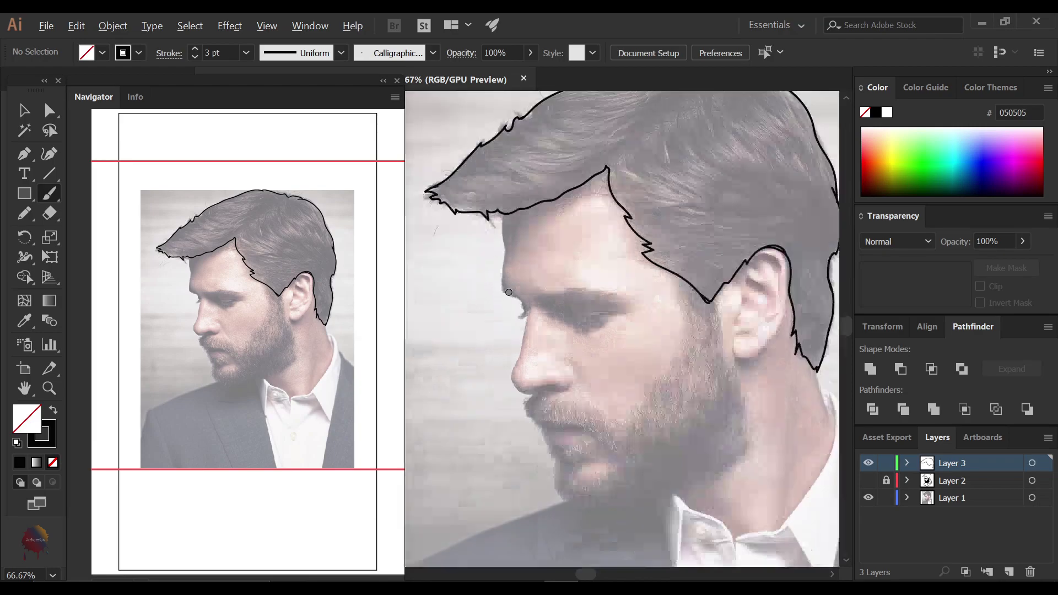
drag(496, 236, 495, 285)
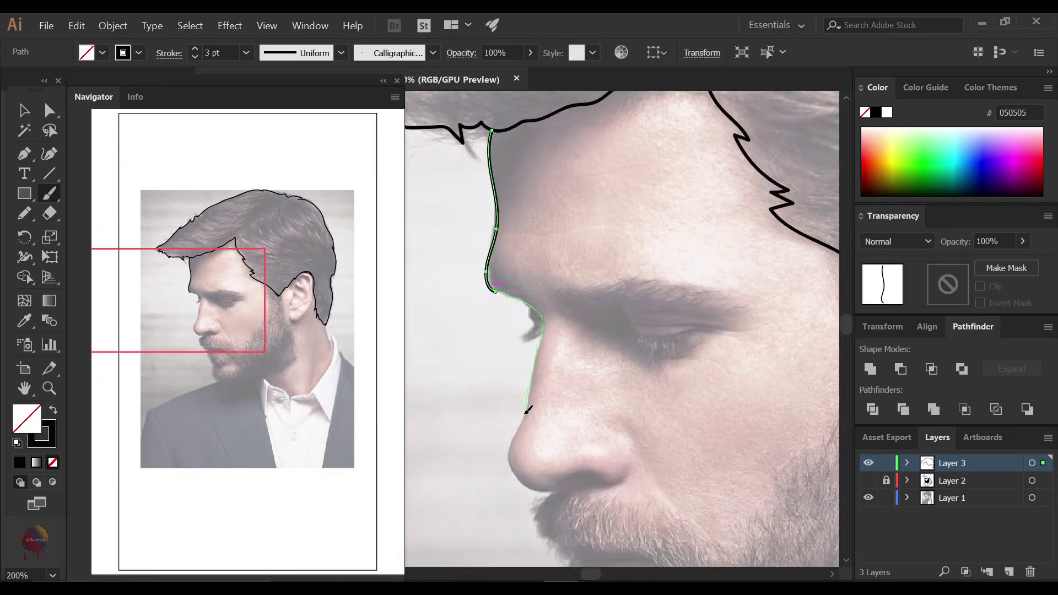
Trace the profile line down the nose and around the nostril
drag(534, 489, 535, 491)
key(ctrl+plus)
key(ctrl+plus)
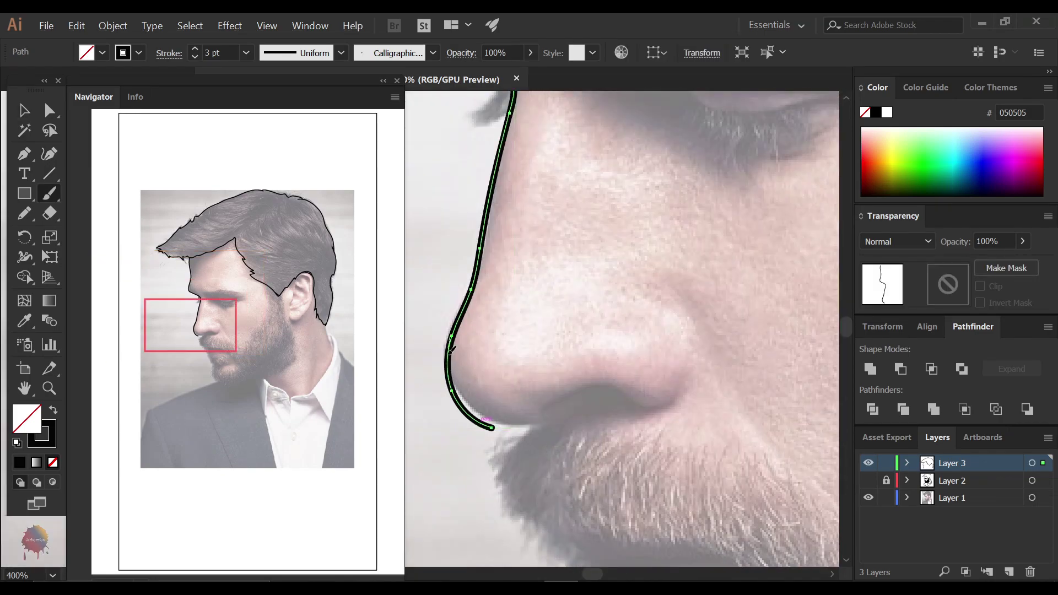
mouse_move(451, 337)
mouse_down()
mouse_move(558, 425)
mouse_move(687, 293)
mouse_up()
key(ctrl+minus)
key(ctrl+minus)
key(ctrl+minus)
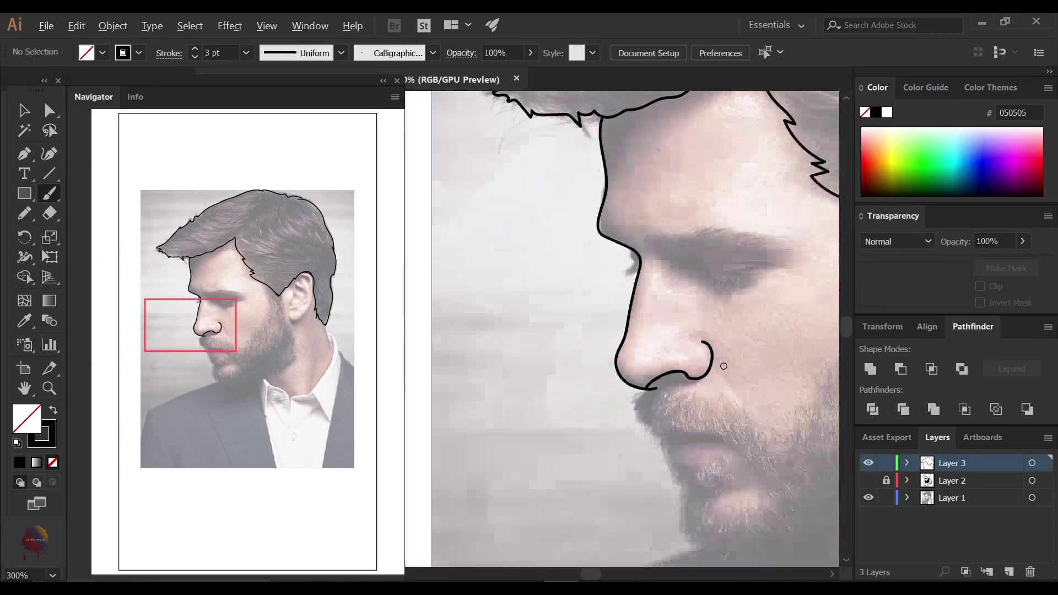
scroll(489, 234, up, 2)
scroll(490, 231, up, 2)
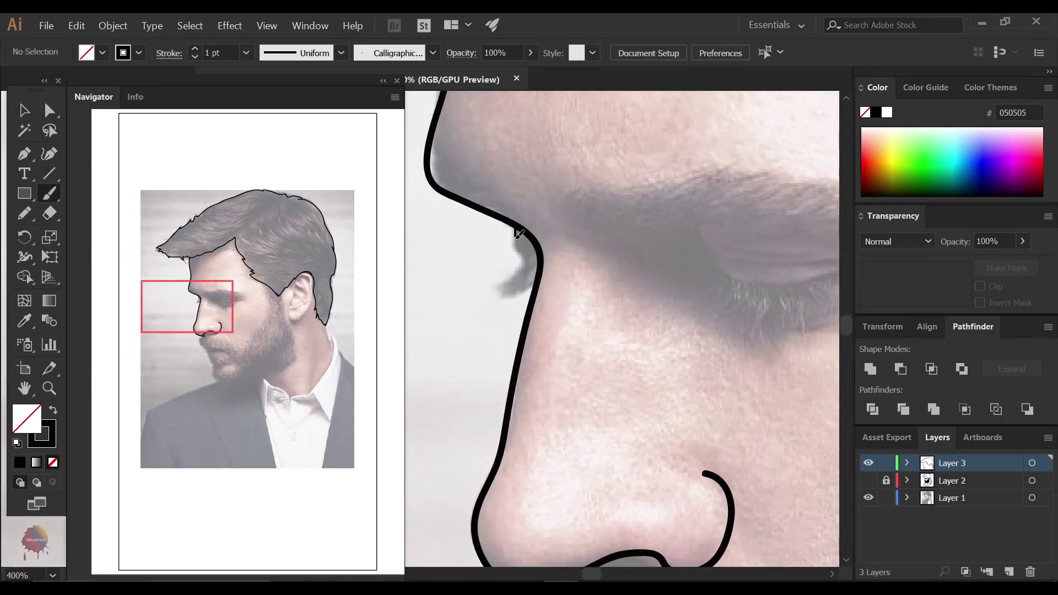
Add a small Pencil eyelash stroke by the eye, then select the reference photo
key(n)
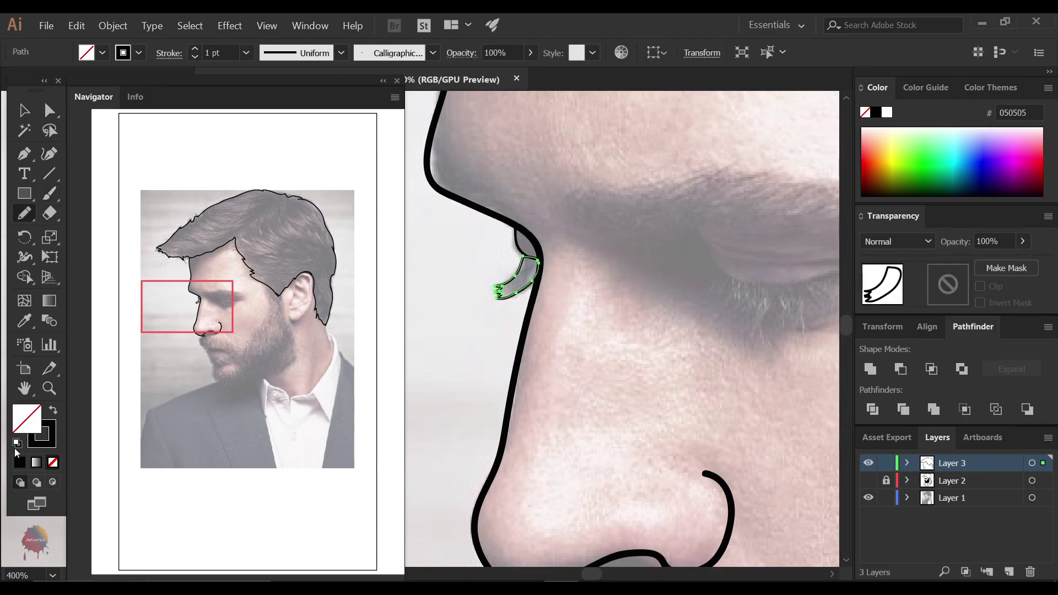
key(v)
click(540, 394)
Pencil a closed black-filled eyebrow above the eye and lock the reference photo layer
key(n)
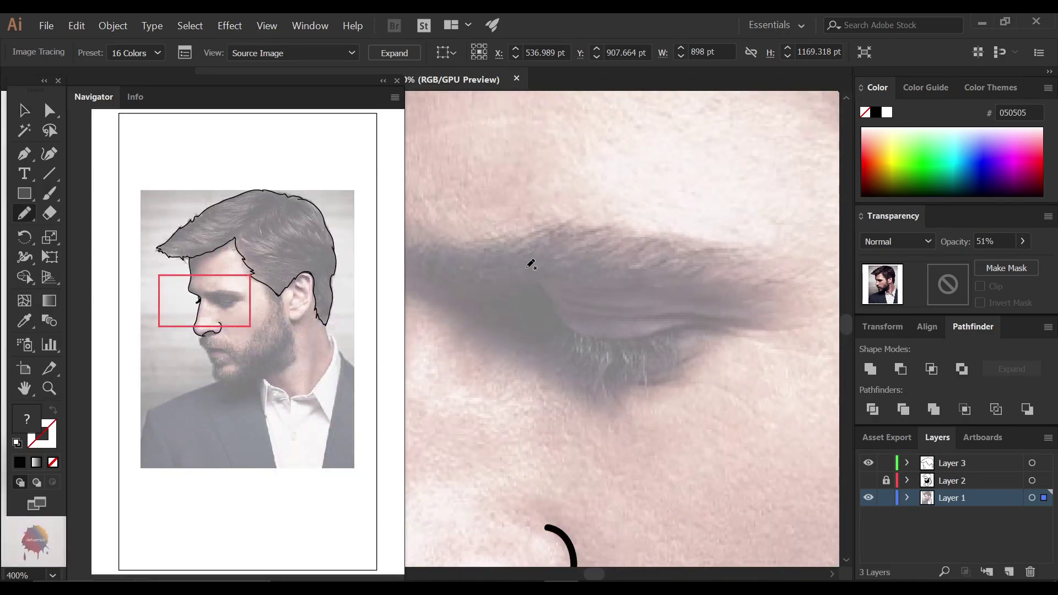
scroll(531, 264, up, 2)
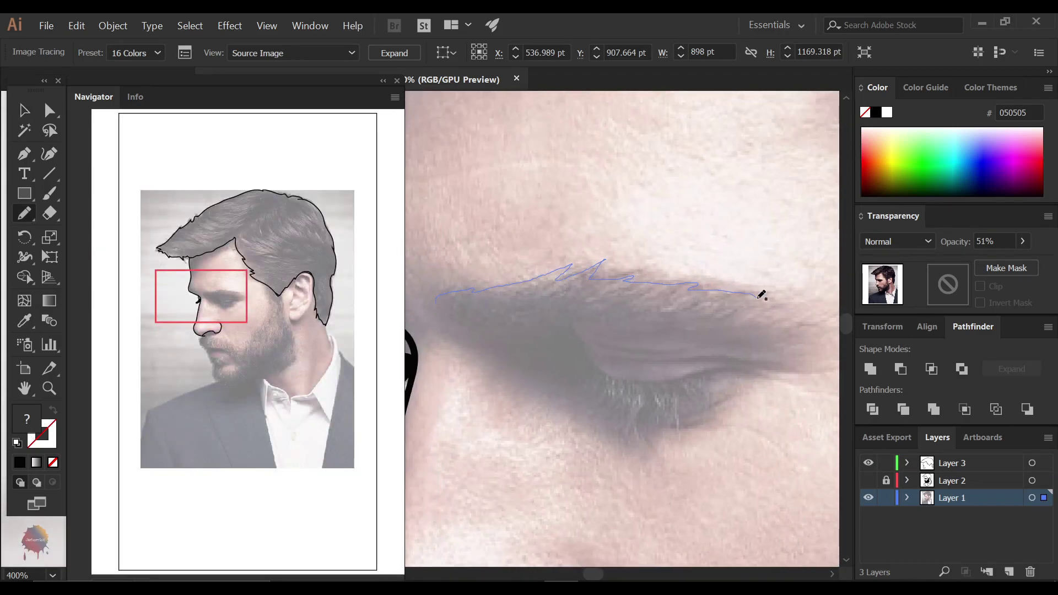
drag(815, 313, 662, 285)
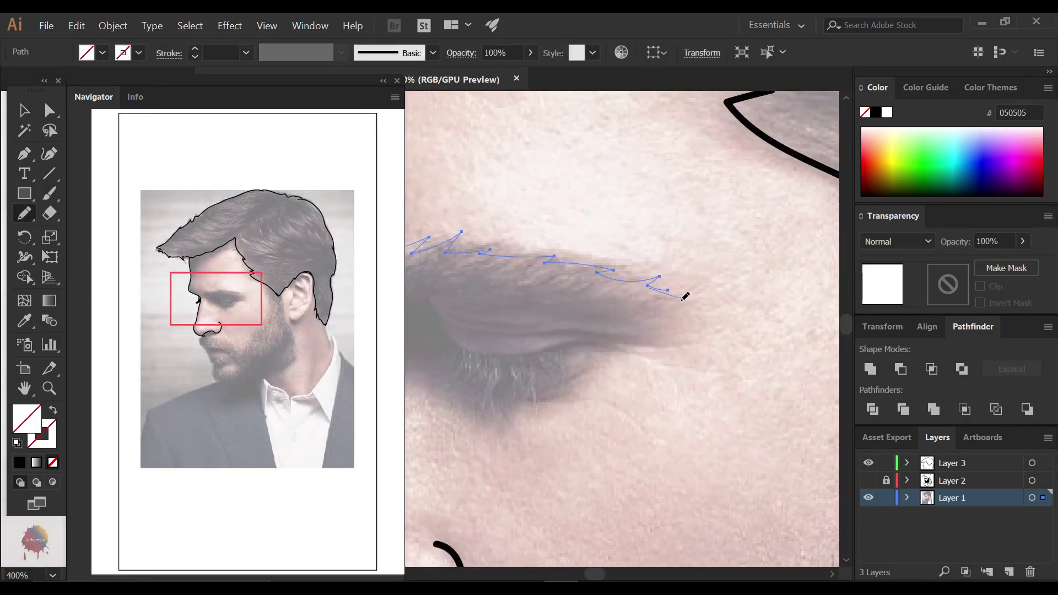
drag(599, 310, 687, 310)
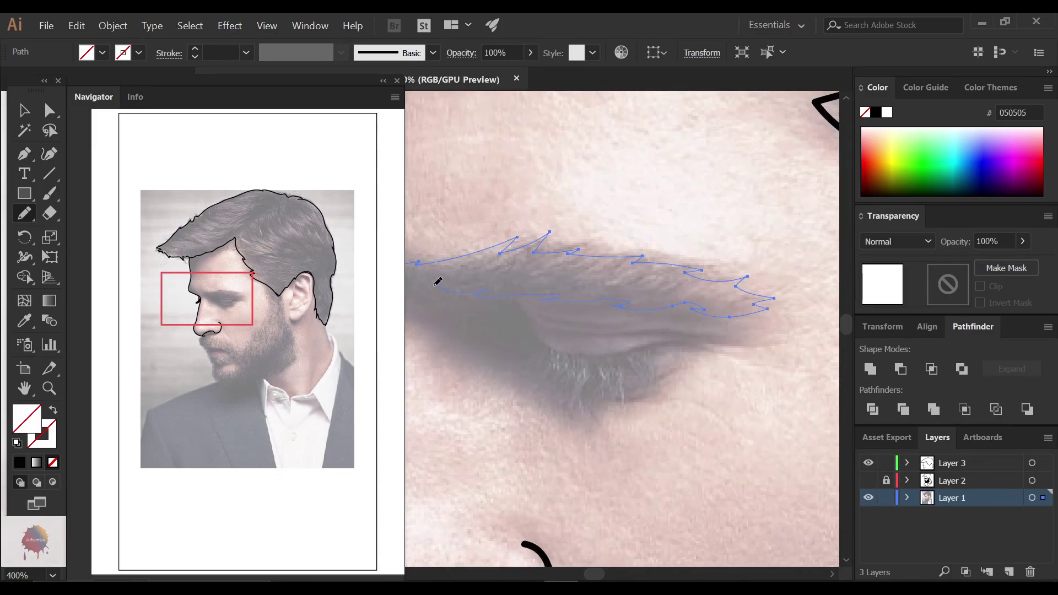
scroll(437, 282, up, 1)
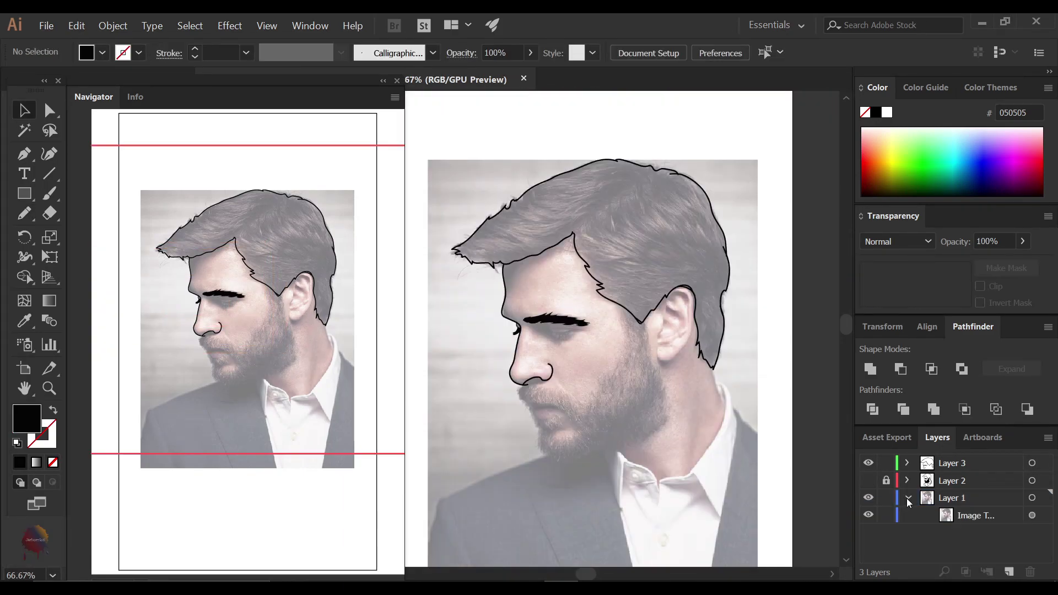
click(868, 498)
Brush two curved eyelid lines beneath the eyebrow
scroll(578, 351, up, 4)
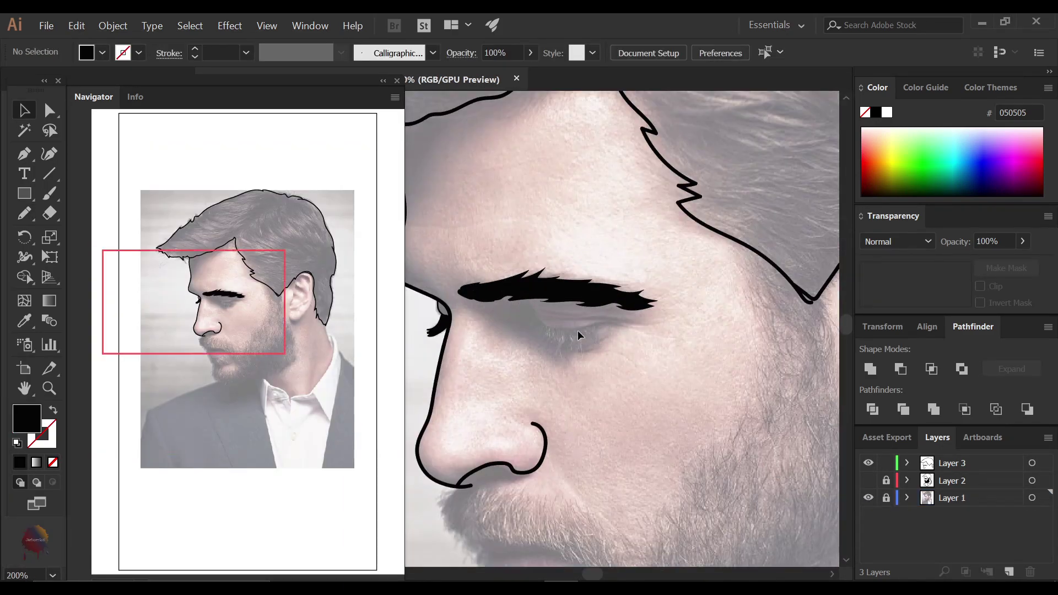
key(b)
drag(503, 270, 728, 313)
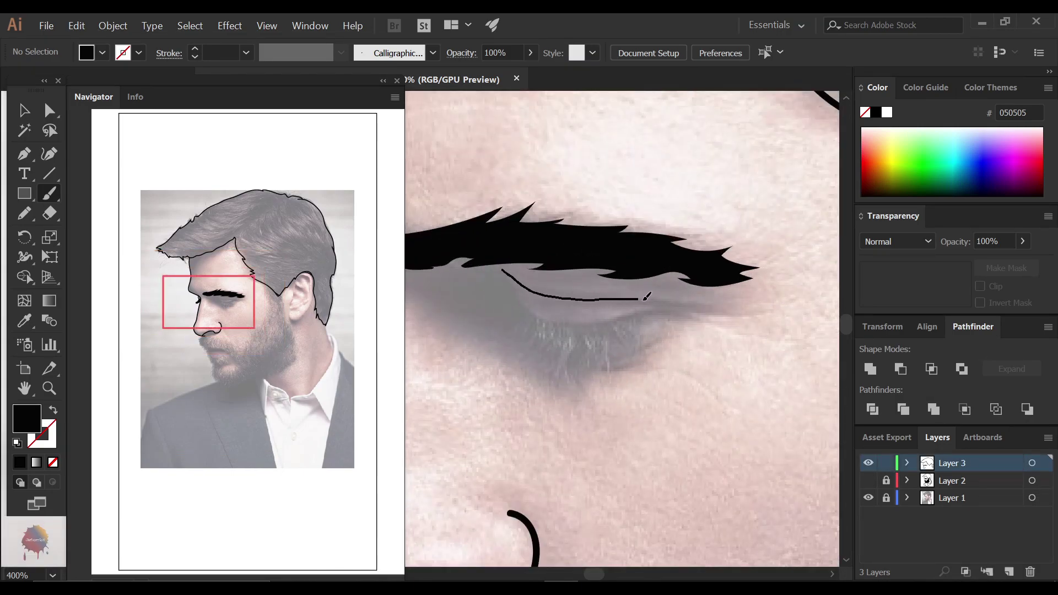
drag(516, 286, 657, 310)
scroll(524, 320, up, 2)
Pencil a closed zigzag lash shape with black fill and no stroke
key(n)
key(shift+x)
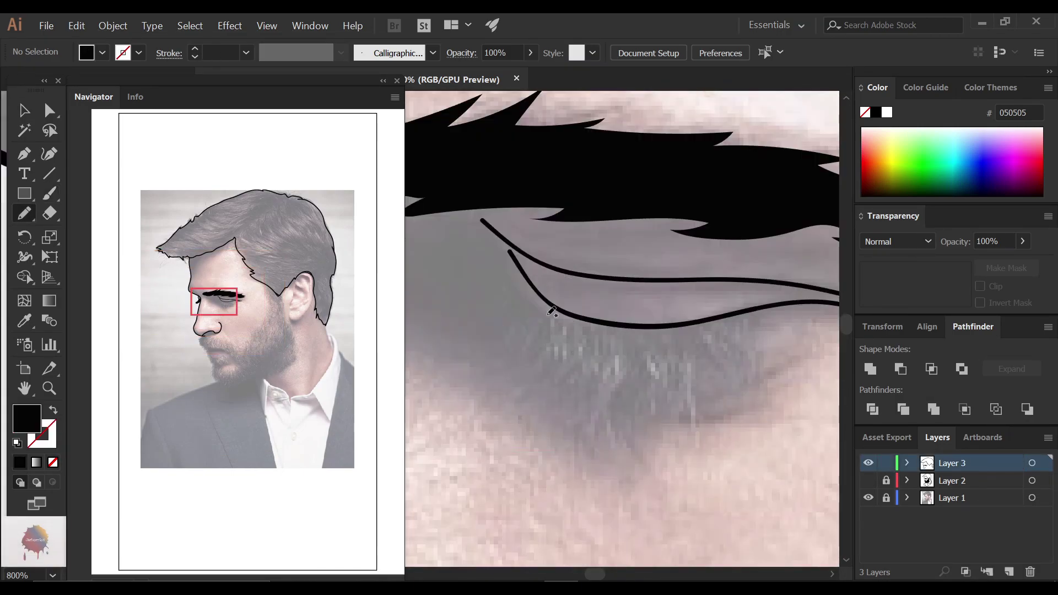
drag(570, 381, 652, 377)
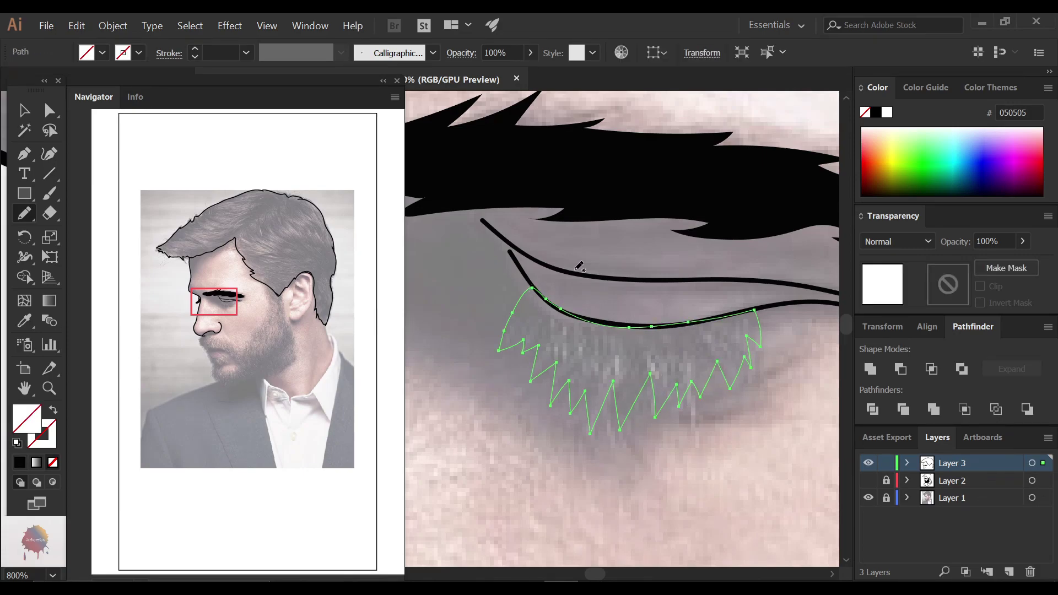
drag(556, 302, 553, 304)
key(v)
scroll(634, 358, down, 6)
drag(671, 455, 578, 328)
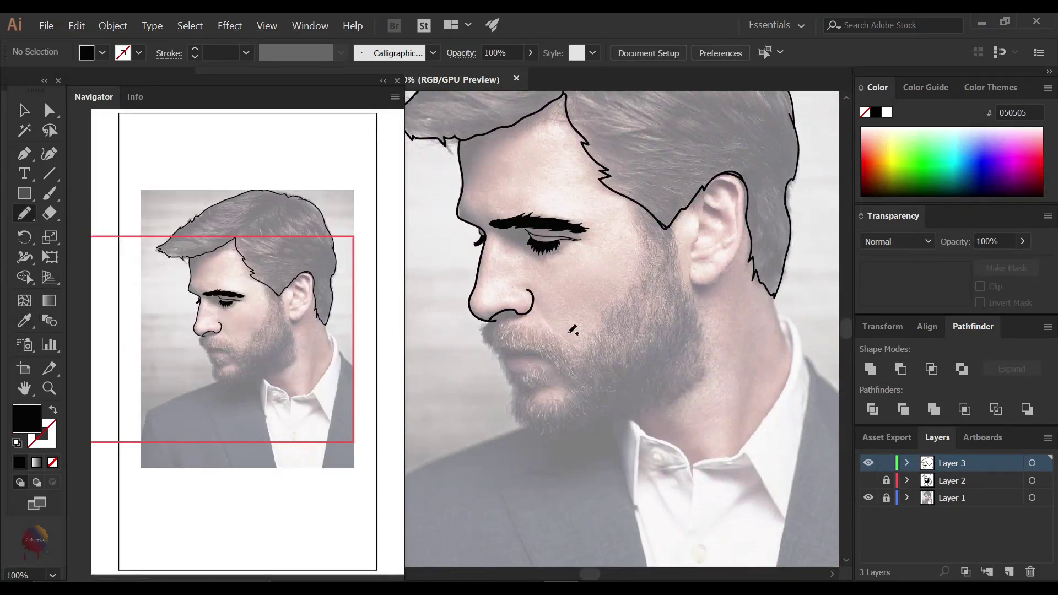
scroll(578, 328, up, 2)
Set Layer 3's layer colour to navy in Layer Options
key(n)
double_click(992, 463)
click(522, 267)
click(472, 293)
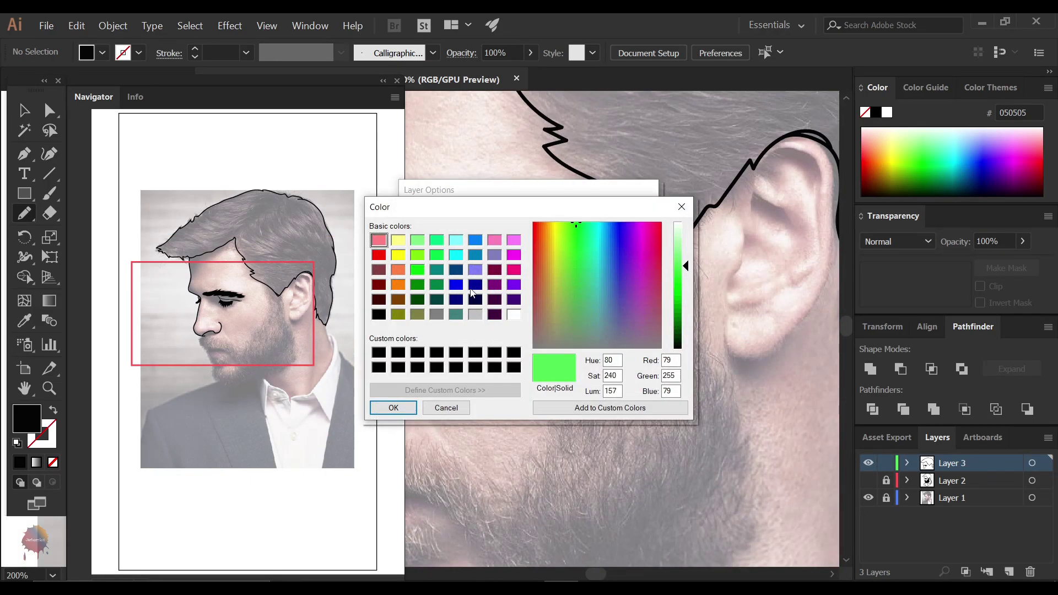
click(475, 286)
click(394, 408)
click(531, 370)
Pencil-trace the beard edge from the cheek line down below the nose
drag(595, 185, 620, 257)
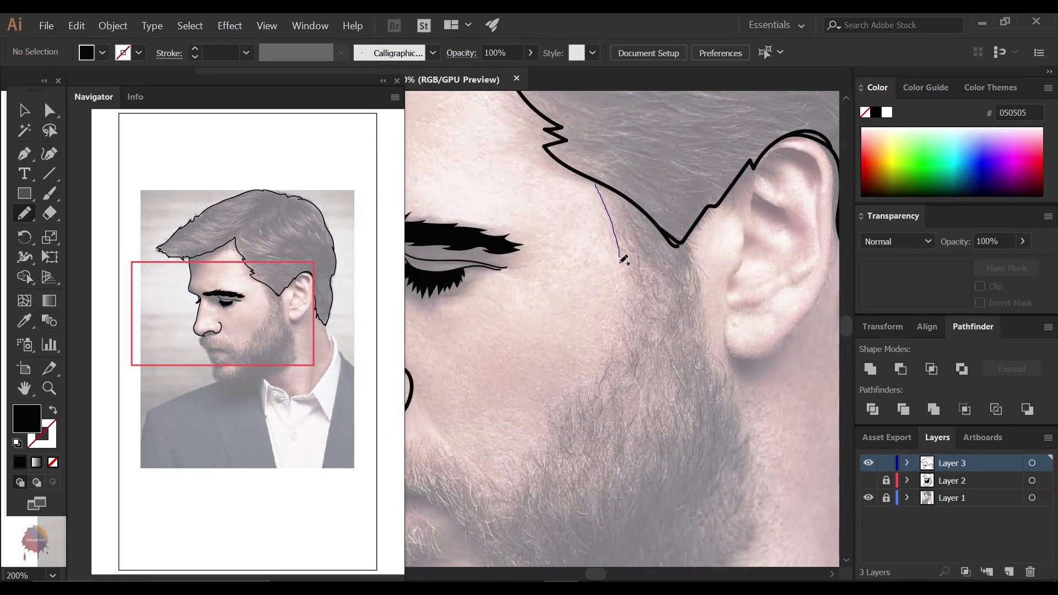
drag(581, 389, 576, 404)
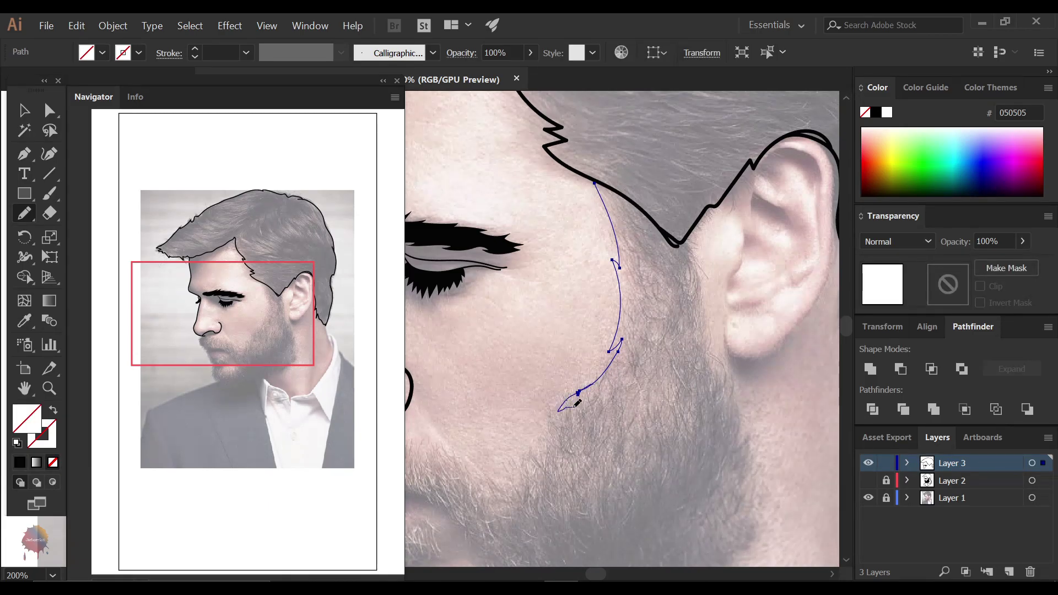
scroll(528, 458, up, 2)
scroll(532, 456, up, 2)
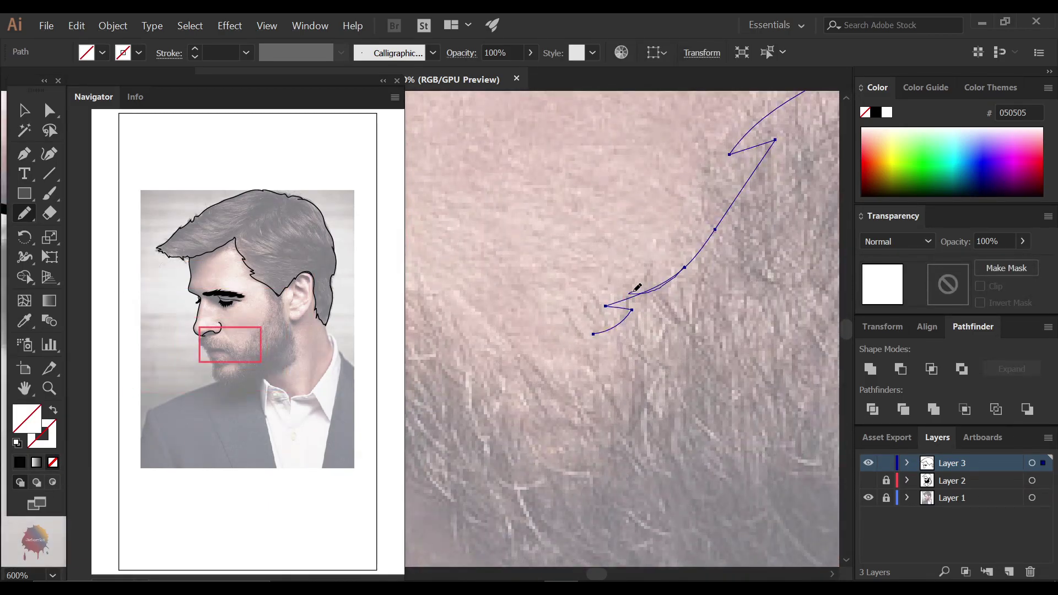
mouse_move(580, 352)
mouse_down()
mouse_move(716, 315)
mouse_move(563, 272)
mouse_up()
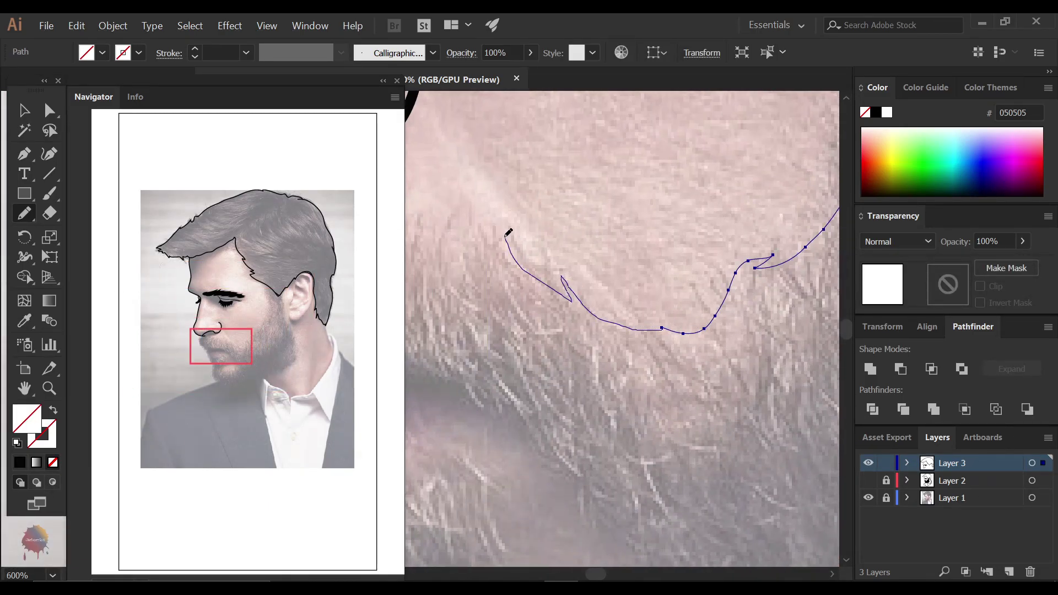
mouse_move(507, 234)
mouse_down()
mouse_move(540, 267)
mouse_move(634, 295)
mouse_up()
mouse_move(640, 337)
mouse_down()
mouse_move(628, 300)
mouse_move(661, 499)
mouse_move(761, 558)
mouse_up()
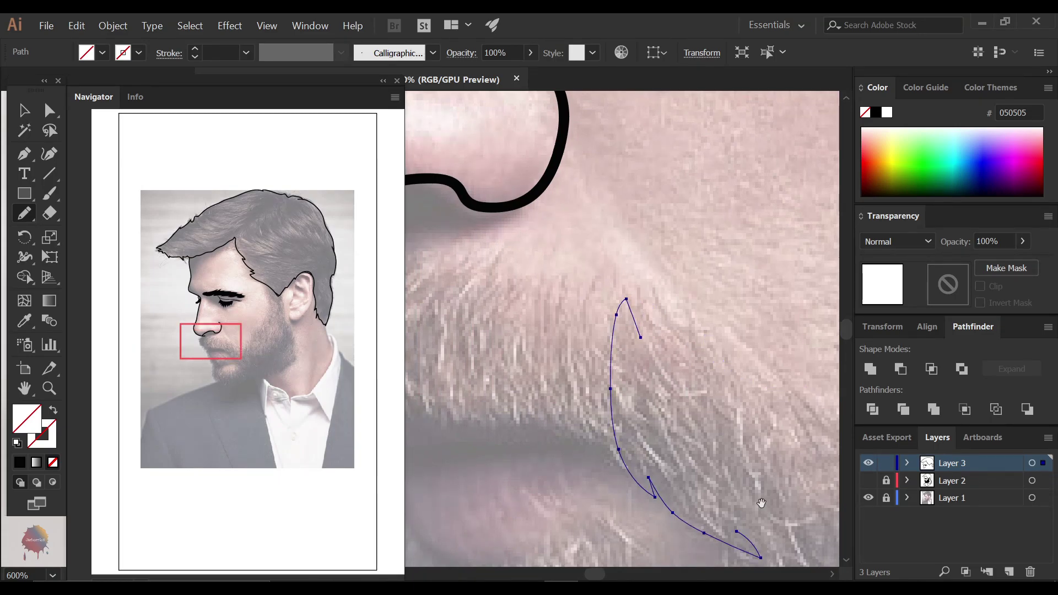
drag(761, 503, 722, 412)
Extend the beard outline up to the ear and redraw its looped top cleanly
drag(601, 210, 771, 530)
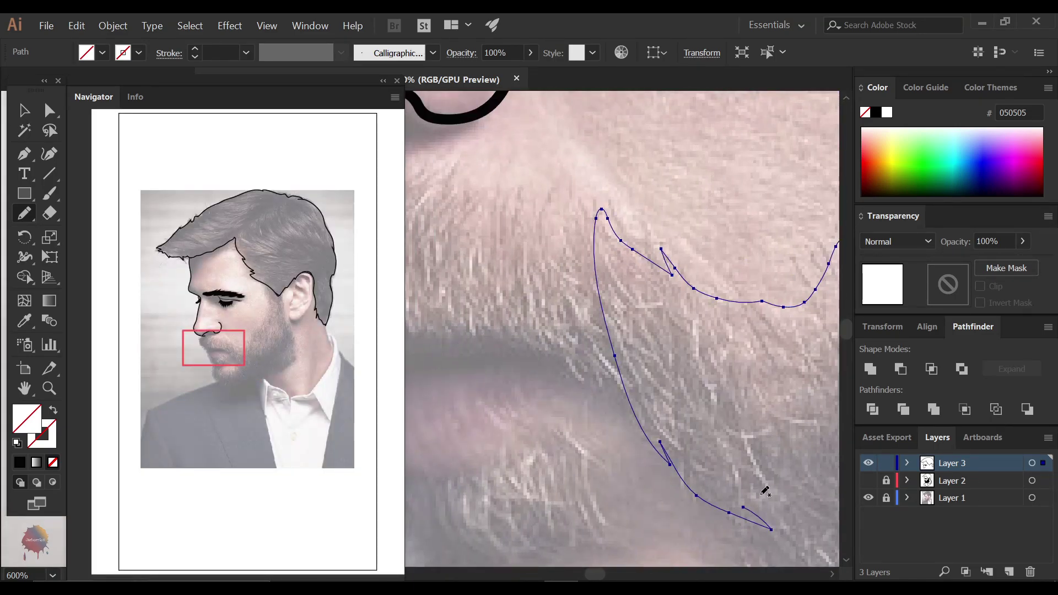
mouse_move(765, 491)
mouse_down()
mouse_move(483, 283)
mouse_move(688, 276)
mouse_up()
key(ctrl+minus)
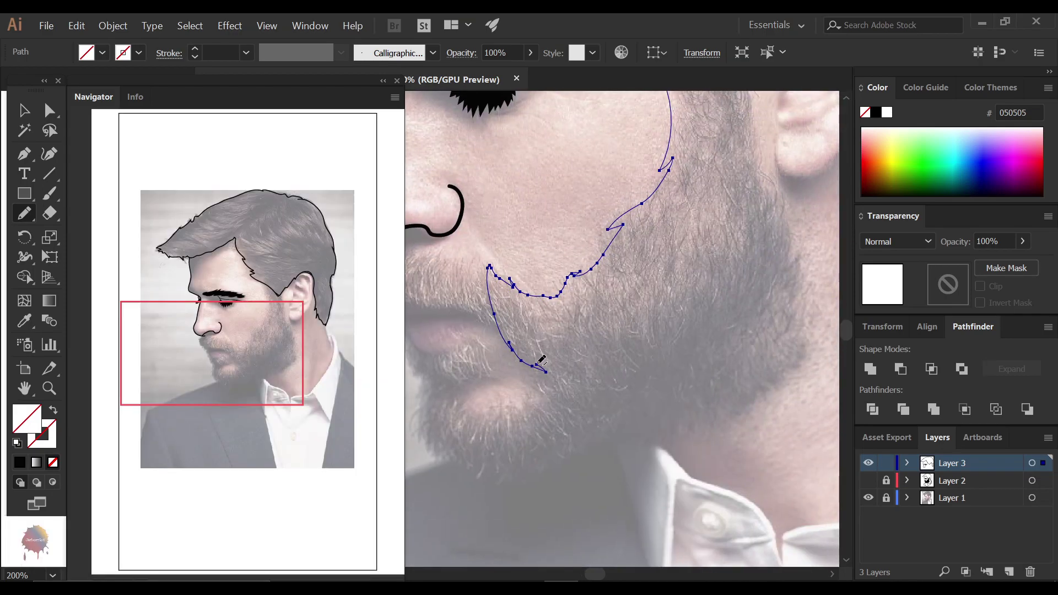
drag(610, 358, 755, 146)
key(ctrl+plus)
key(ctrl+plus)
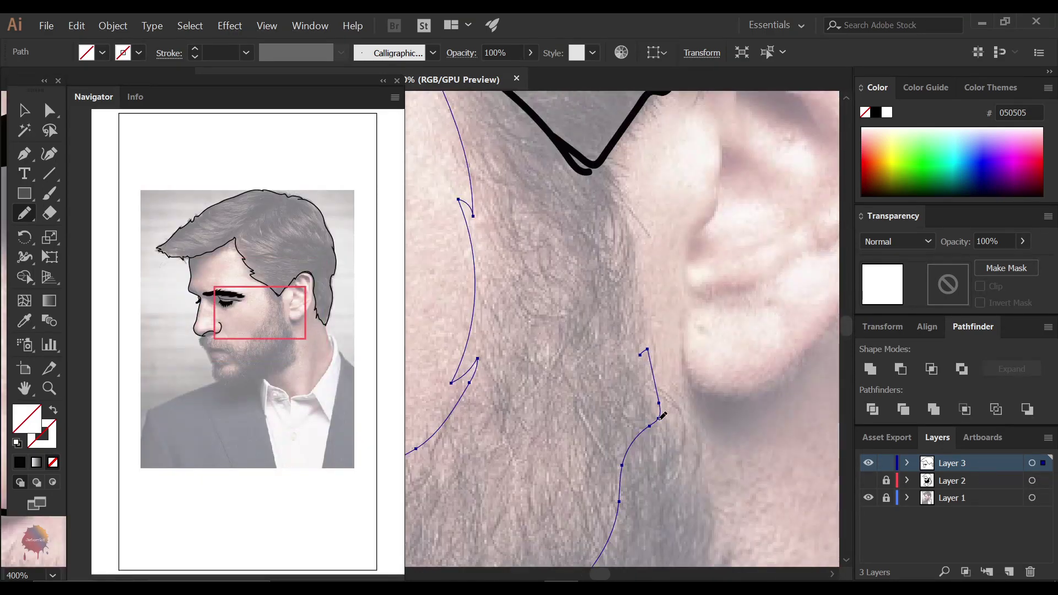
drag(649, 339, 650, 352)
drag(602, 161, 665, 319)
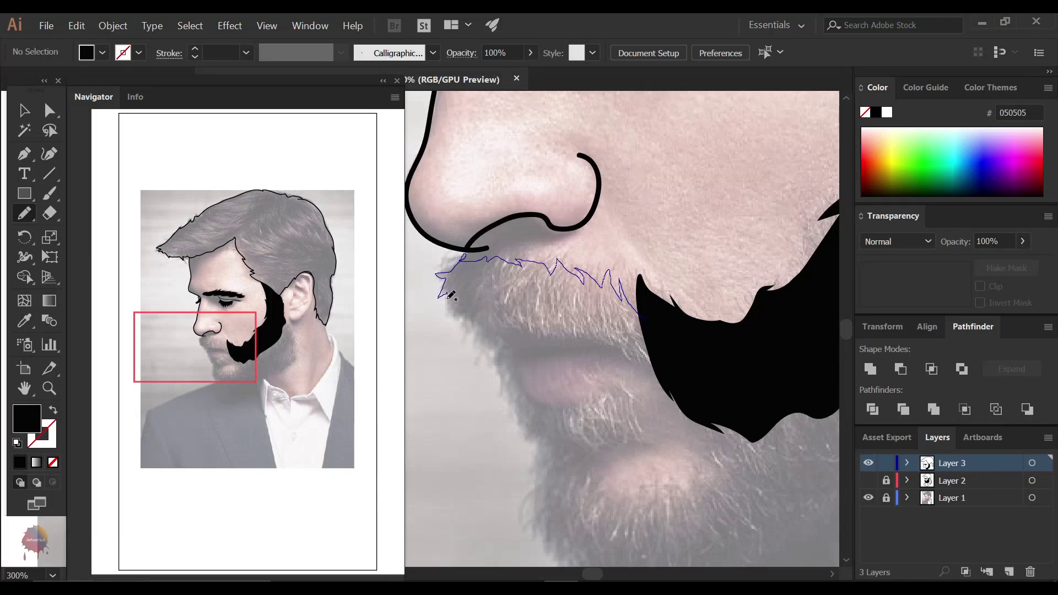
Pencil-trace the moustache's top and left edges down under the lip
drag(494, 319, 494, 320)
key(ctrl+plus)
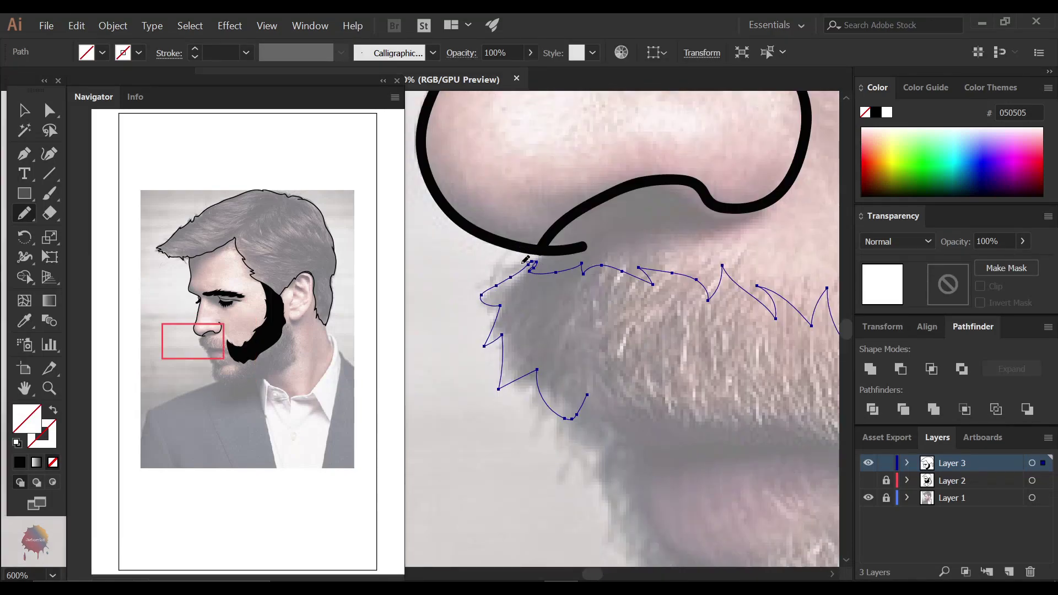
mouse_move(523, 262)
mouse_down()
mouse_move(501, 304)
mouse_move(507, 355)
mouse_up()
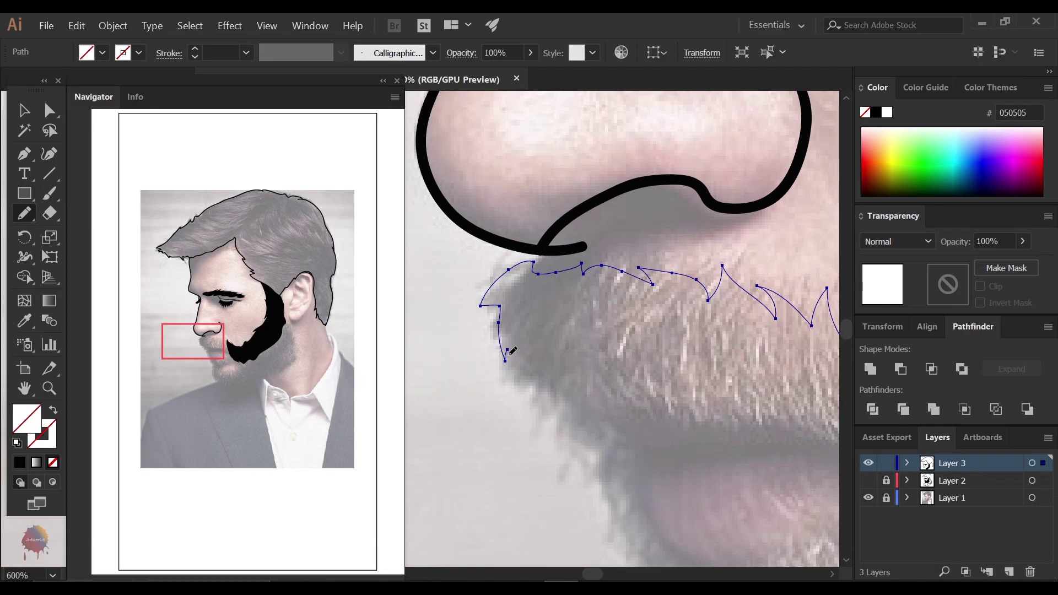
scroll(520, 384, down, 3)
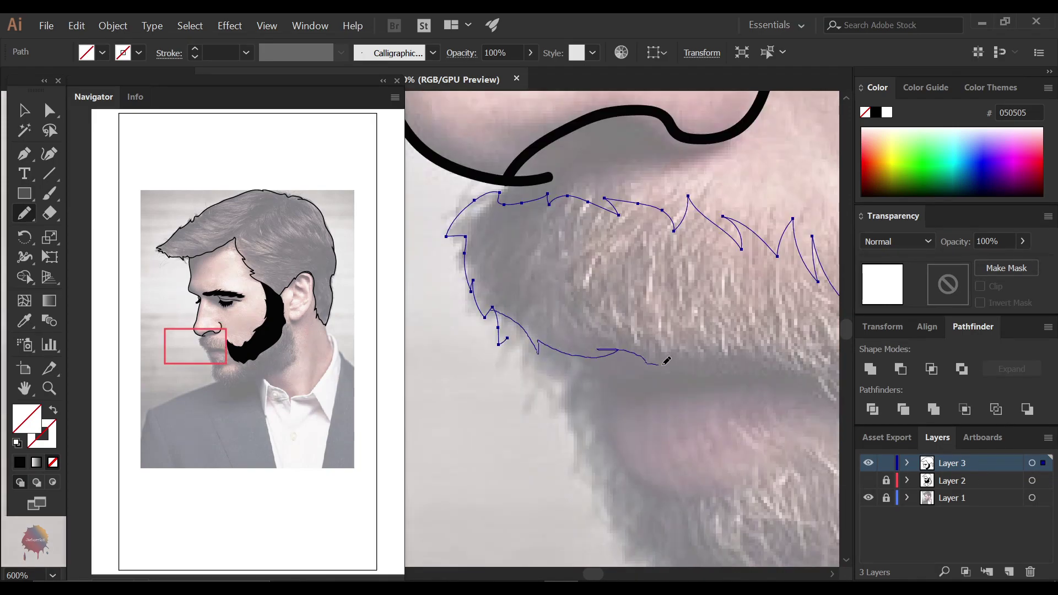
drag(666, 361, 671, 350)
scroll(505, 334, right, 3)
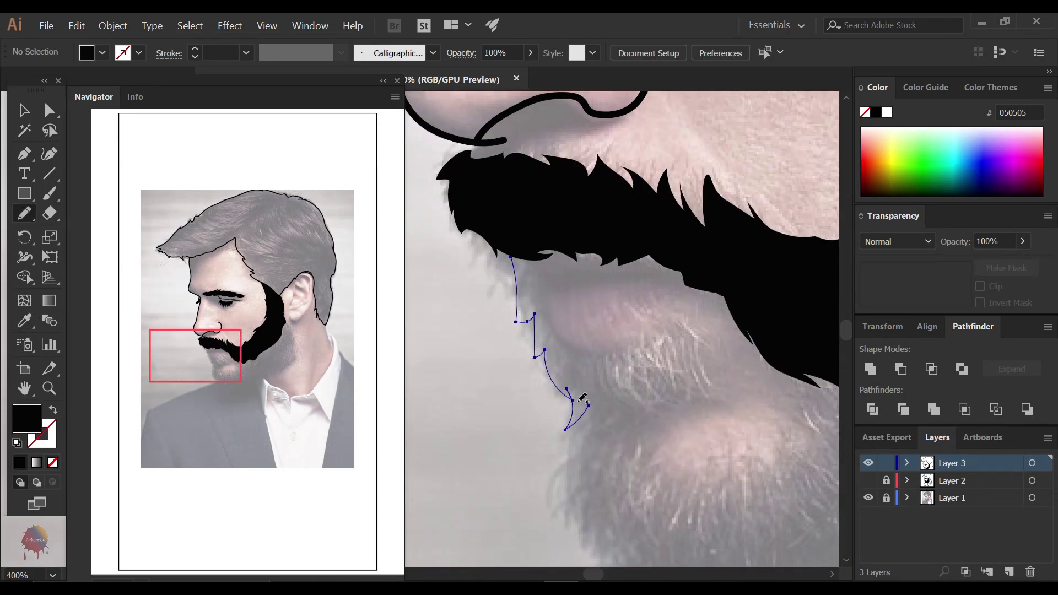
Trace the lower beard edge below the lip to join the cheek beard
drag(536, 325, 580, 401)
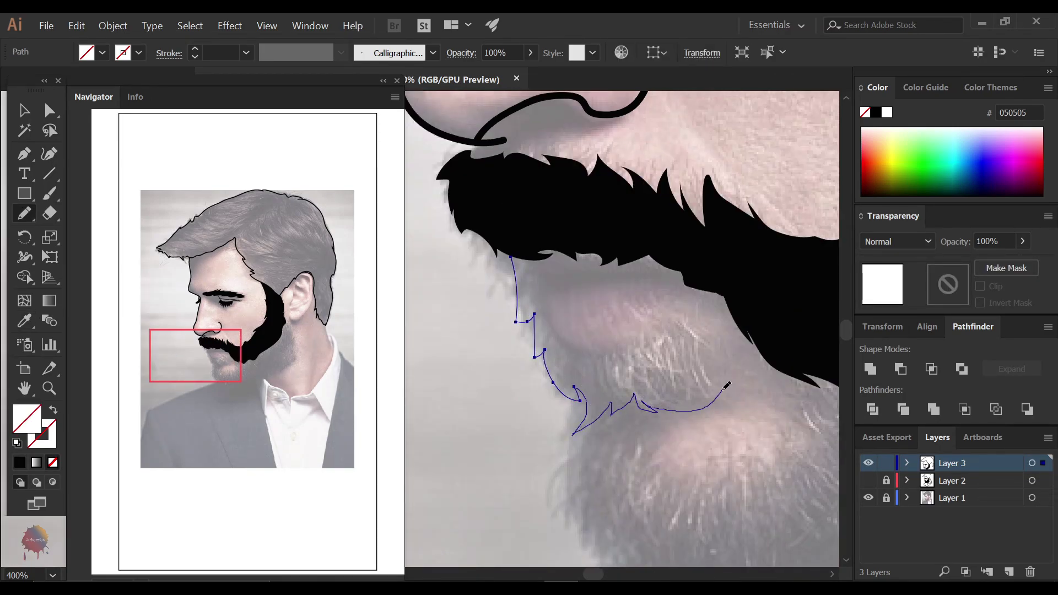
drag(756, 396, 750, 384)
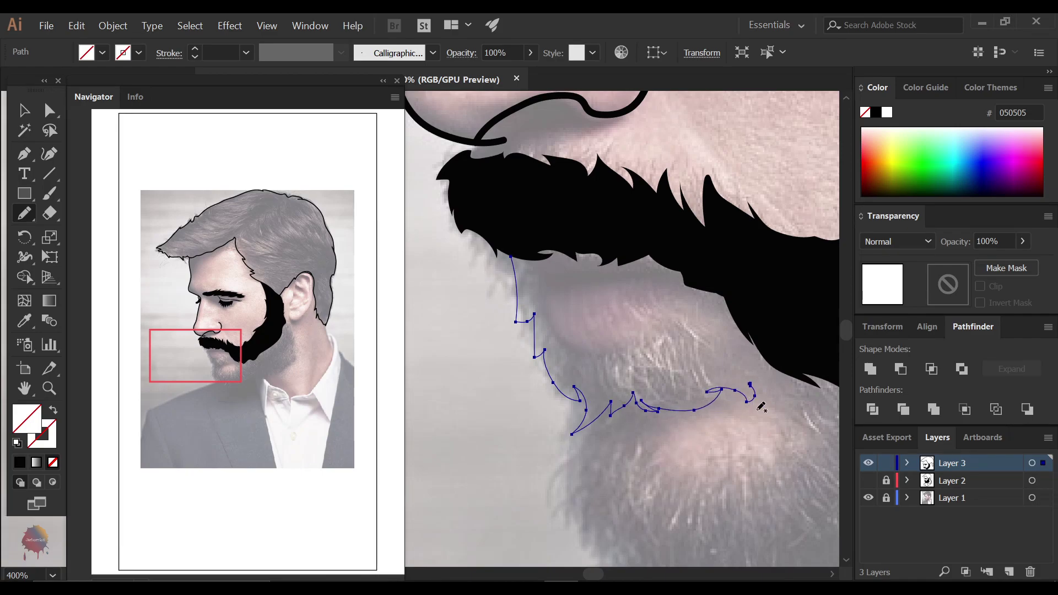
key(ctrl+equal)
key(ctrl+equal)
drag(622, 358, 802, 343)
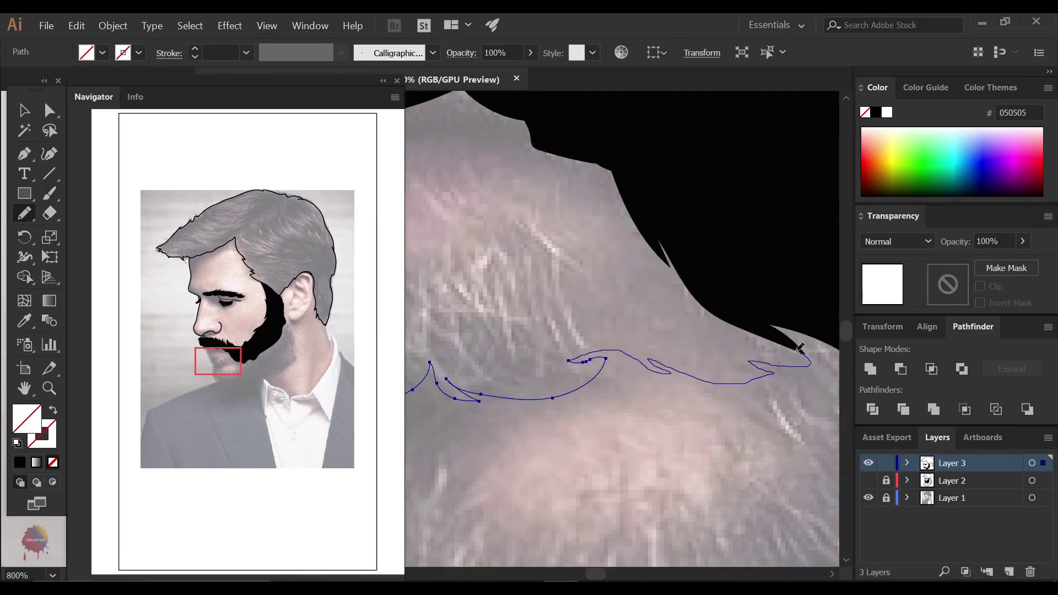
key(ctrl+minus)
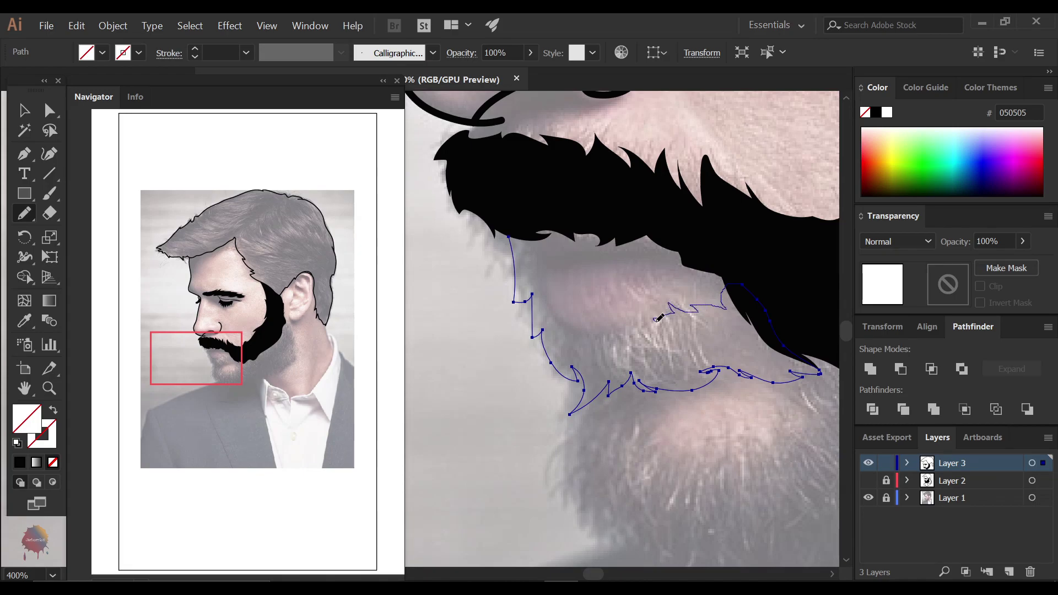
Eyedropper the black fill onto the moustache shape and deselect it
key(i)
click(543, 226)
key(v)
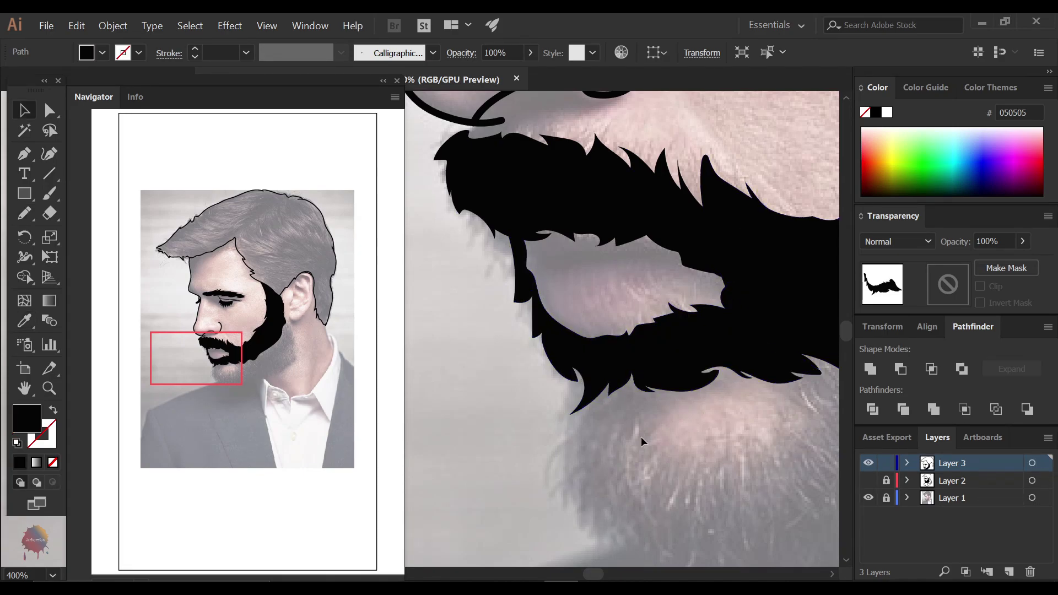
click(640, 436)
key(ctrl+minus)
key(ctrl+minus)
key(ctrl+minus)
scroll(649, 347, up, 1)
key(ctrl+minus)
key(ctrl+minus)
Begin tracing the chin-beard outline near the chin
key(b)
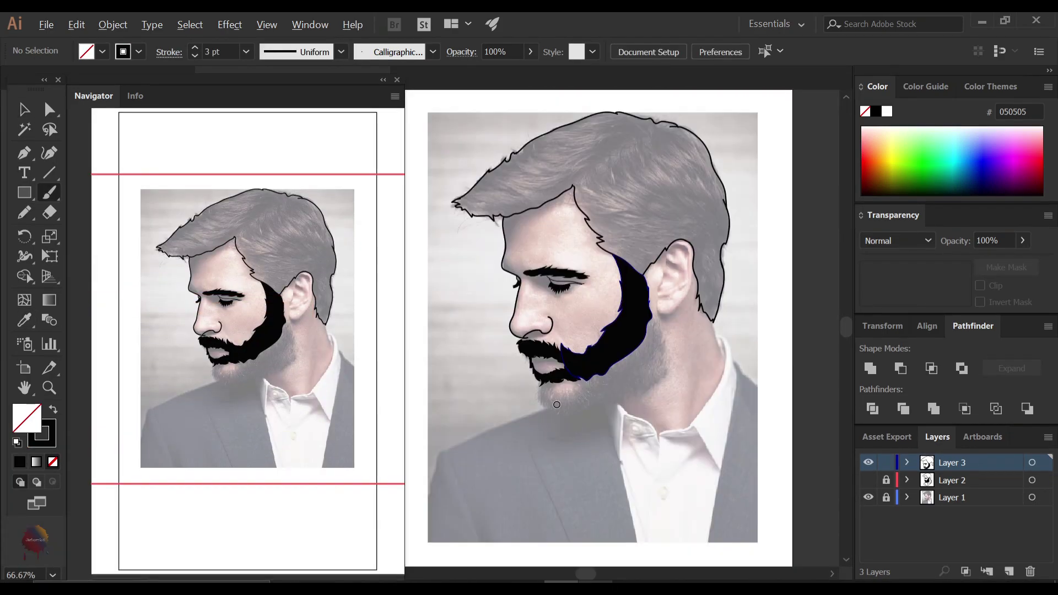
scroll(557, 404, up, 2)
scroll(634, 402, up, 1)
scroll(616, 394, up, 1)
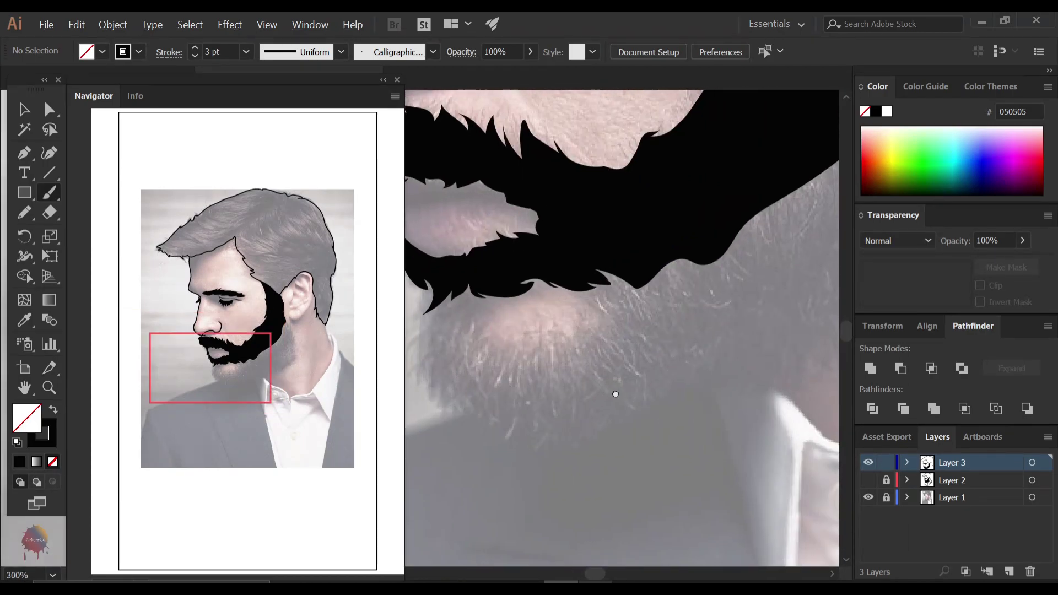
drag(616, 394, 634, 380)
key(n)
drag(472, 269, 466, 308)
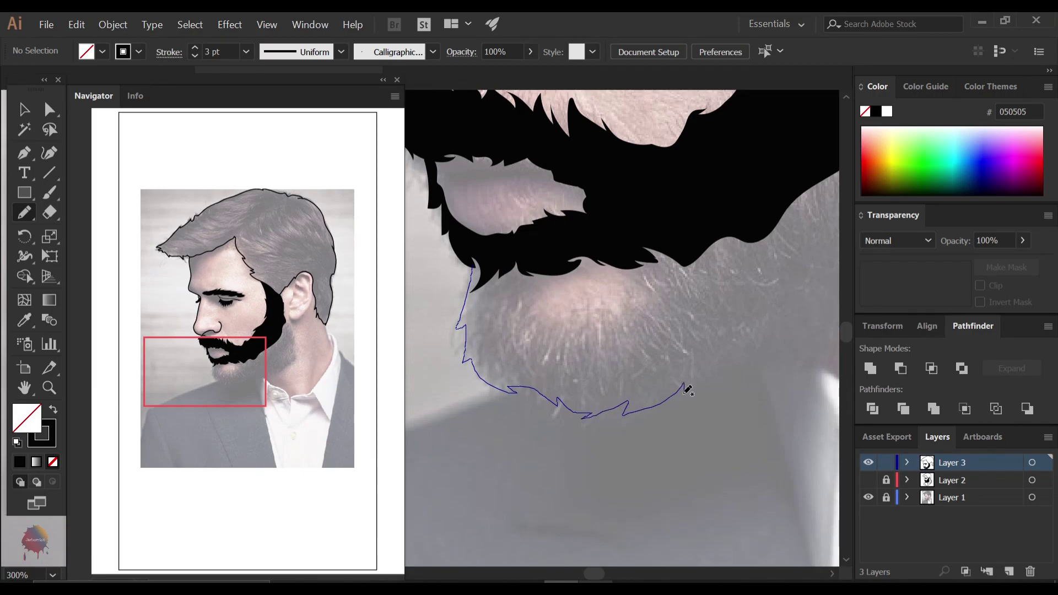
Pencil the beard's bottom outline along the neck and up to the ear
drag(688, 390, 744, 352)
drag(792, 380, 654, 407)
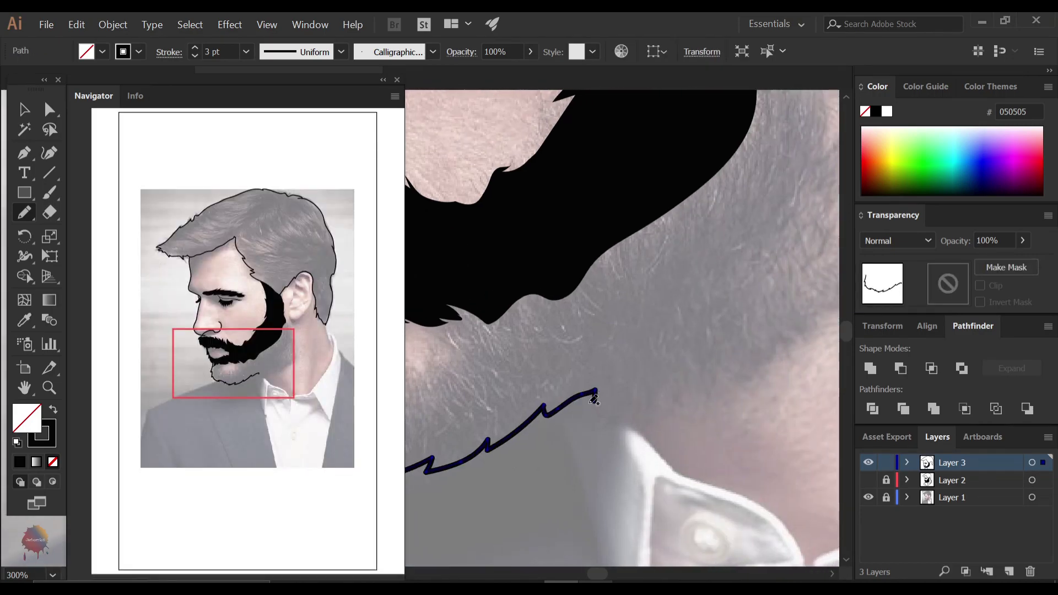
mouse_move(626, 396)
mouse_down()
mouse_move(767, 342)
mouse_move(579, 425)
mouse_up()
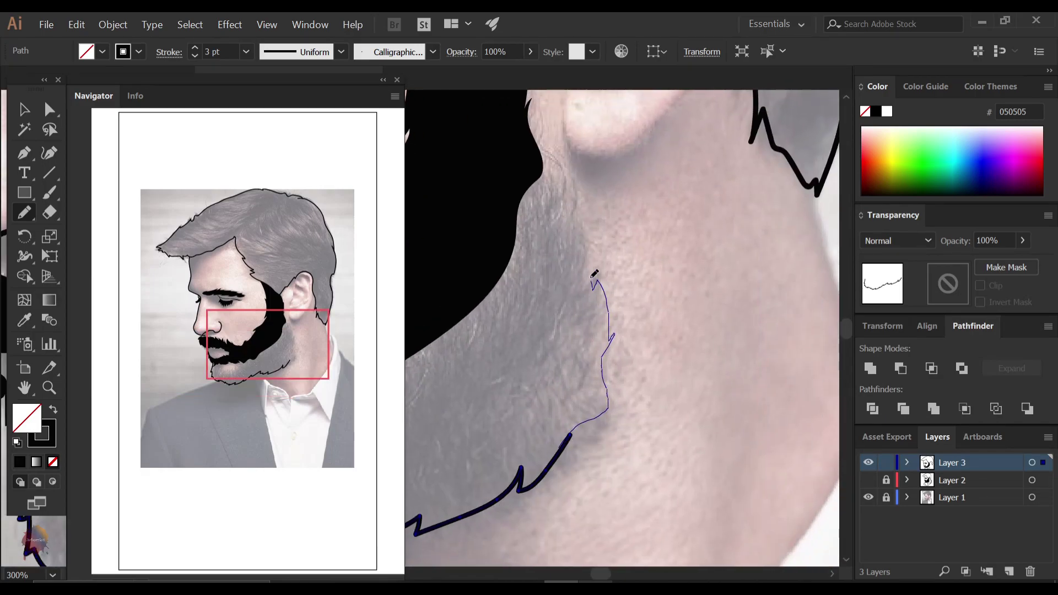
drag(593, 275, 577, 228)
key(ctrl+minus)
key(ctrl+minus)
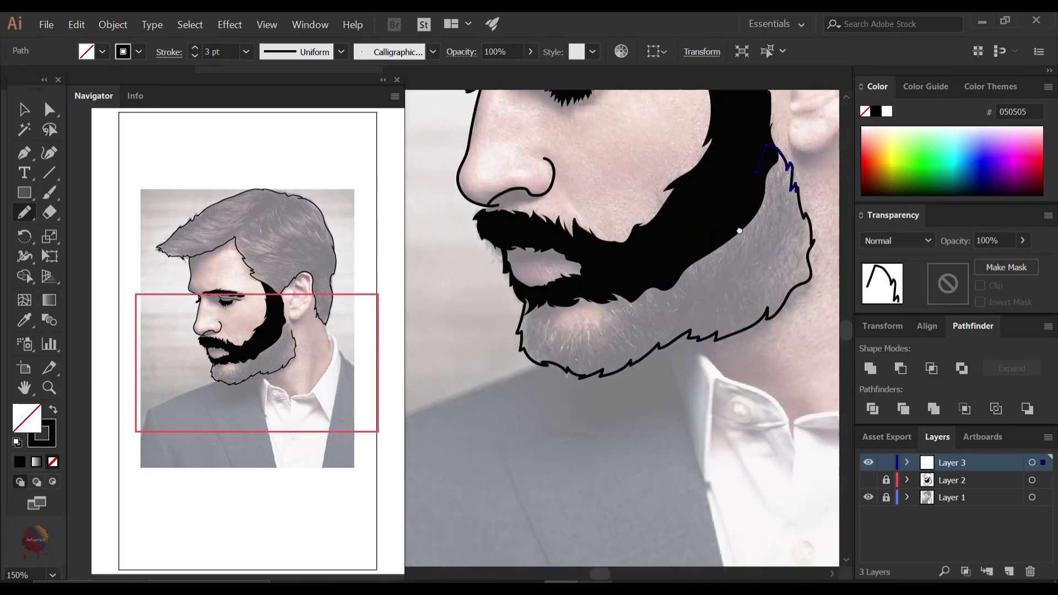
Eyedropper the black fill from the existing beard onto the chin beard
key(i)
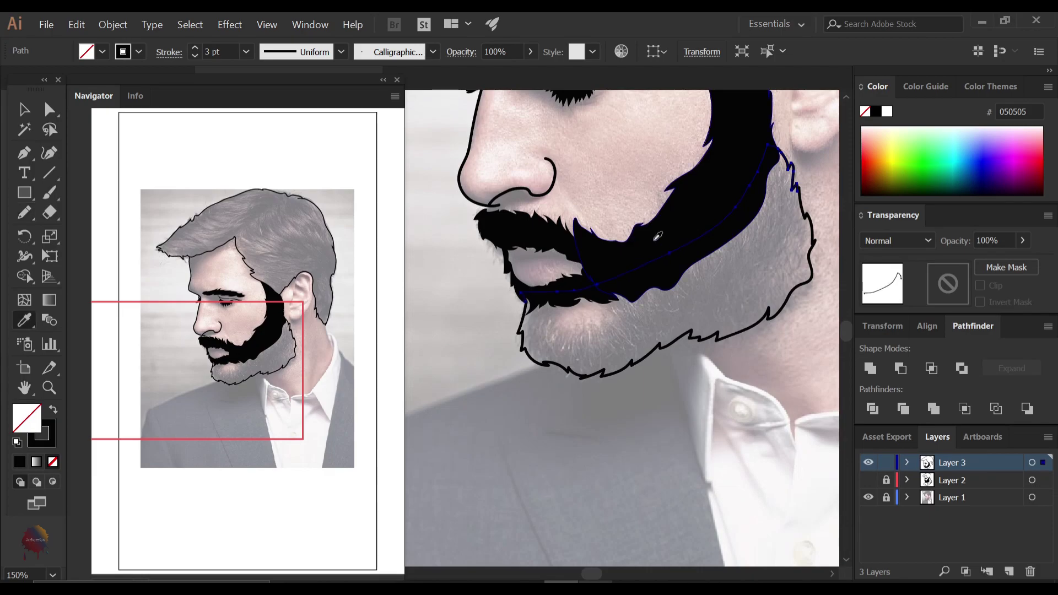
click(527, 291)
scroll(526, 292, up, 4)
scroll(527, 292, up, 1)
Select the beard shapes and combine them with Make Clipping Mask
key(v)
click(465, 383)
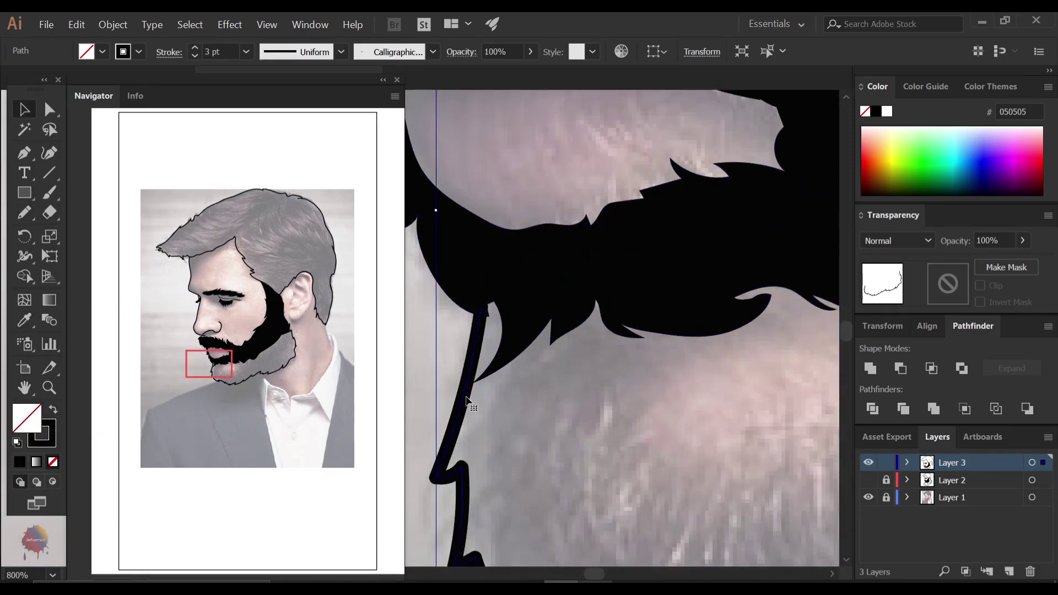
scroll(466, 385, down, 4)
right_click(629, 380)
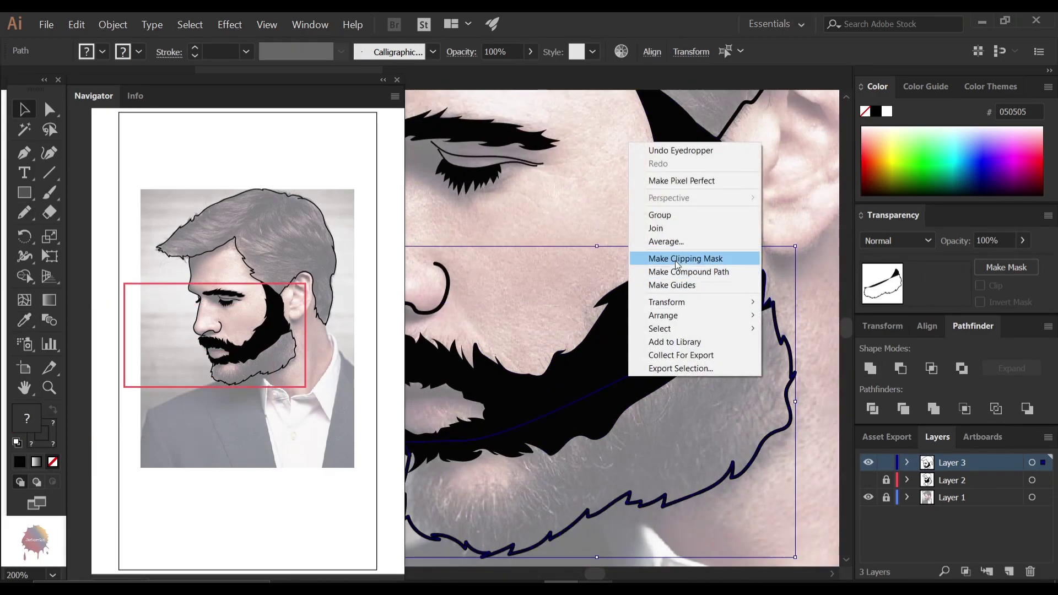
click(703, 269)
key(ctrl+shift+a)
key(b)
scroll(673, 245, up, 2)
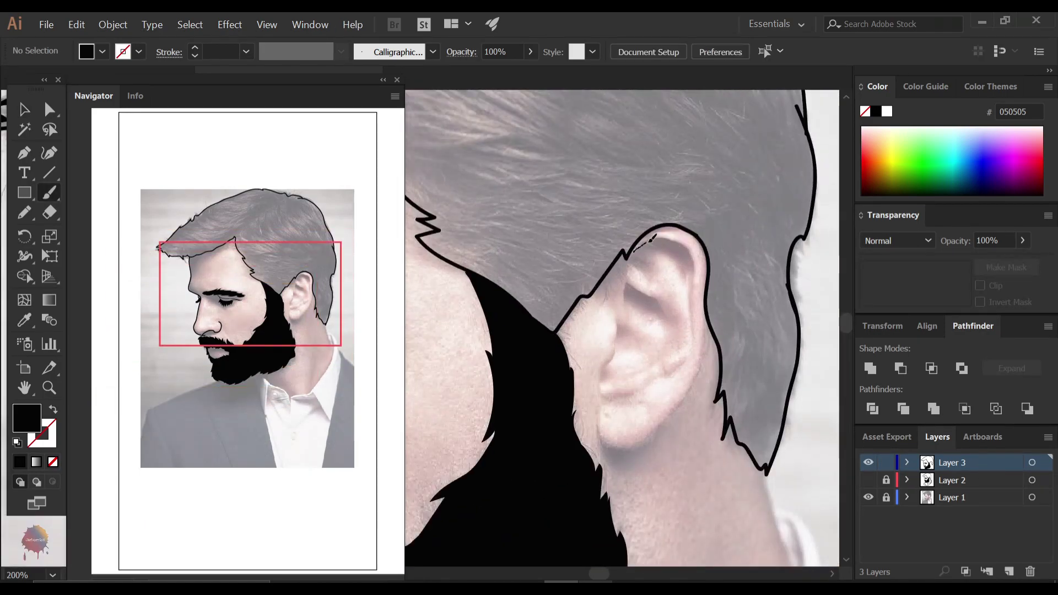
Brush the ear's outer edge and its inner folds
drag(654, 238, 601, 394)
key(v)
key(ctrl+shift+a)
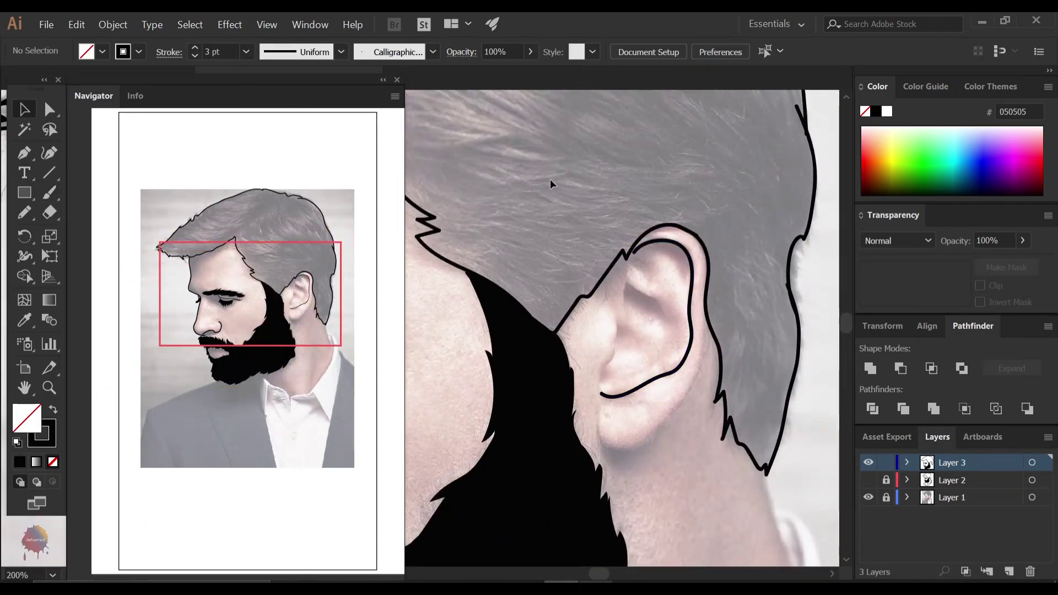
key(b)
mouse_move(629, 266)
mouse_down()
mouse_move(628, 318)
mouse_move(663, 329)
mouse_move(599, 394)
mouse_move(604, 436)
mouse_up()
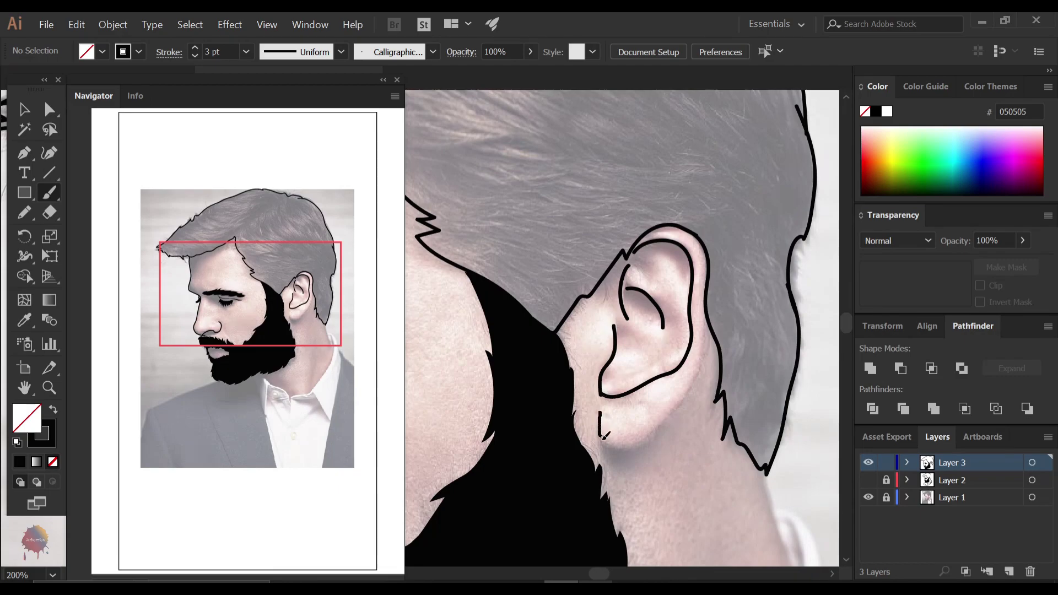
Draw the neck line and curving jacket edge, toggling the photo layer to check
key(ctrl+minus)
key(ctrl+minus)
key(ctrl+minus)
key(ctrl+minus)
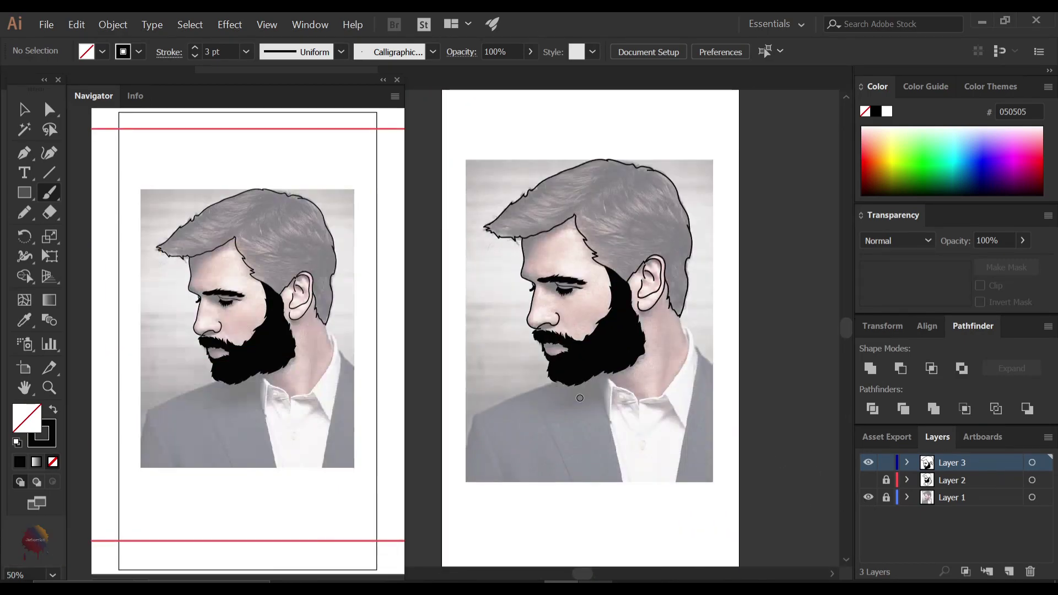
scroll(679, 305, up, 2)
scroll(697, 358, down, 3)
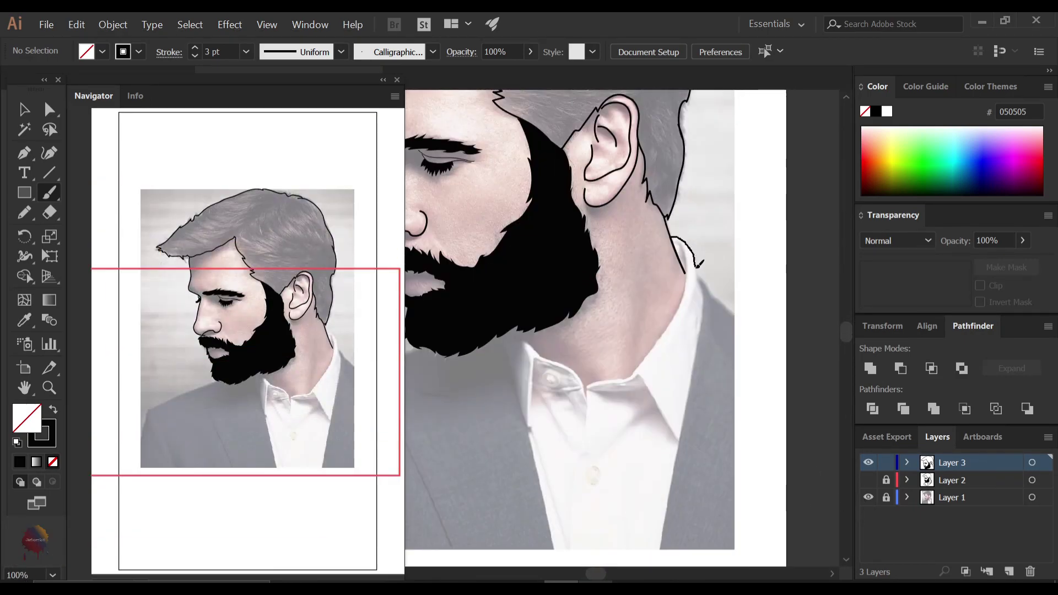
drag(697, 264, 538, 524)
key(ctrl+minus)
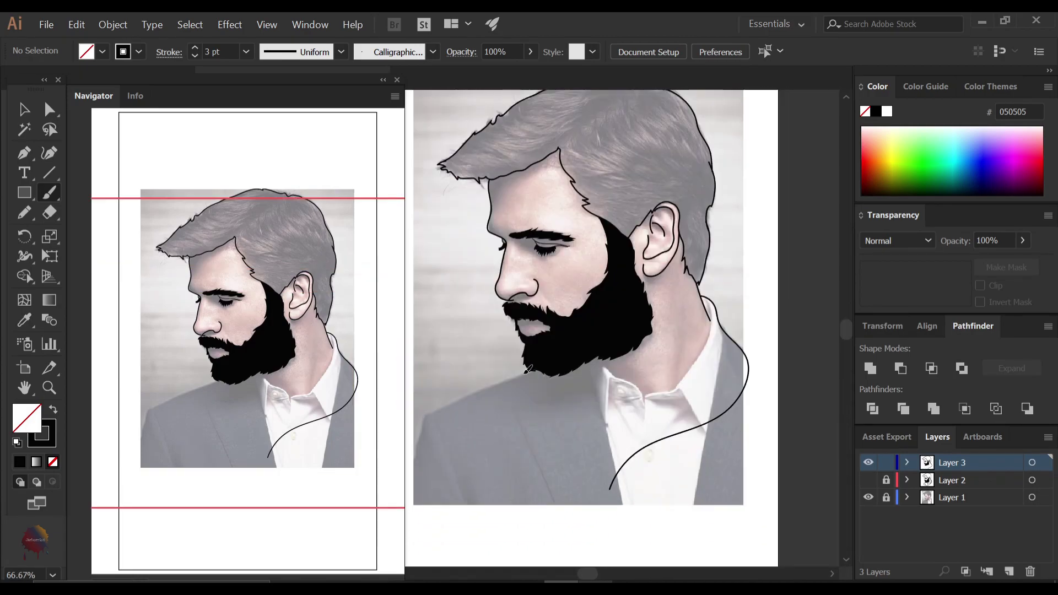
drag(527, 369, 658, 483)
click(868, 496)
click(868, 497)
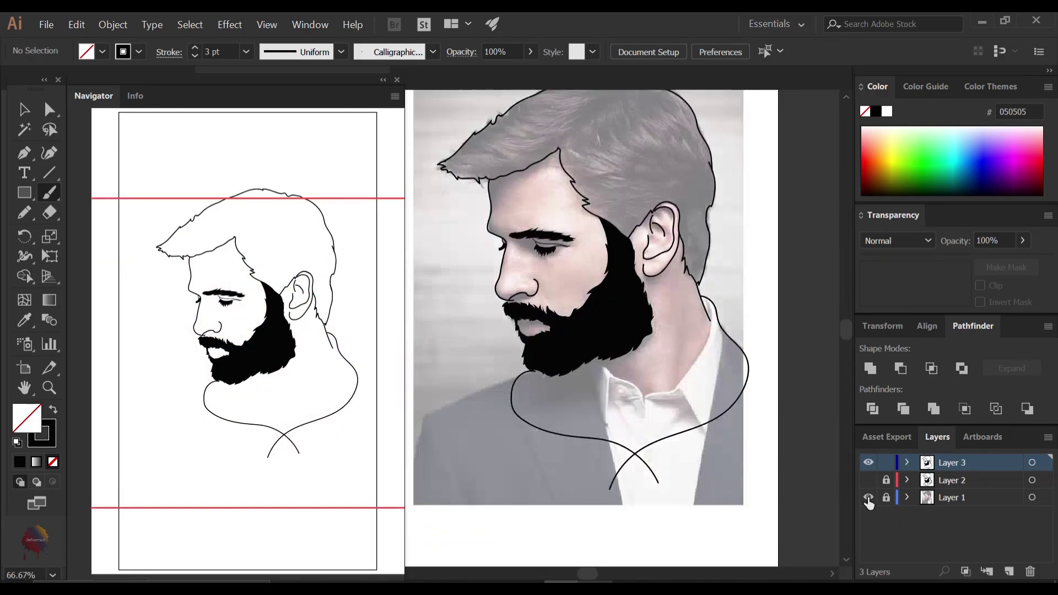
Draw the neck down to the collar, the shirt collar lines and a beard-edge stroke
key(ctrl+plus)
key(ctrl+plus)
mouse_move(710, 218)
mouse_down()
mouse_move(583, 434)
mouse_move(650, 408)
mouse_up()
mouse_move(532, 322)
mouse_down()
mouse_move(648, 464)
mouse_move(673, 413)
mouse_up()
drag(584, 311, 633, 484)
mouse_move(631, 352)
mouse_down()
mouse_move(629, 453)
mouse_move(692, 364)
mouse_move(708, 449)
mouse_up()
key(ctrl+plus)
key(ctrl+plus)
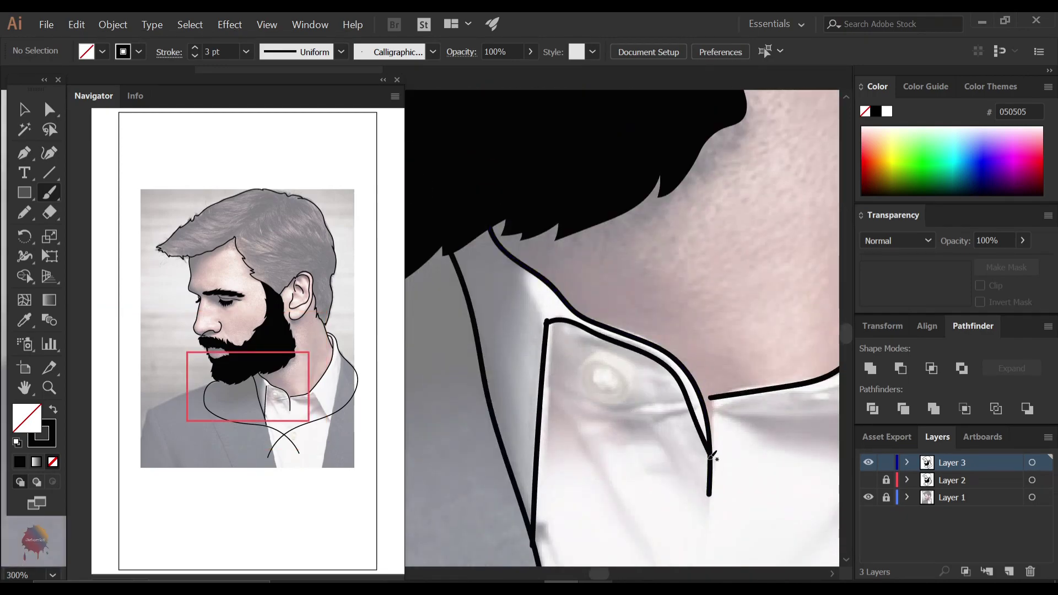
Trace both shirt-collar edges down toward the shirt with Paintbrush strokes
mouse_move(710, 405)
mouse_down()
mouse_move(548, 423)
mouse_move(804, 548)
mouse_up()
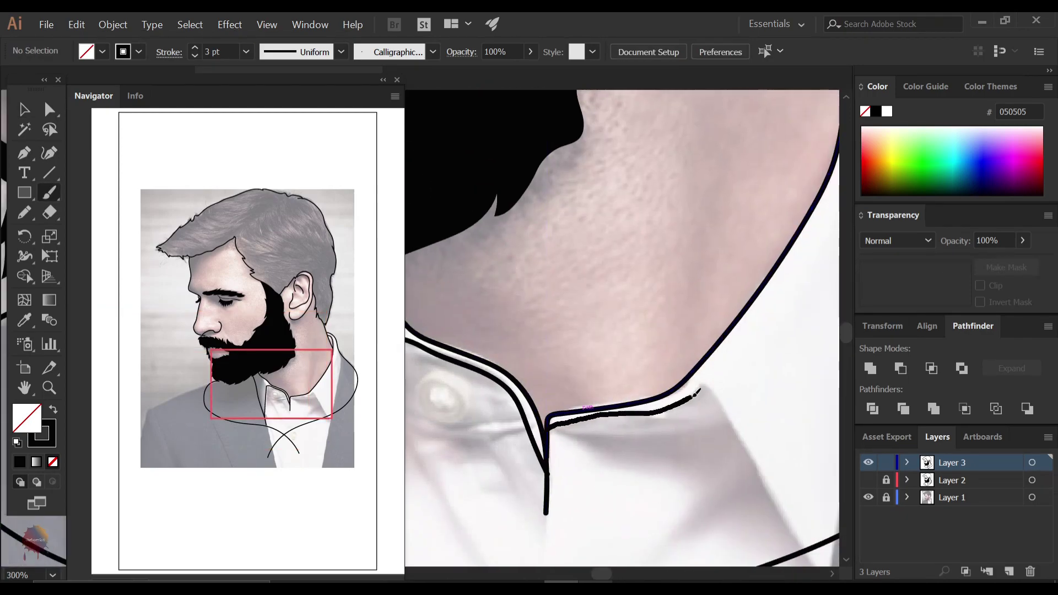
key(ctrl+1)
key(ctrl+shift+w)
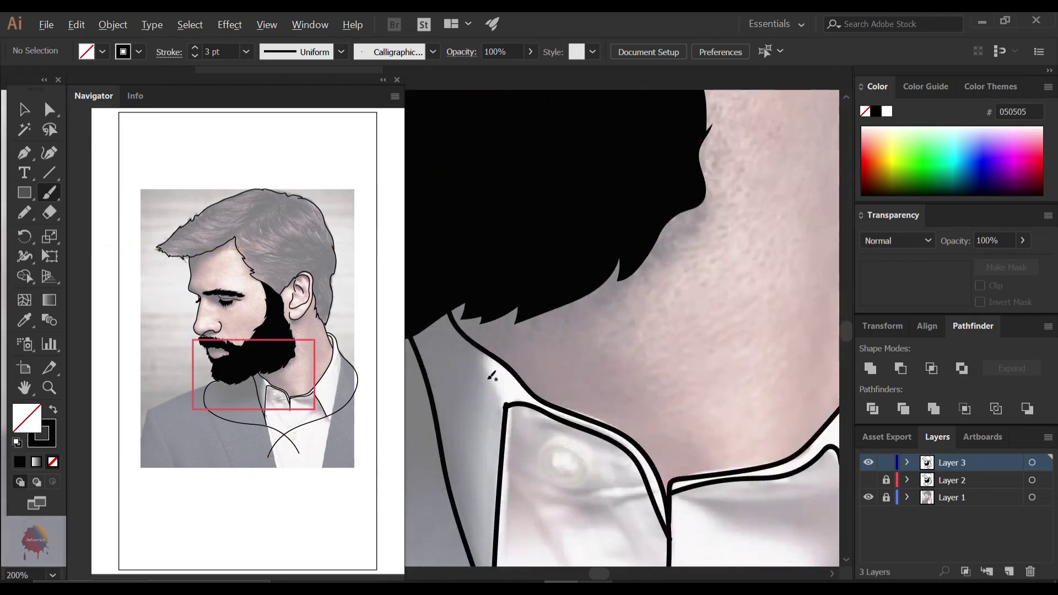
drag(685, 421, 509, 410)
mouse_move(689, 160)
mouse_down()
mouse_move(623, 339)
mouse_move(542, 460)
mouse_up()
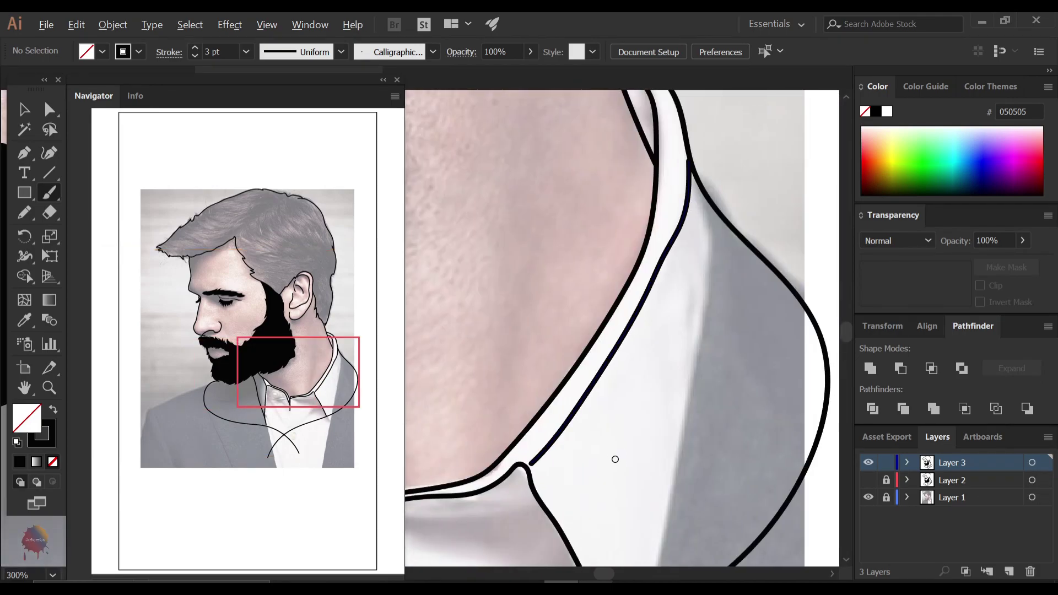
key(ctrl+minus)
drag(518, 380, 608, 410)
key(ctrl+0)
key(ctrl+shift+w)
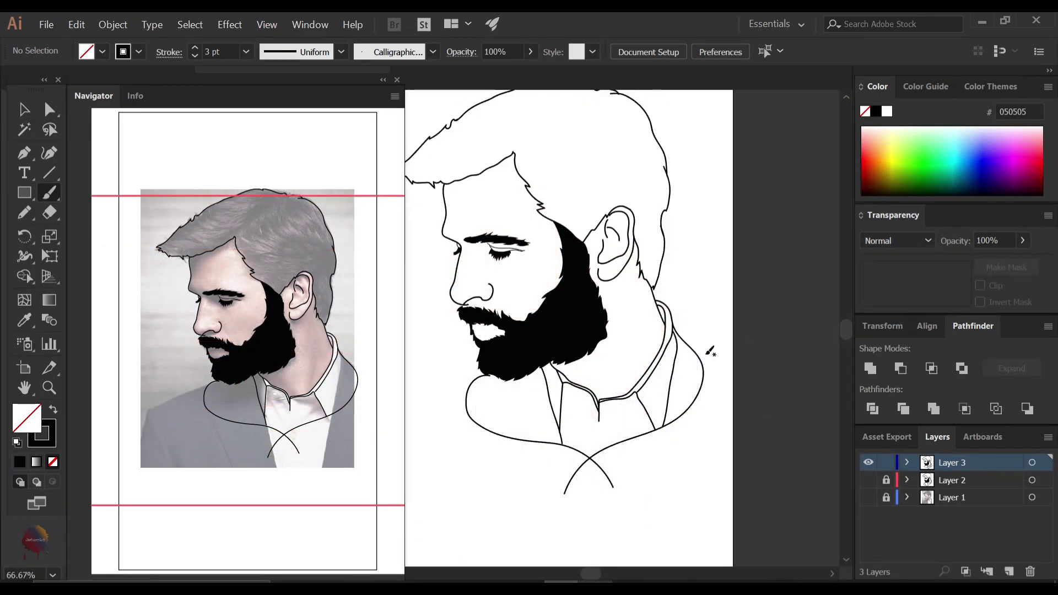
key(ctrl+shift+w)
key(ctrl+plus)
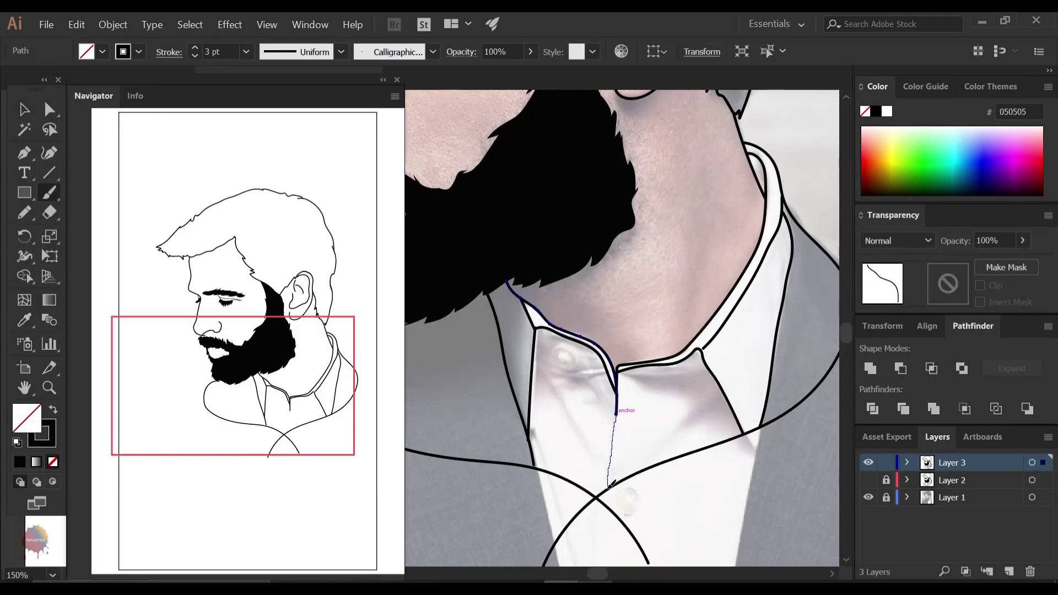
Erase the stray strokes below the collar and hide the photo to check the lines
key(ctrl+minus)
key(shift+e)
key(ctrl+plus)
drag(668, 470, 601, 474)
key(ctrl+0)
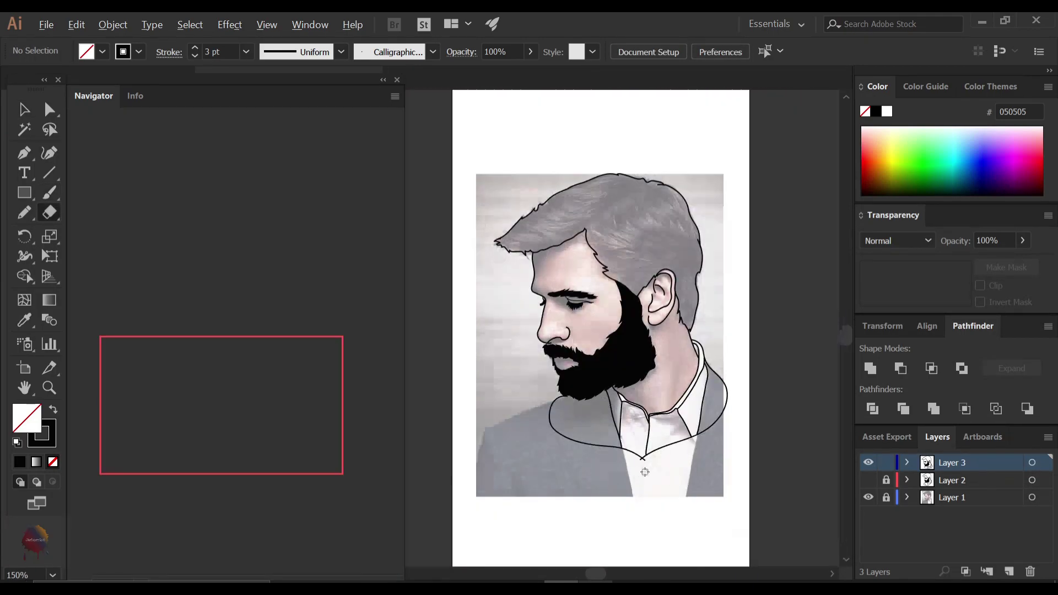
key(v)
key(ctrl+shift+w)
key(ctrl+shift+w)
key(ctrl+plus)
Paint a jagged hairline stroke along the forehead toward the hair peak
key(ctrl+plus)
key(ctrl+plus)
key(ctrl+plus)
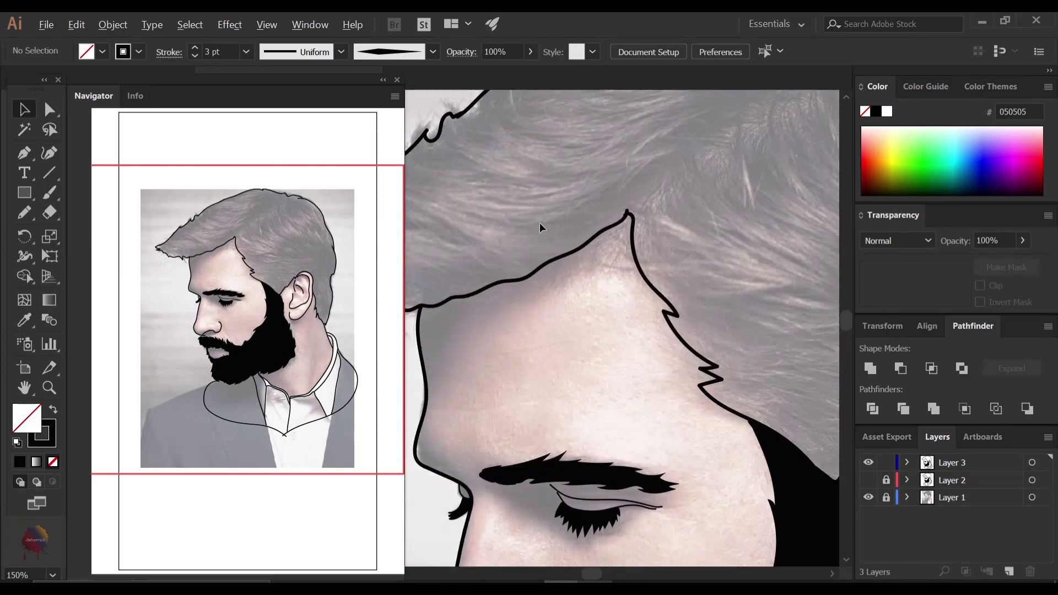
key(ctrl+plus)
key(b)
mouse_move(668, 248)
mouse_down()
mouse_move(510, 301)
mouse_move(587, 318)
mouse_move(777, 215)
mouse_up()
scroll(498, 331, up, 1)
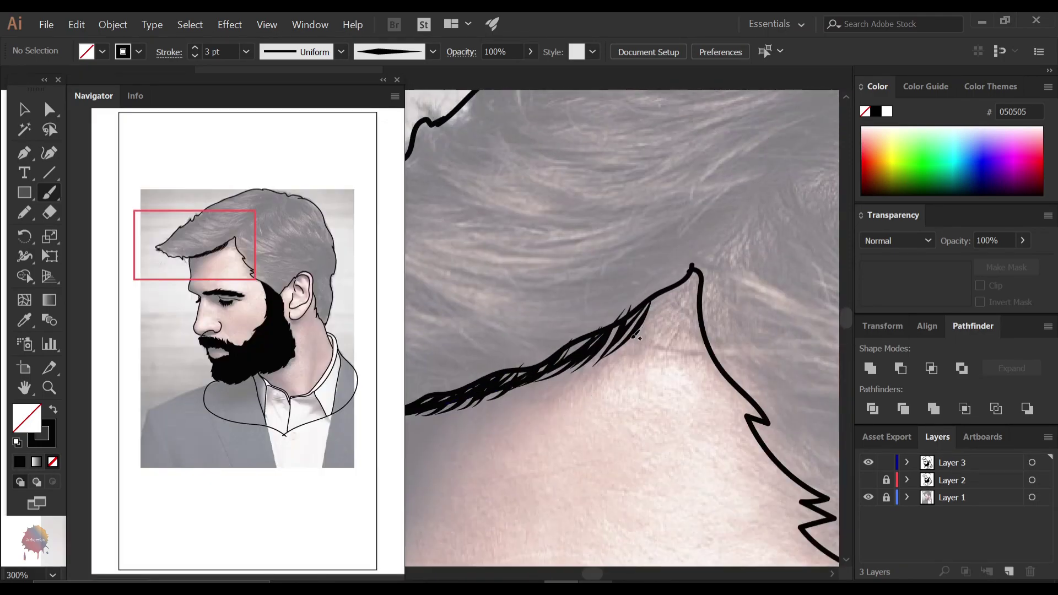
mouse_move(633, 330)
mouse_down()
mouse_move(696, 275)
mouse_move(716, 353)
mouse_move(755, 415)
mouse_move(631, 292)
mouse_move(656, 364)
mouse_move(771, 457)
mouse_up()
scroll(717, 386, down, 2)
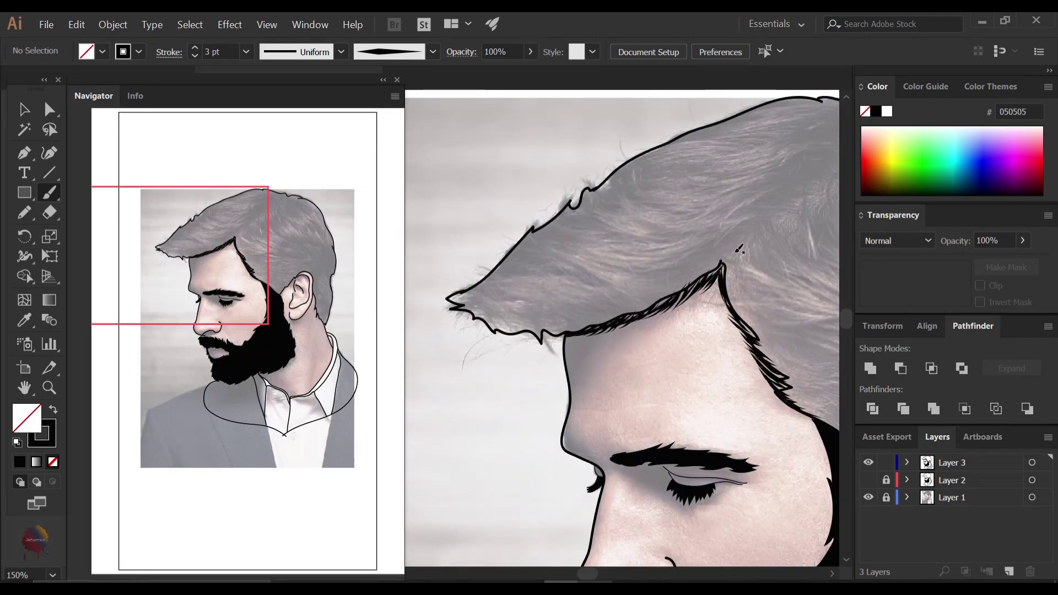
scroll(712, 221, up, 3)
Select and inspect the hair-edge brush path, then deselect it
key(v)
scroll(712, 221, down, 1)
click(661, 286)
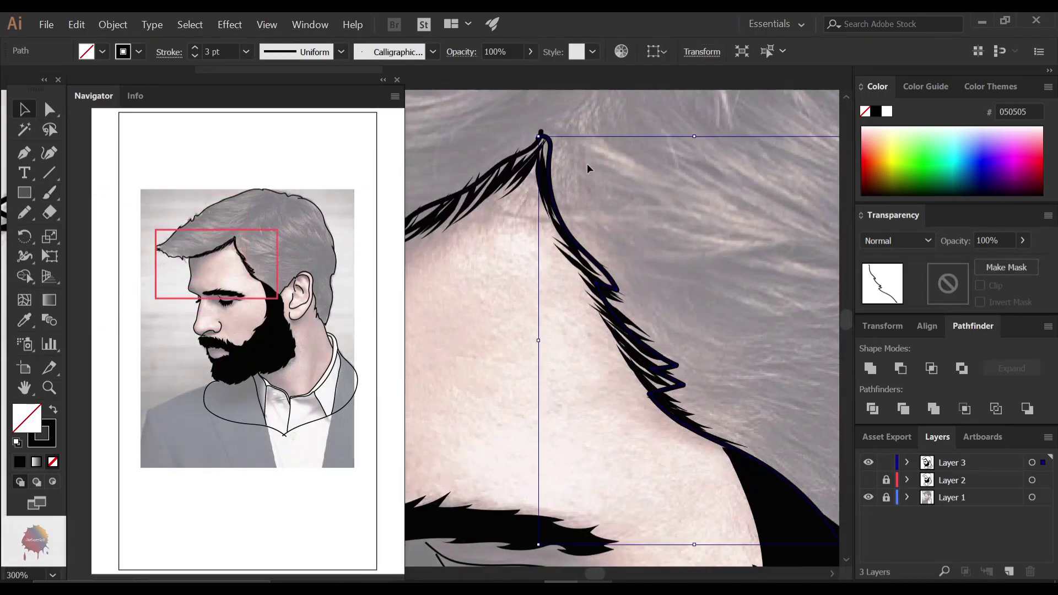
scroll(588, 165, down, 3)
click(694, 284)
scroll(645, 253, up, 3)
Paint a thin 2 pt hair strand at the peak and marquee-select the line art
key(b)
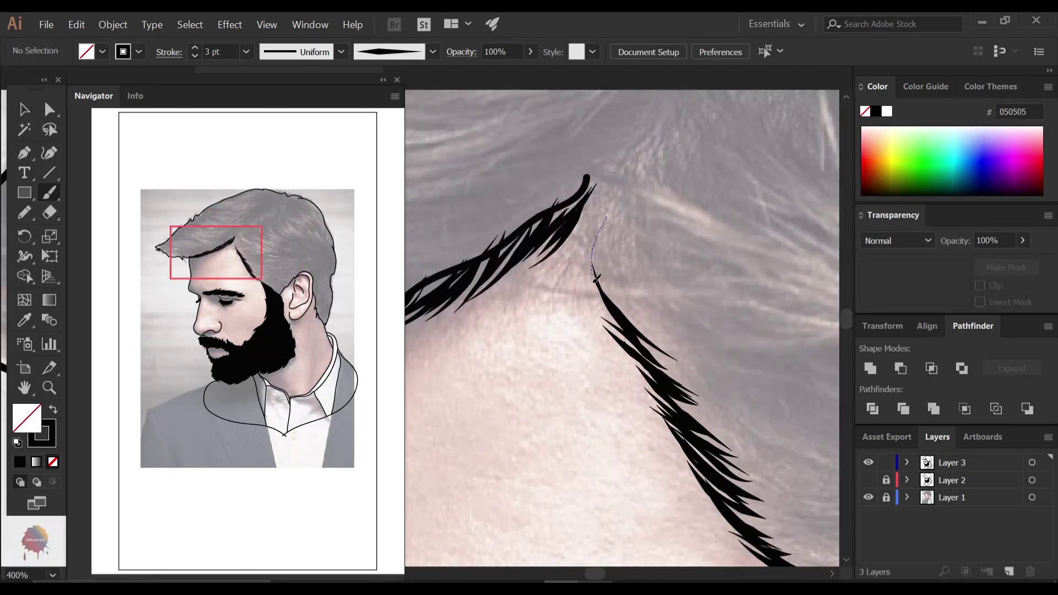
click(246, 52)
click(266, 142)
drag(583, 293, 618, 217)
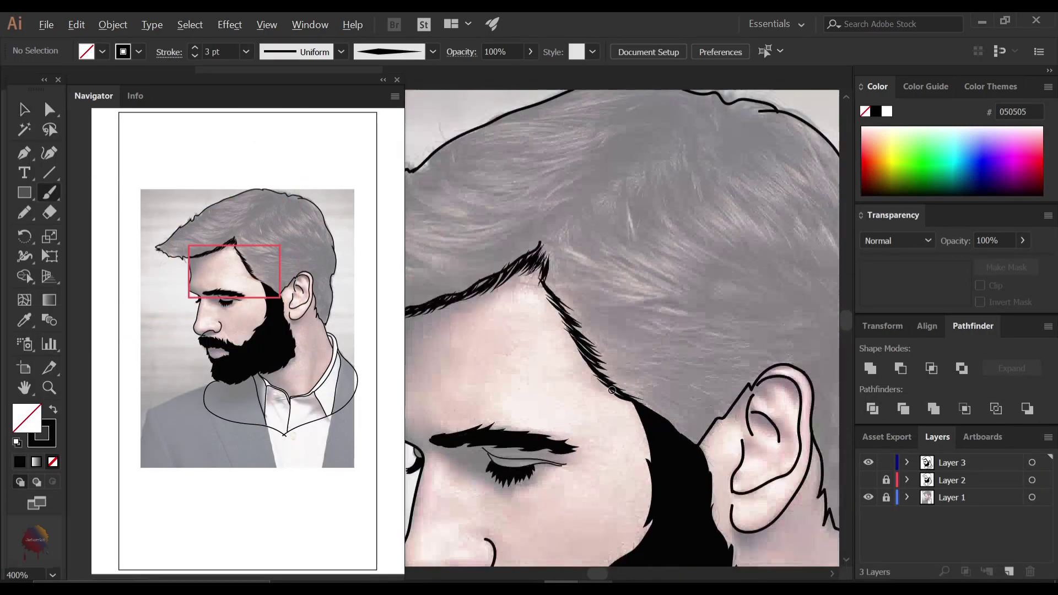
drag(447, 107, 793, 534)
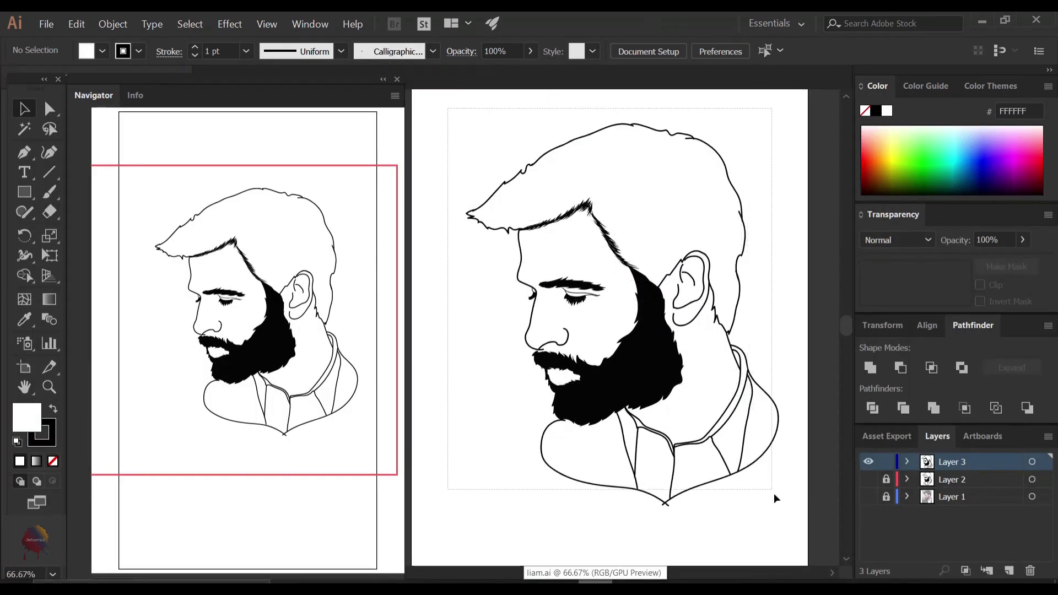
Select the ear outline, bottom shirt curve and collar lines and set their stroke to 2 pt
click(464, 126)
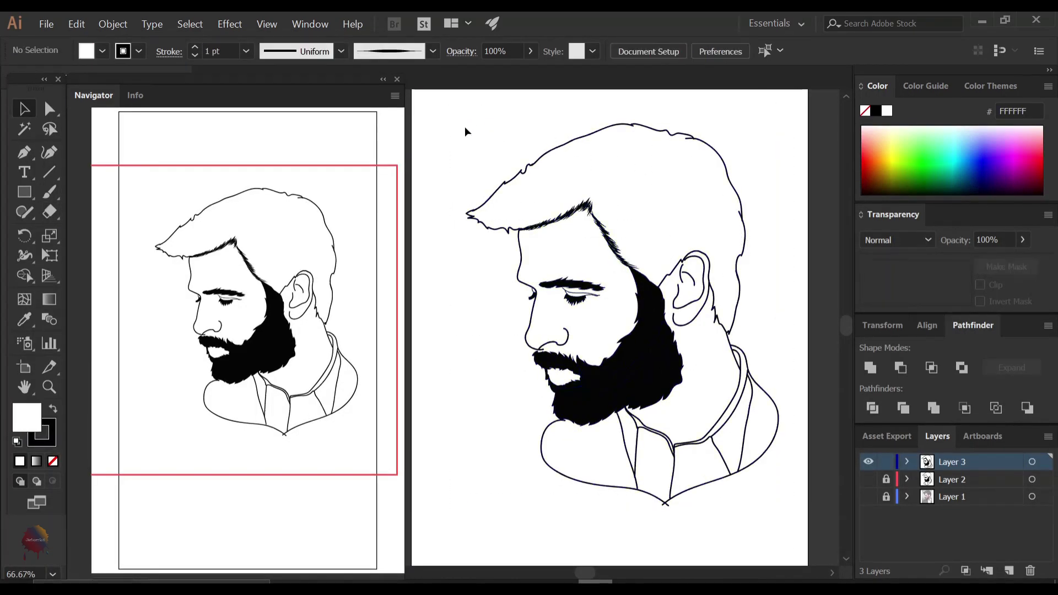
drag(449, 148, 477, 263)
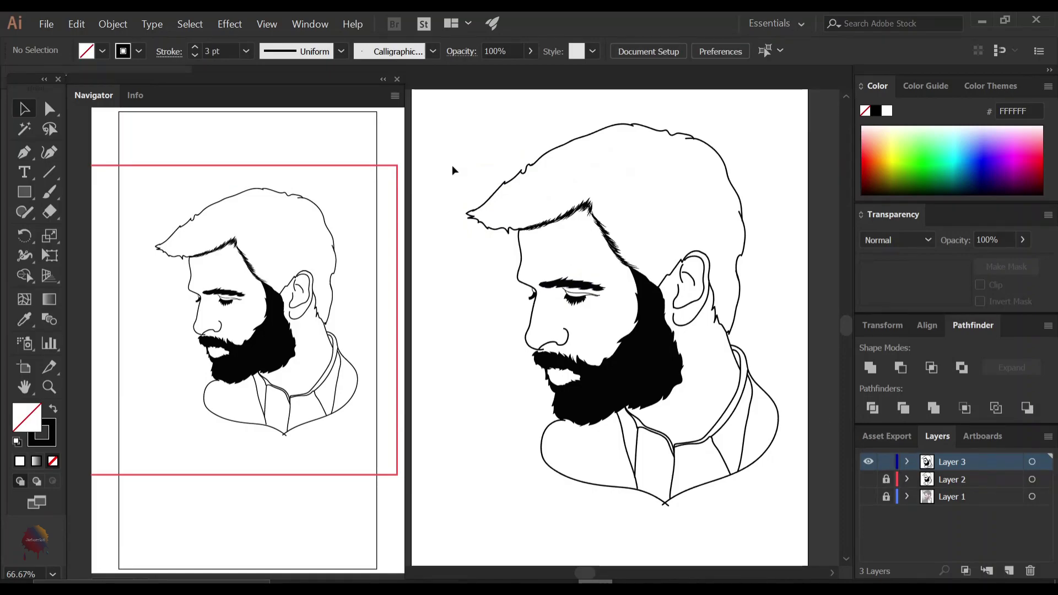
click(700, 327)
shift+click(583, 484)
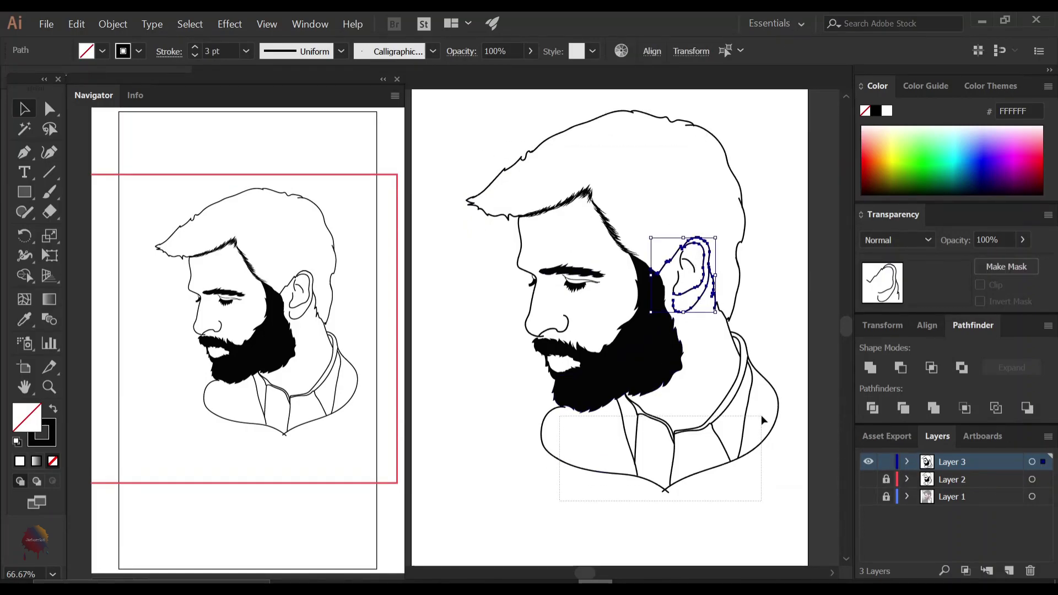
shift+click(763, 418)
key(ctrl+plus)
key(ctrl+plus)
key(ctrl+plus)
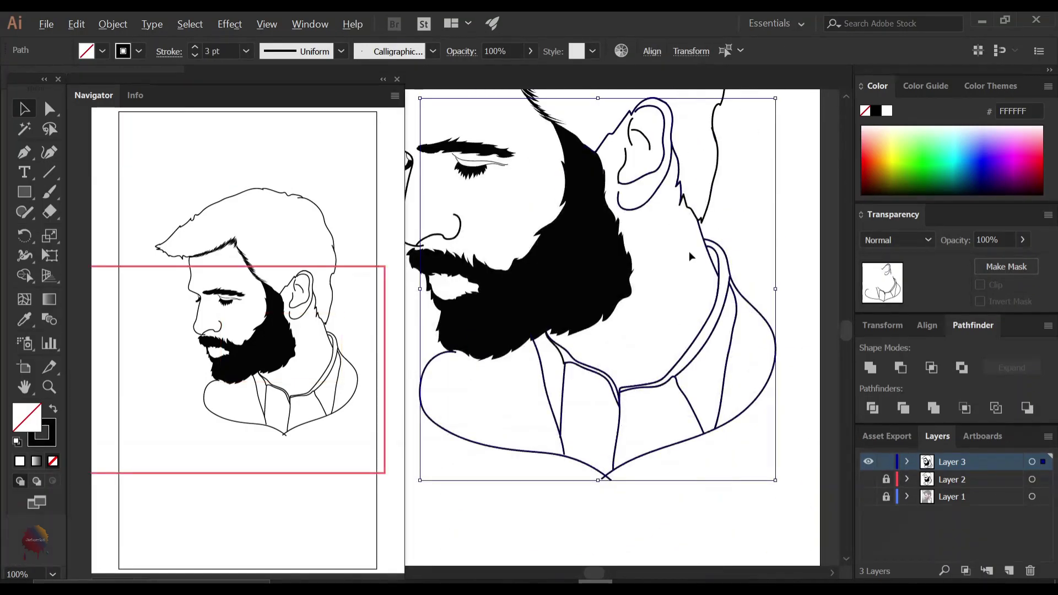
key(ctrl+minus)
key(ctrl+minus)
key(ctrl+minus)
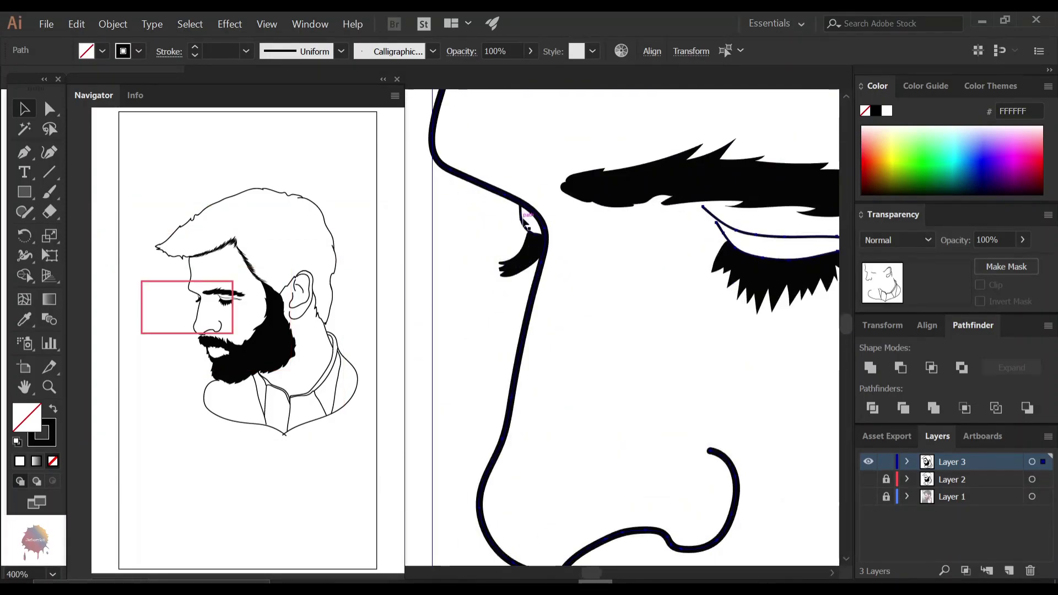
click(244, 55)
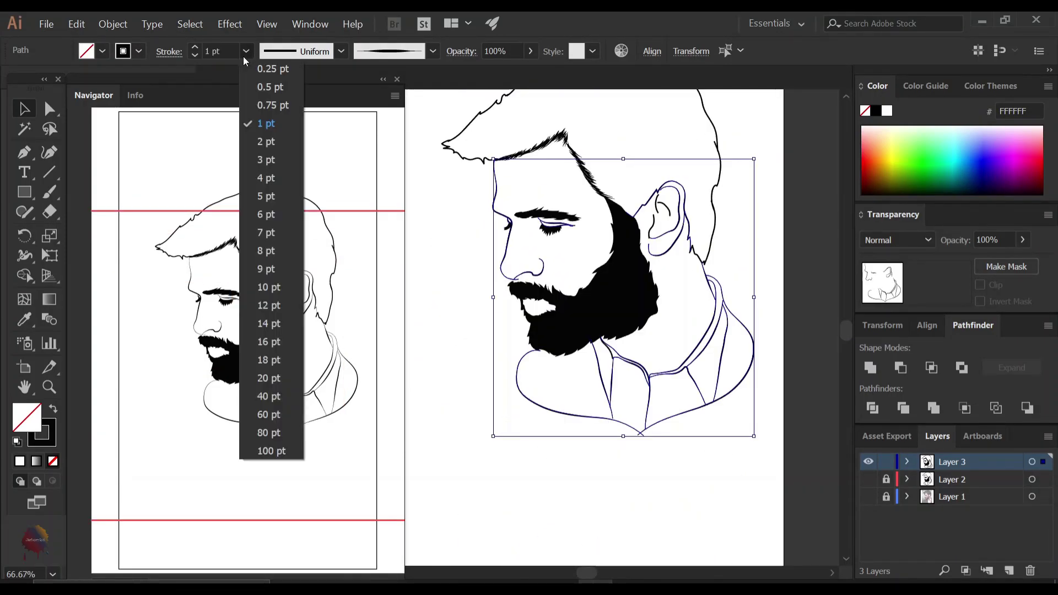
click(259, 138)
Paint a fine 1 pt mouth line and clear the selection
click(434, 222)
click(868, 496)
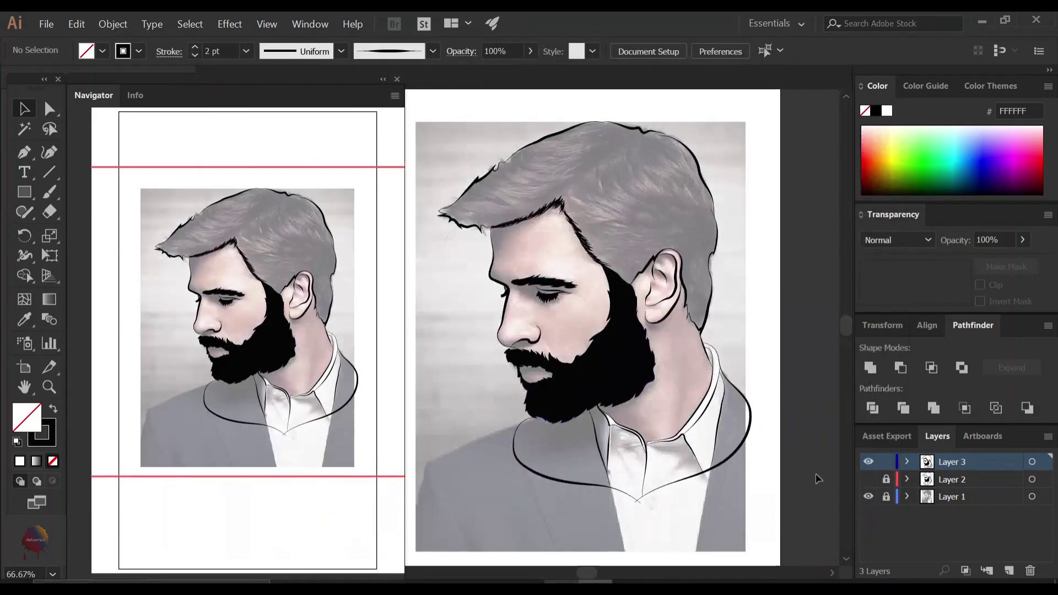
scroll(452, 314, up, 4)
key(b)
drag(545, 313, 567, 317)
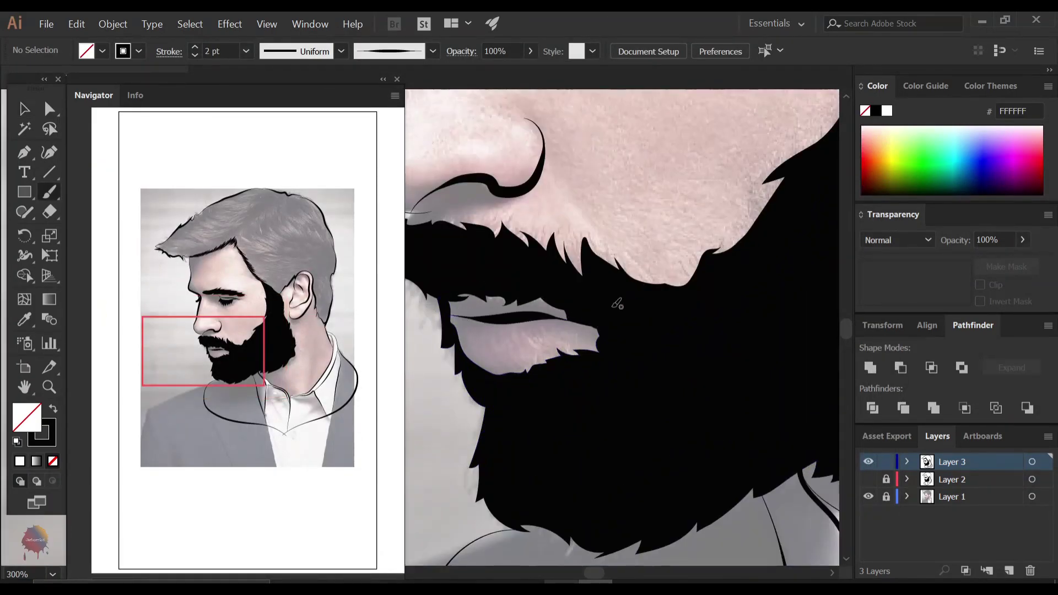
click(246, 51)
click(265, 125)
scroll(606, 331, down, 5)
click(868, 496)
key(v)
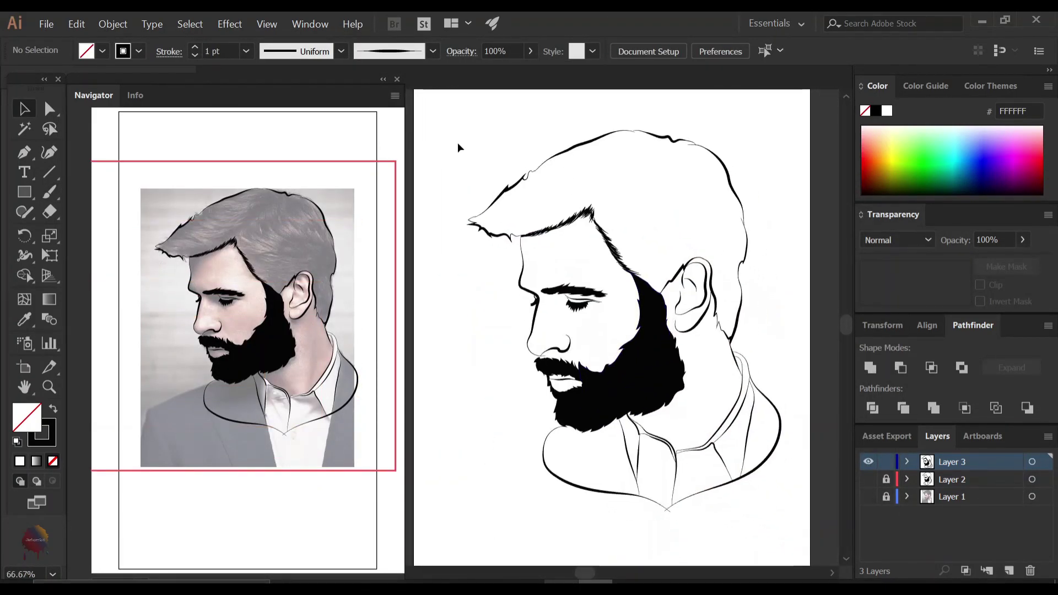
Draw a small square above the portrait and fill it with light skin pink from the photo
click(869, 429)
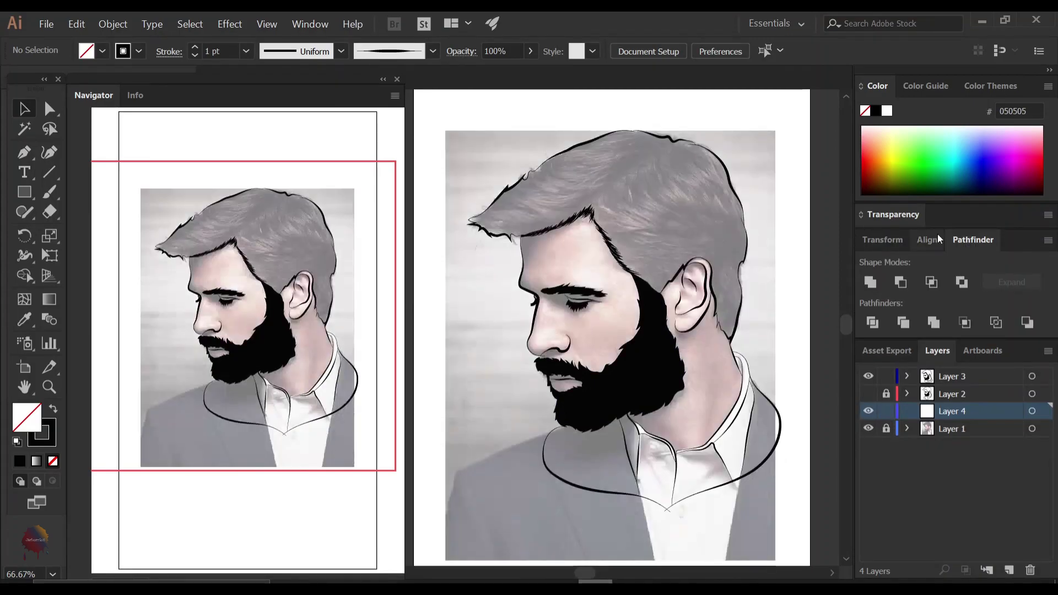
click(1031, 514)
key(m)
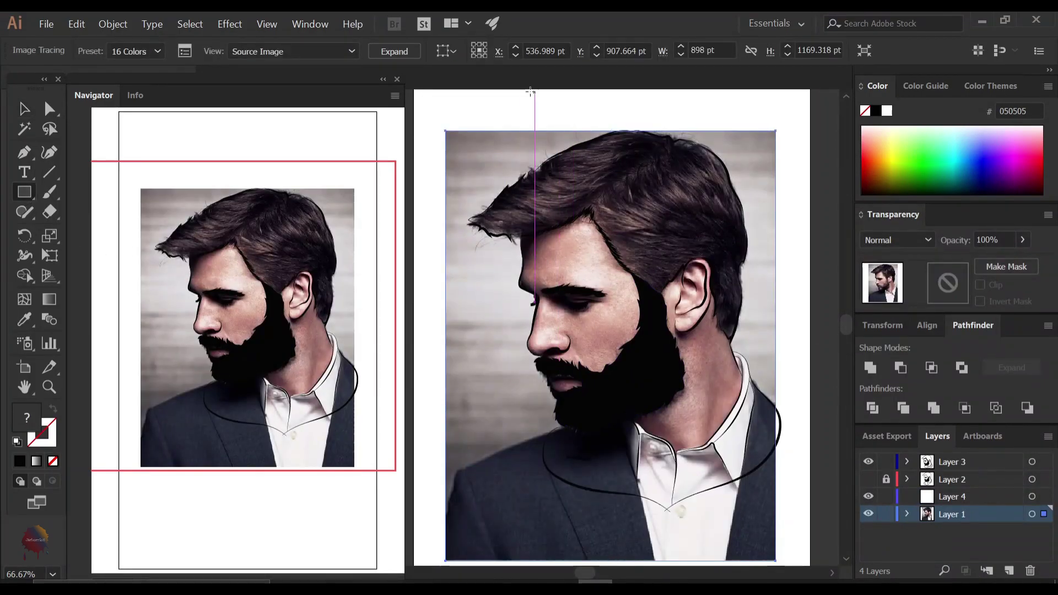
key(ctrl+1)
drag(486, 239, 554, 307)
key(i)
scroll(606, 386, down, 2)
click(610, 465)
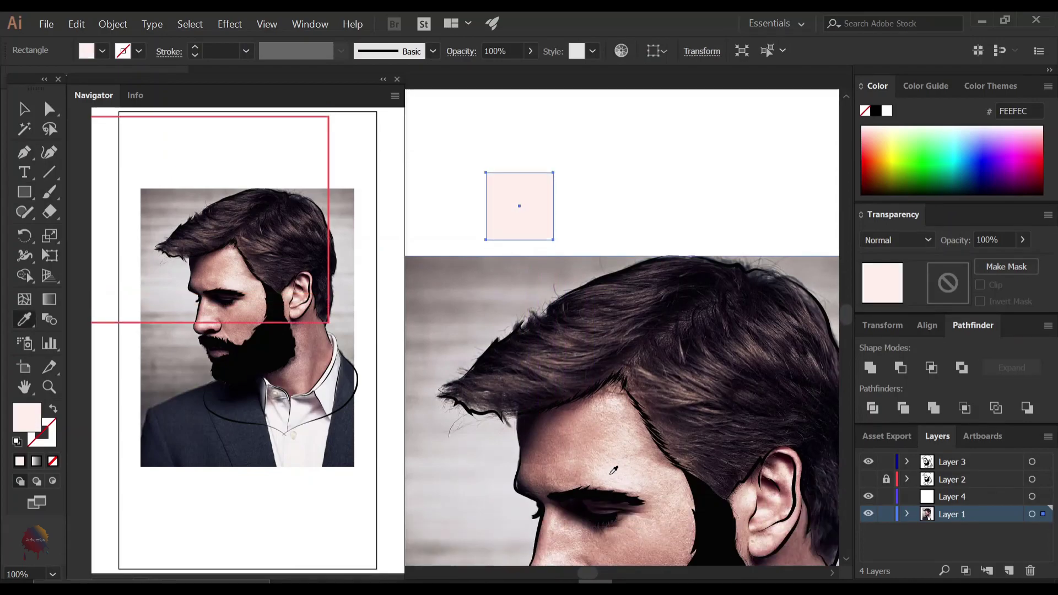
Duplicate the square to the right and fill the copy with dark mauve skin
key(v)
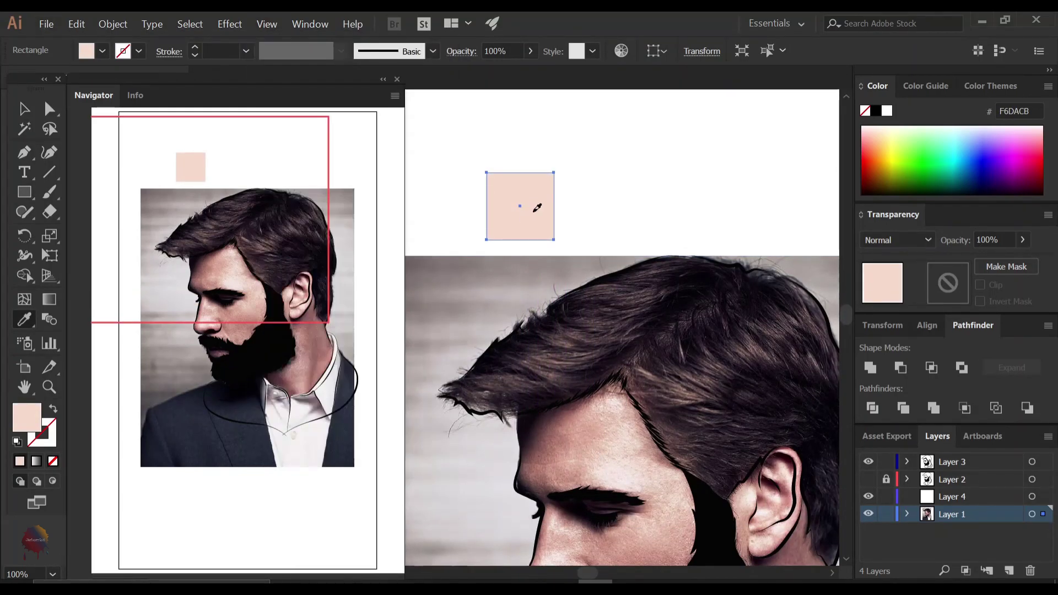
drag(531, 207, 760, 202)
key(ctrl+minus)
key(ctrl+shift+a)
click(748, 200)
key(i)
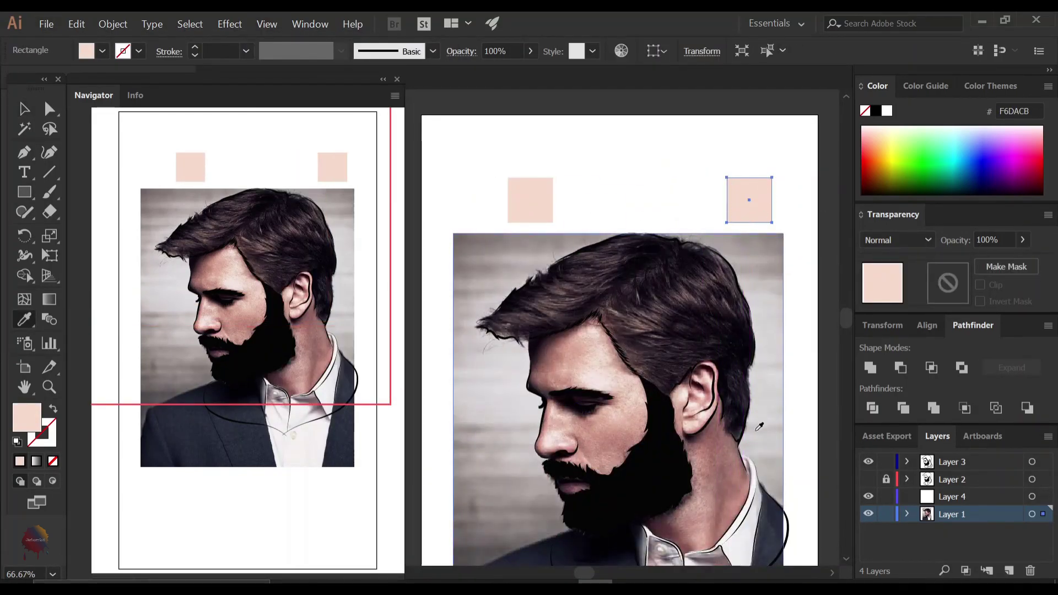
click(738, 446)
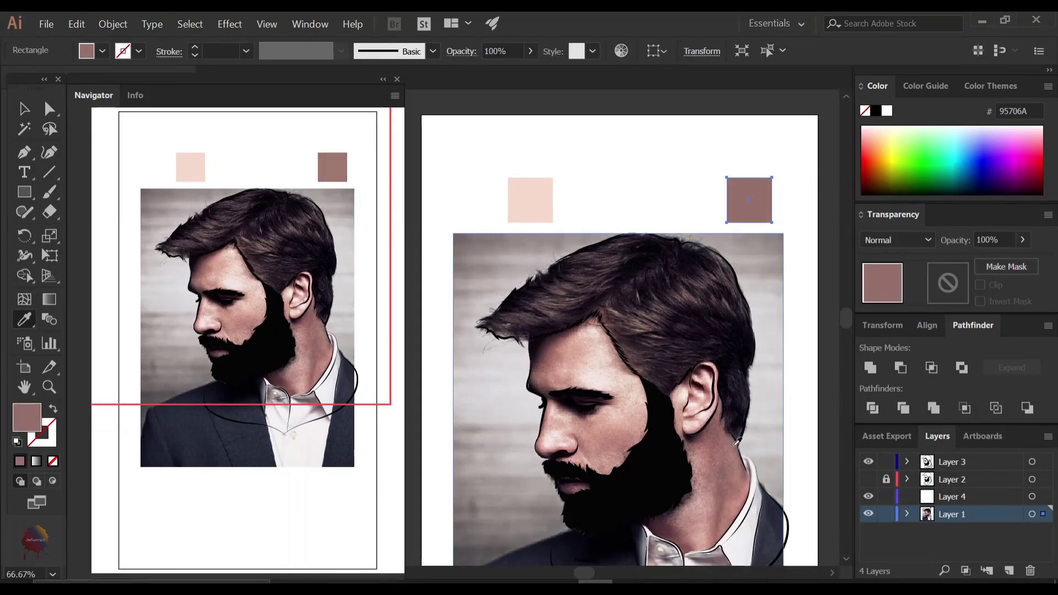
Select both colour squares, then hide and lock the photo layer
key(v)
drag(493, 160, 755, 208)
click(868, 513)
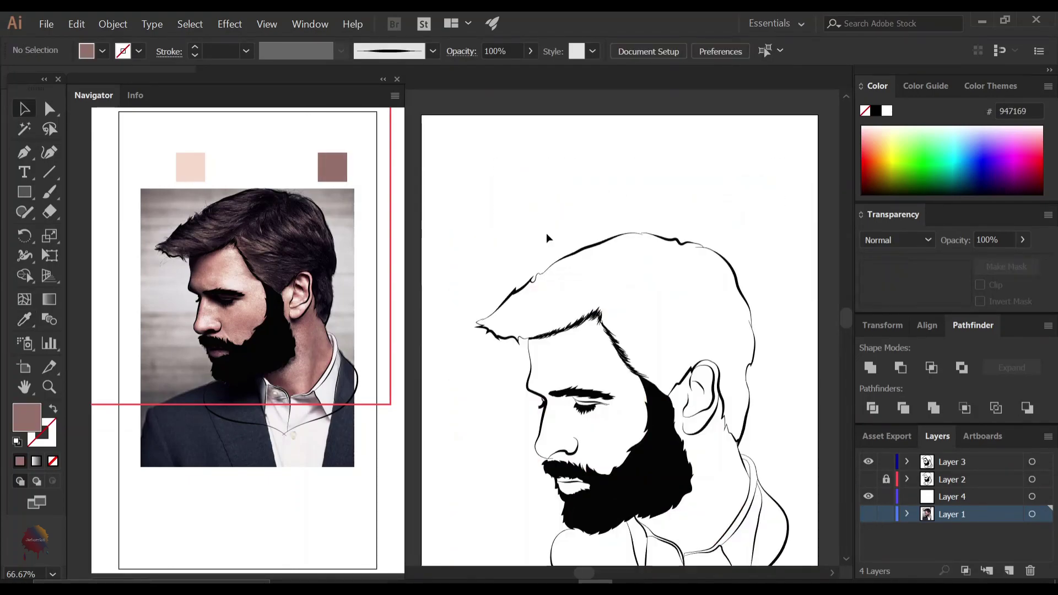
click(869, 513)
click(906, 514)
click(906, 514)
click(868, 514)
click(886, 513)
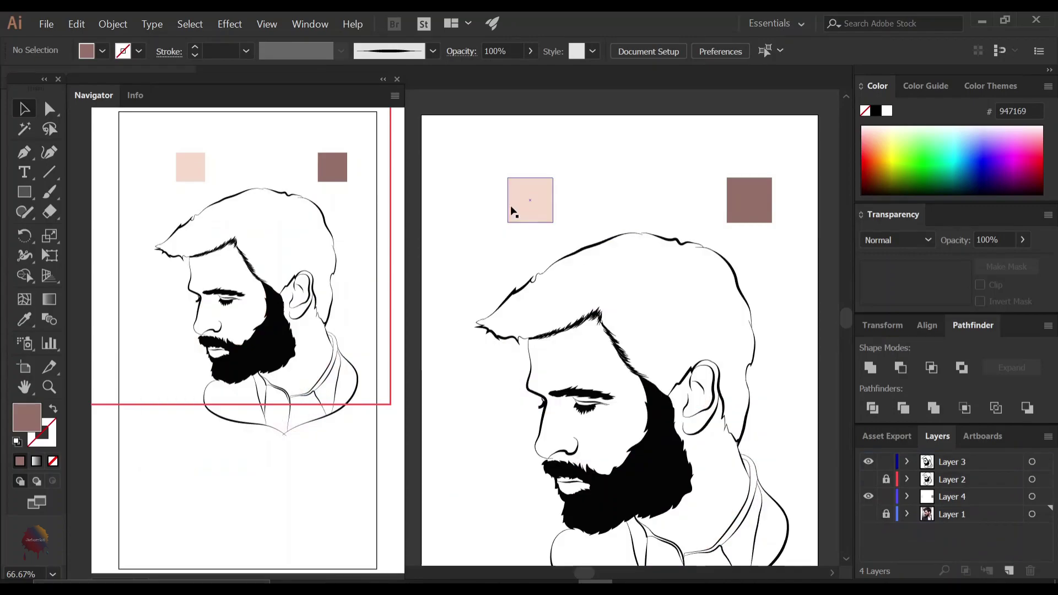
Blend the two squares into a stepped skin-tone strip with specified steps
drag(501, 208, 776, 217)
click(113, 23)
click(419, 342)
key(Return)
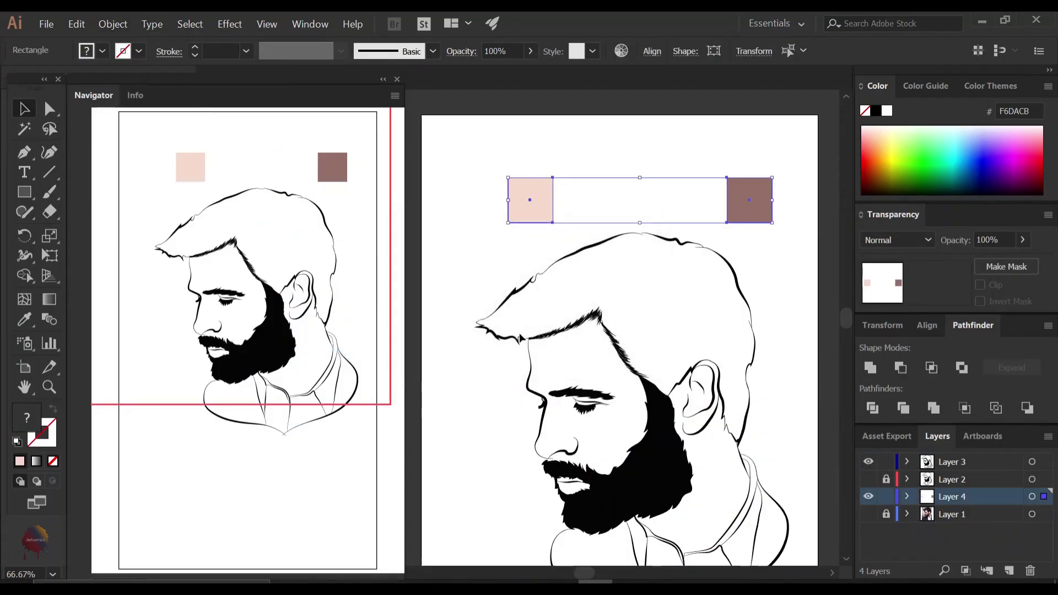
key(ctrl+alt+b)
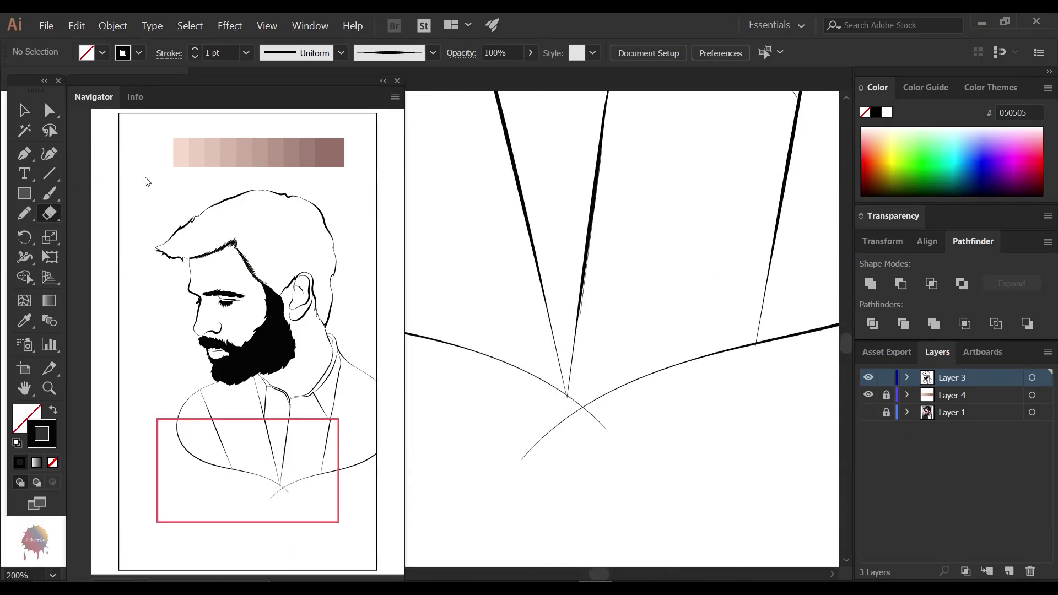
Set the Eraser to 10 pt and erase the crossing lines below the collar
key(Return)
text(10)
click(606, 395)
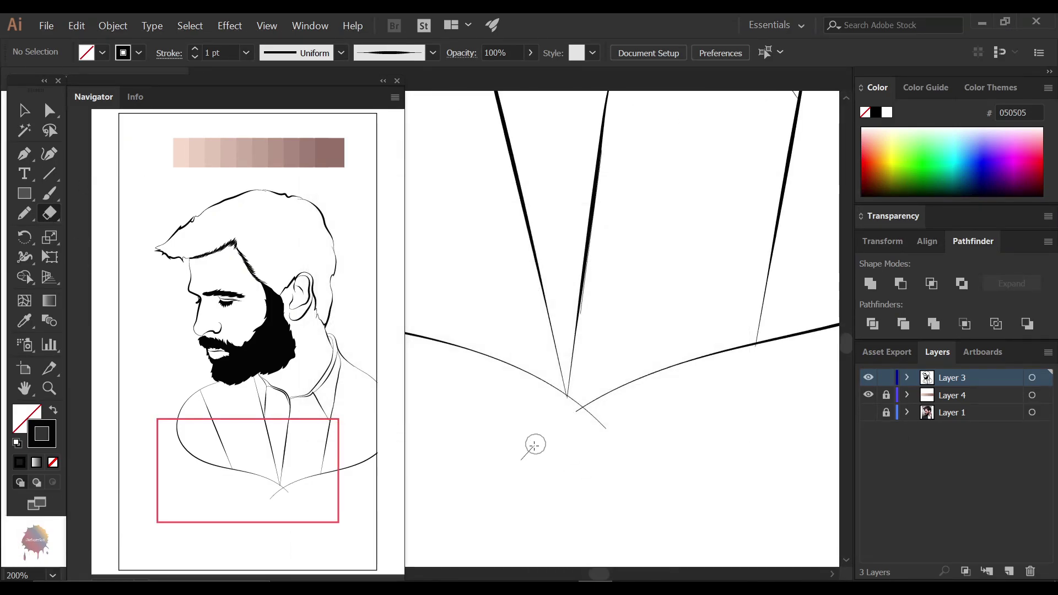
drag(534, 445, 621, 460)
key(ctrl+0)
Enlarge the artboard to fit the whole portrait
key(v)
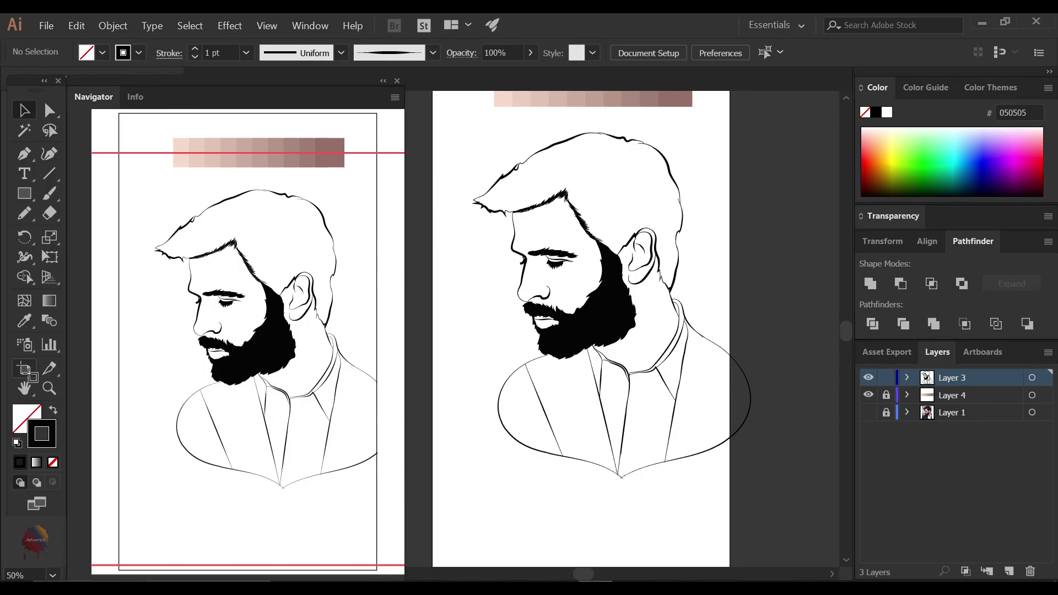
click(24, 369)
mouse_move(729, 565)
mouse_down()
mouse_move(732, 515)
mouse_move(774, 516)
mouse_up()
key(v)
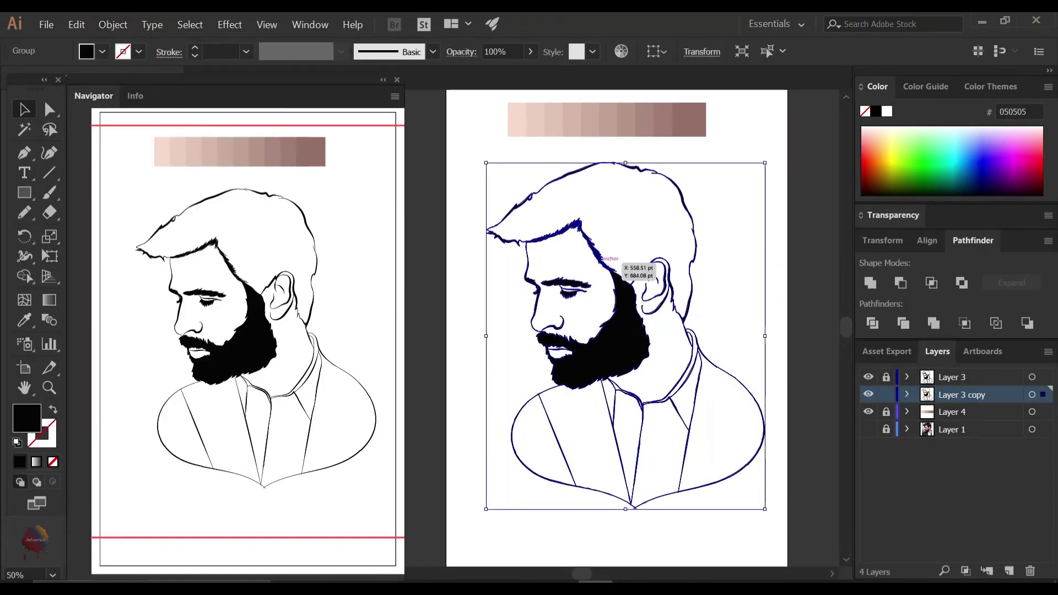
key(ctrl+shift+a)
Draw a light pink E0C3B5 rectangle over the figure and send it behind the line art
key(i)
click(516, 120)
key(m)
drag(479, 147, 783, 509)
right_click(618, 267)
click(777, 485)
Combine the rectangle and line art so only the figure's silhouette fills pink
key(v)
key(ctrl+a)
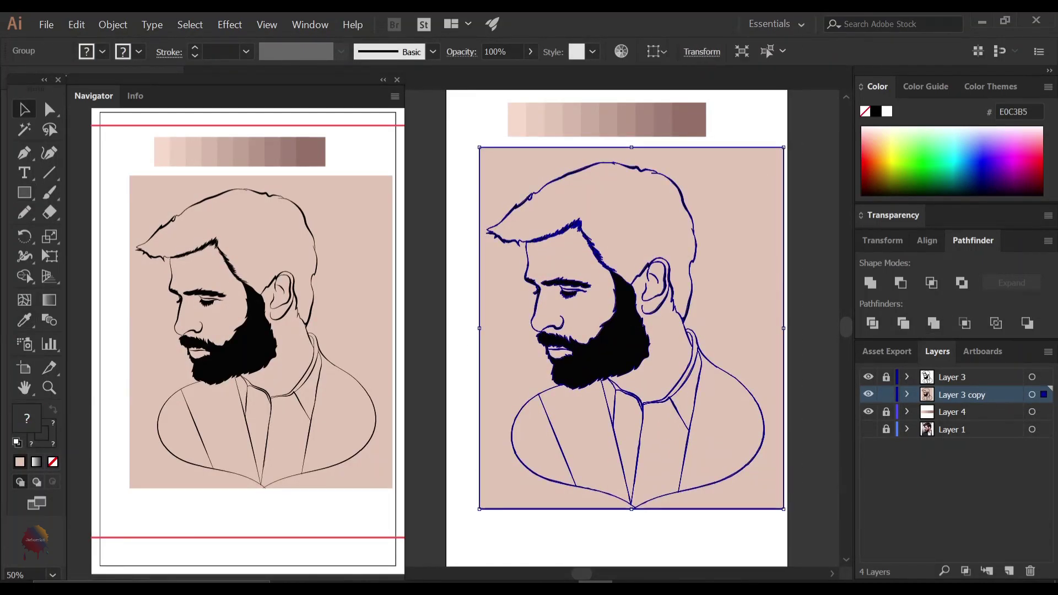
click(189, 25)
click(165, 38)
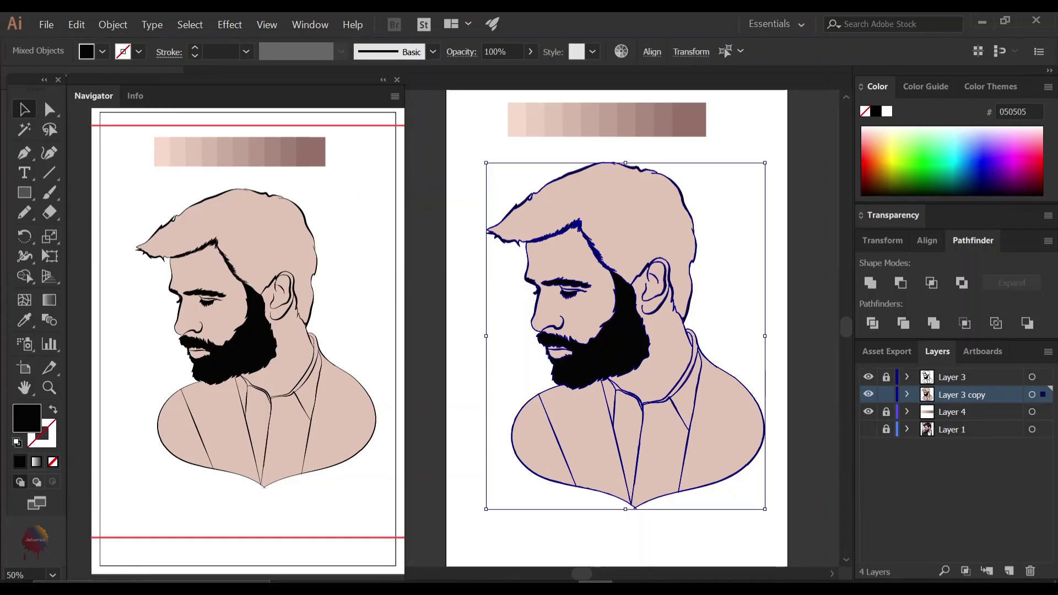
key(ctrl+equal)
Colour the hair dark brown 190B06 and fill the jacket dark navy 222532
double_click(26, 418)
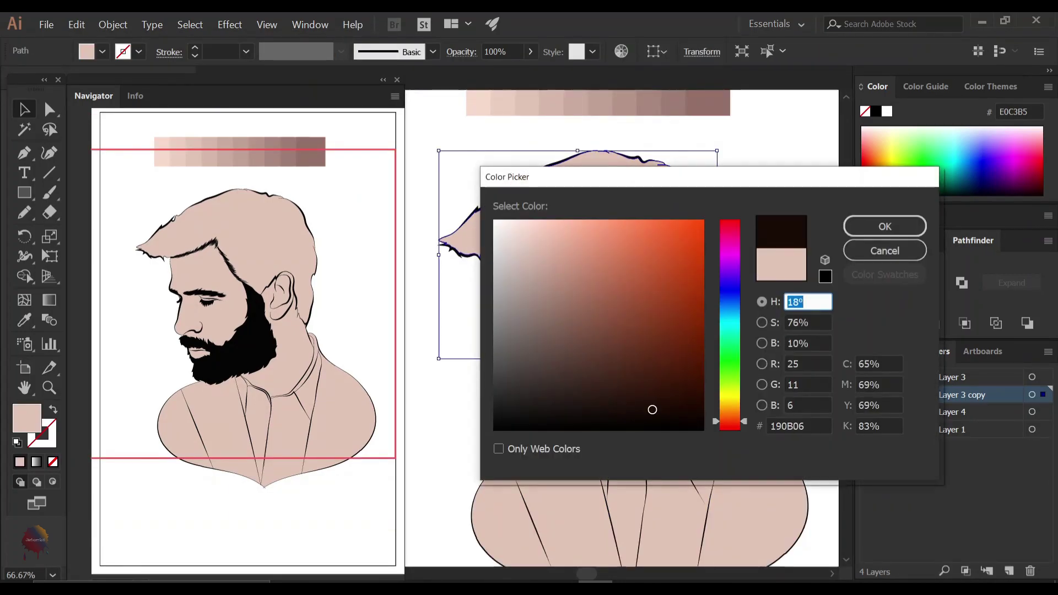
key(Return)
key(ctrl+minus)
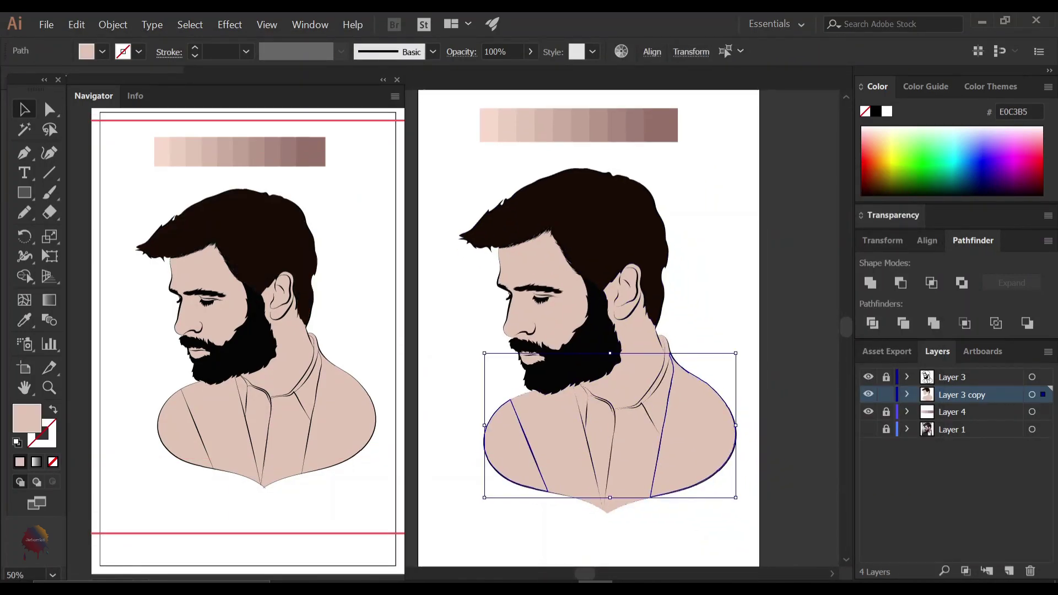
click(474, 424)
key(ctrl+shift+a)
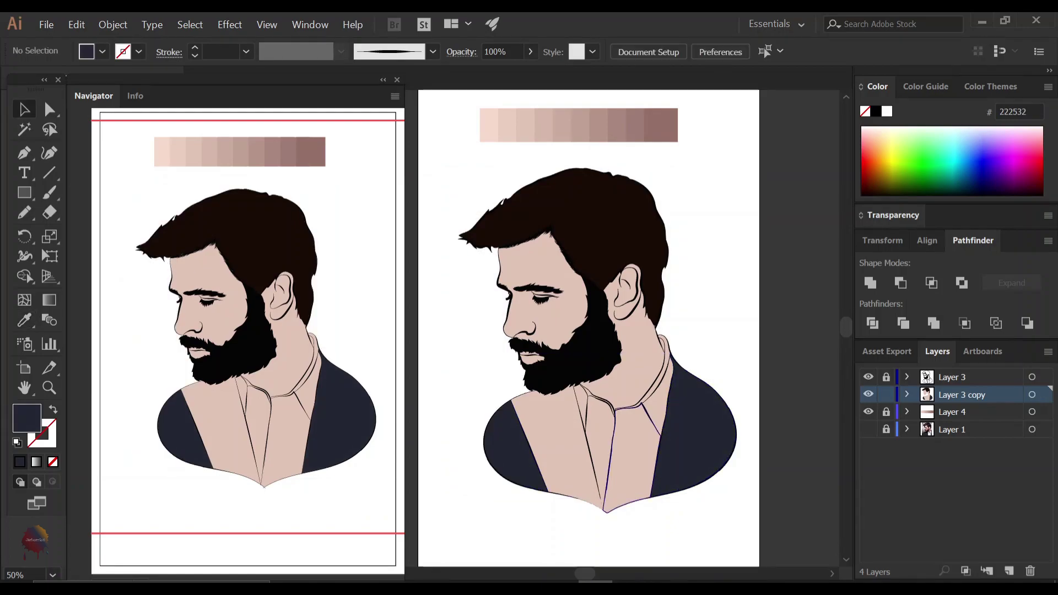
Select the collar shapes and fill them almost-white F7F7F7
key(ctrl+equal)
key(ctrl+equal)
click(597, 358)
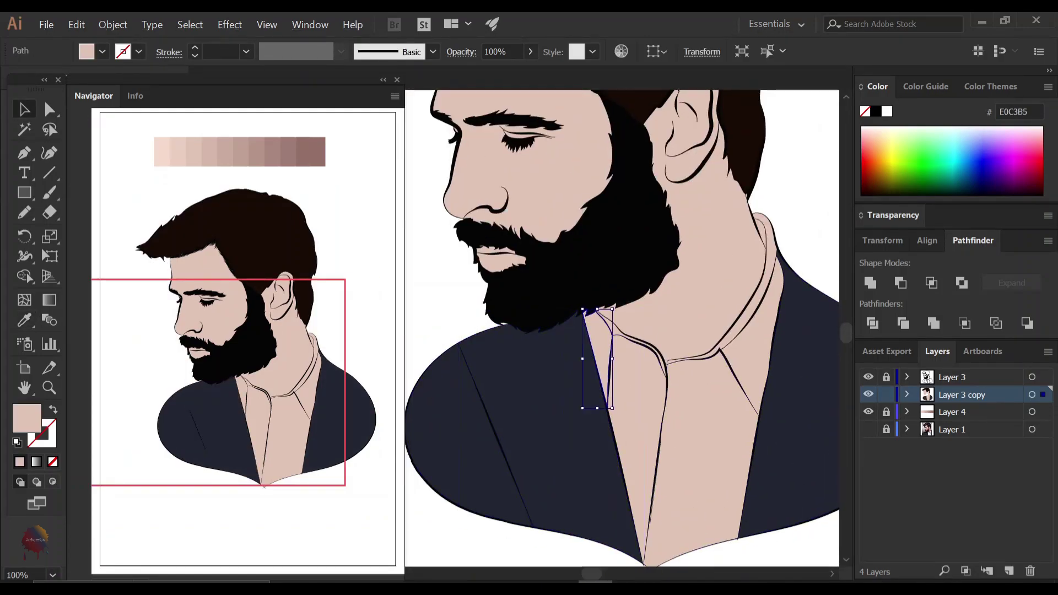
key(ctrl+equal)
key(ctrl+a)
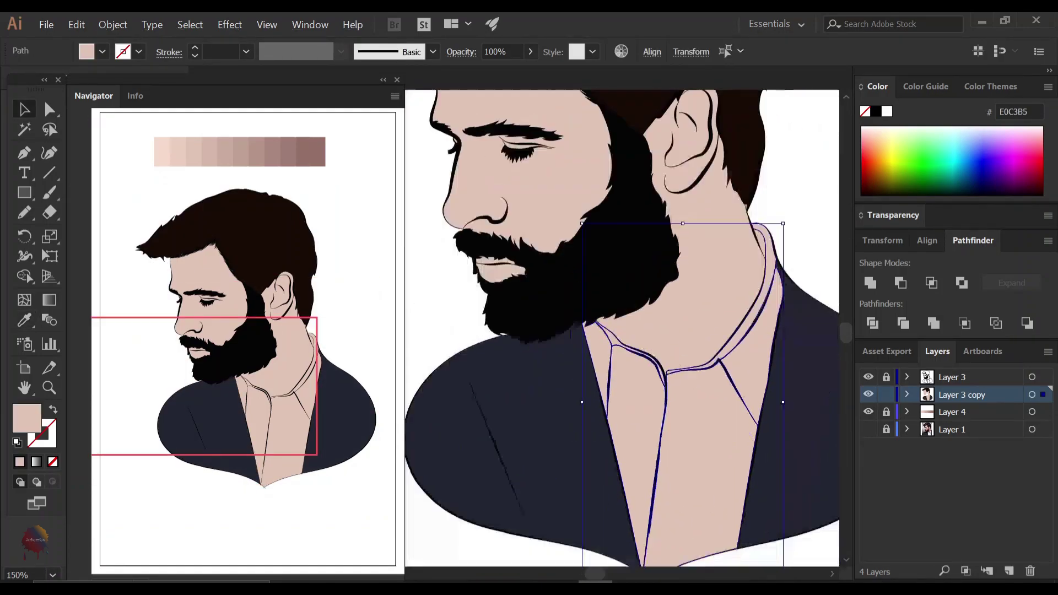
key(ctrl+minus)
key(ctrl+minus)
key(ctrl+minus)
key(ctrl+x)
key(ctrl+equal)
key(ctrl+f)
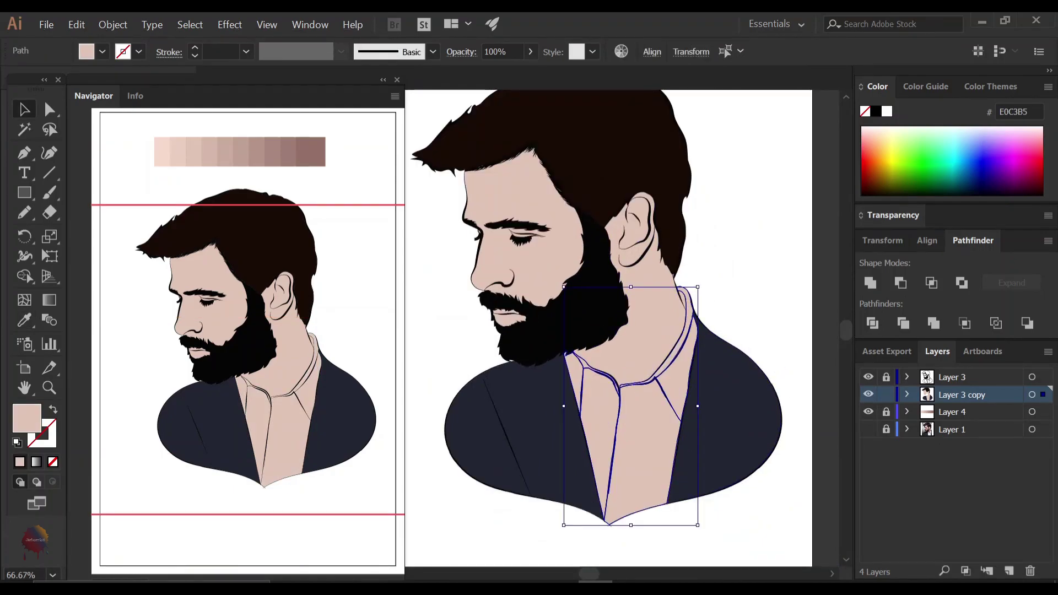
double_click(26, 418)
drag(496, 222, 494, 226)
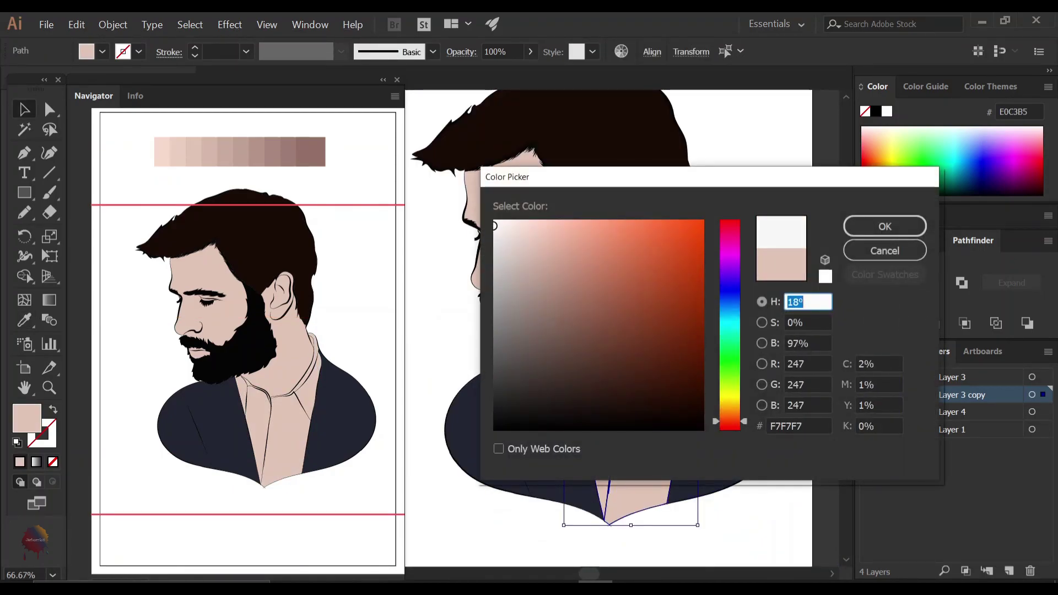
key(Return)
key(ctrl+shift+a)
Review the hair colour in the Color Picker
key(ctrl+0)
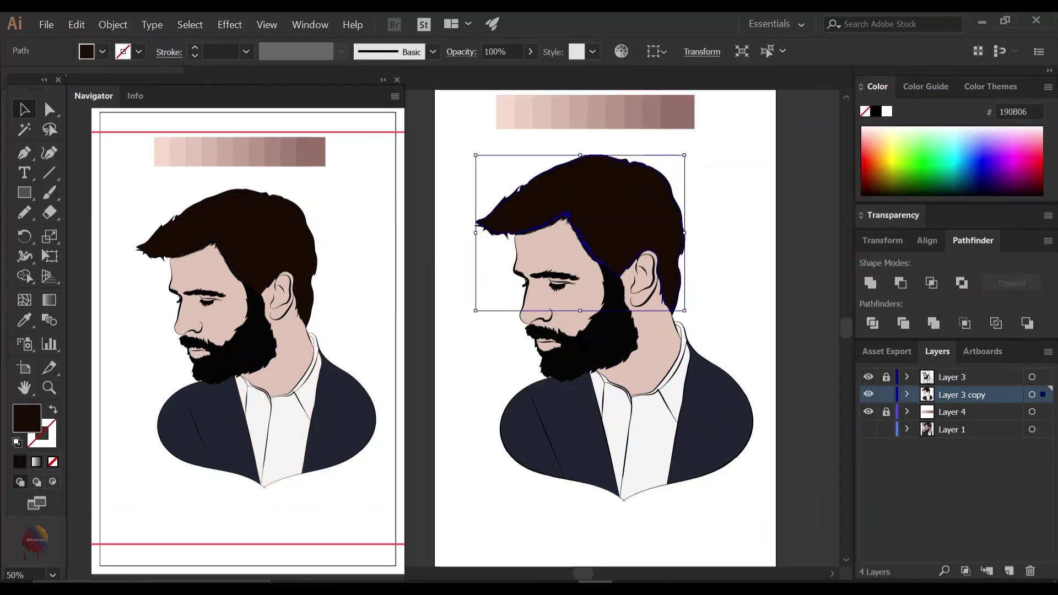
double_click(27, 418)
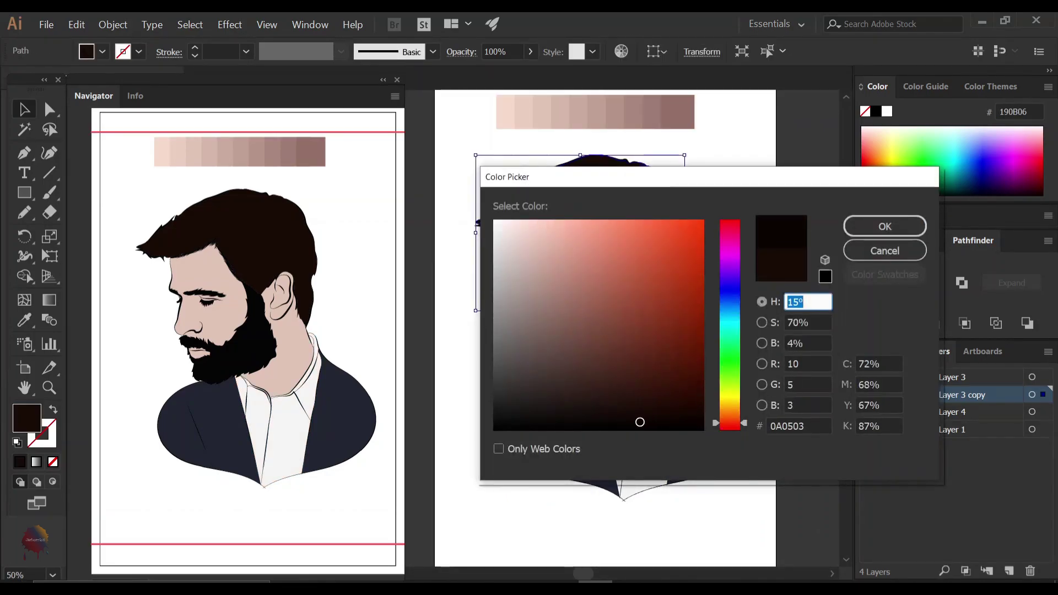
key(Return)
Fill the forehead shape with the dark brown 724949 swatch
key(ctrl+shift+a)
key(n)
scroll(496, 192, up, 3)
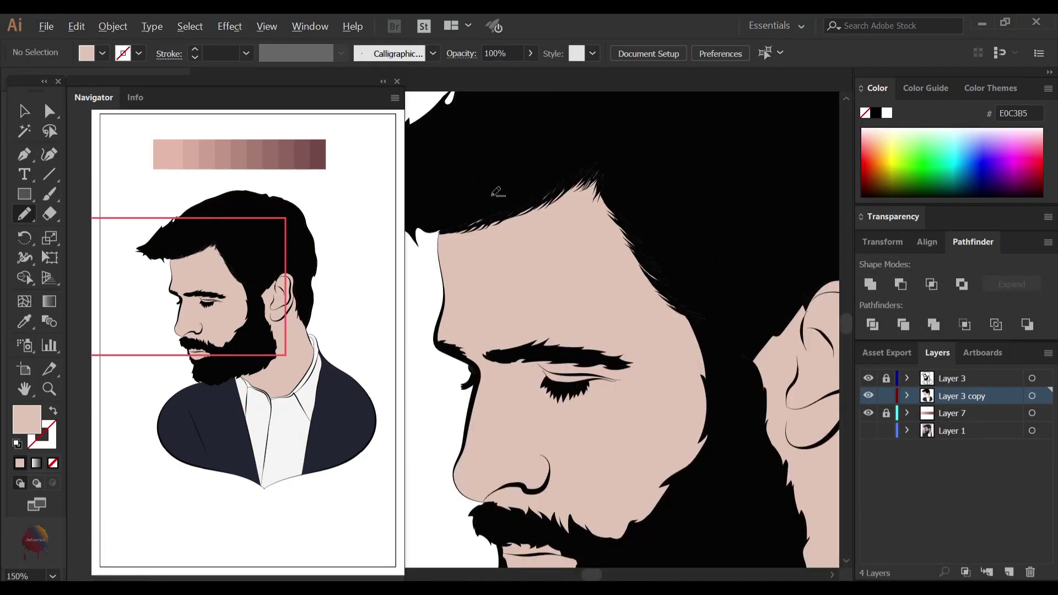
scroll(496, 191, up, 2)
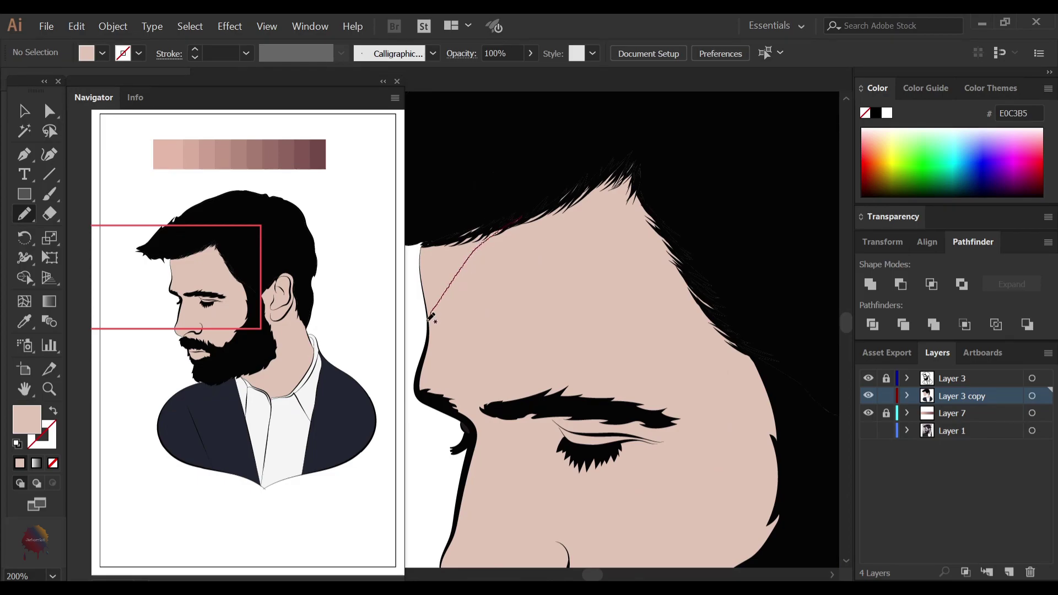
scroll(524, 219, down, 3)
key(i)
click(708, 158)
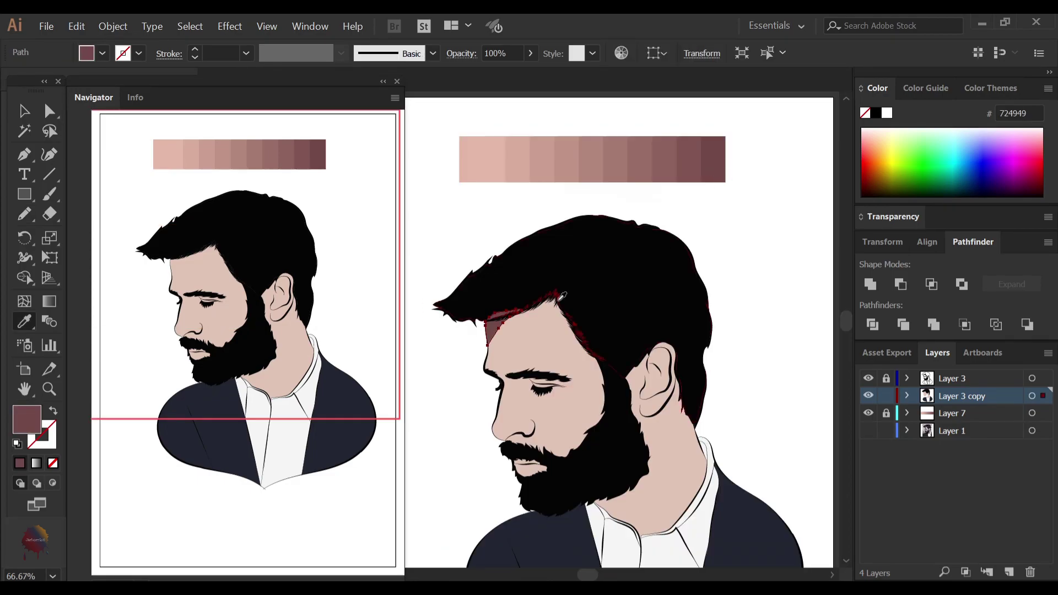
Trace a forehead shadow from hairline to brow and colour it 7F5553
scroll(571, 305, up, 2)
key(n)
scroll(571, 305, up, 1)
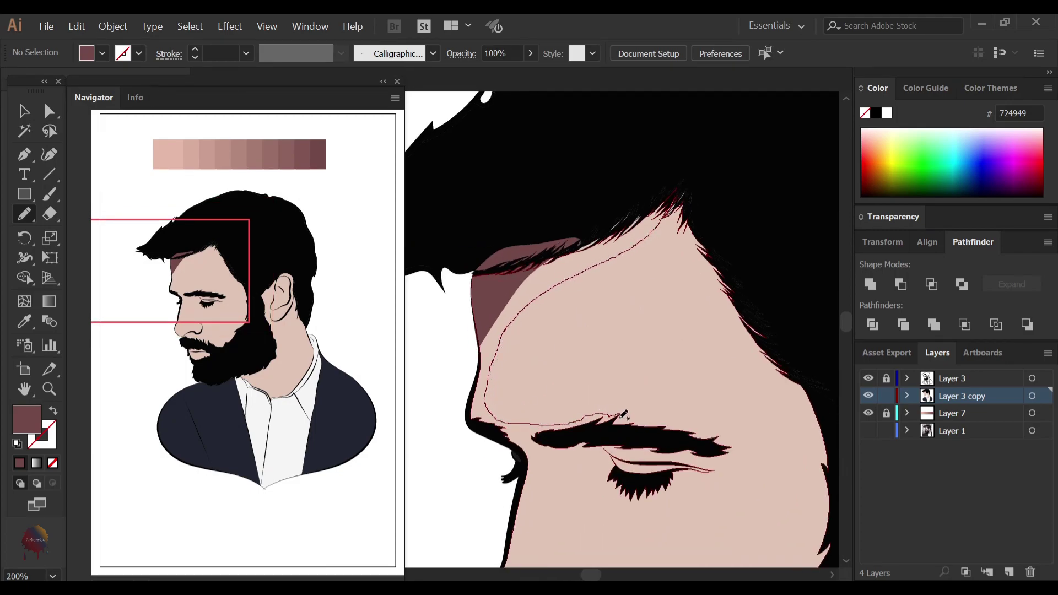
mouse_move(689, 425)
mouse_down()
mouse_move(625, 416)
mouse_move(660, 440)
mouse_up()
scroll(667, 401, down, 1)
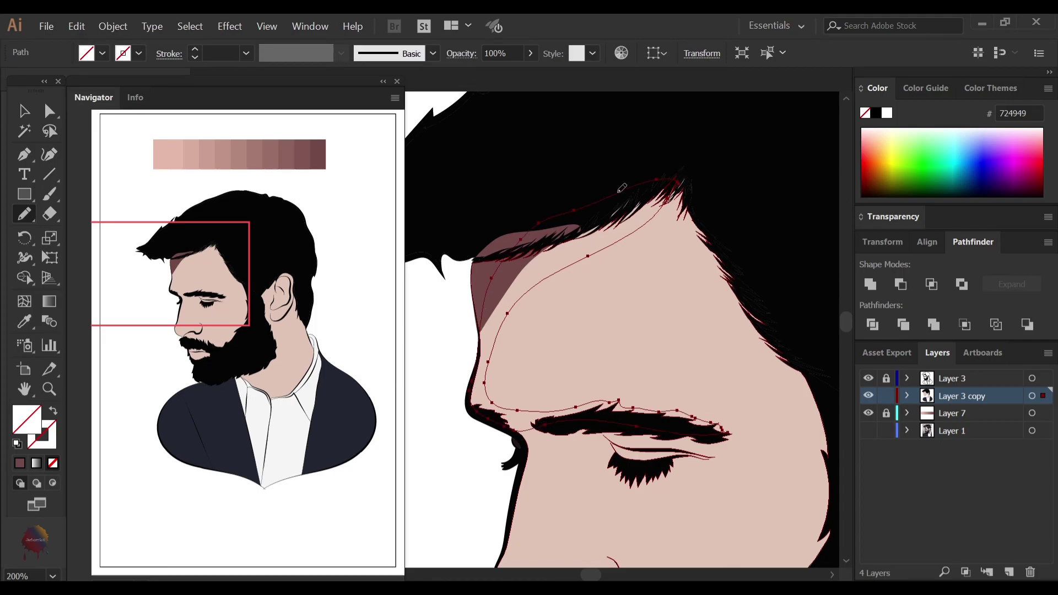
key(i)
scroll(783, 126, down, 5)
click(783, 126)
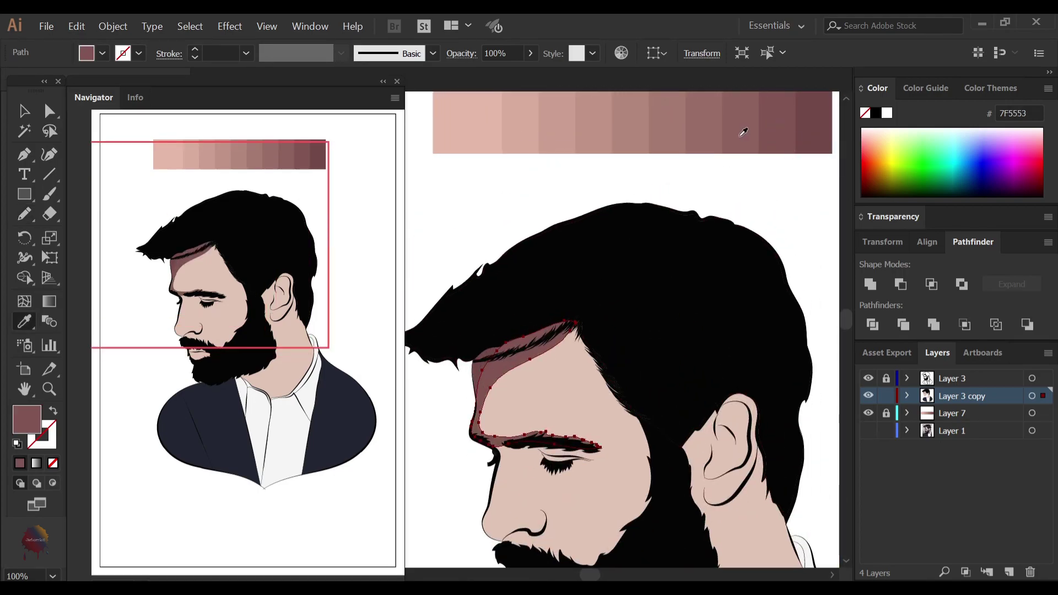
key(ctrl+shift+a)
key(v)
scroll(716, 402, up, 2)
Redraw the upper edge of the existing forehead shadow with the Pencil
click(906, 395)
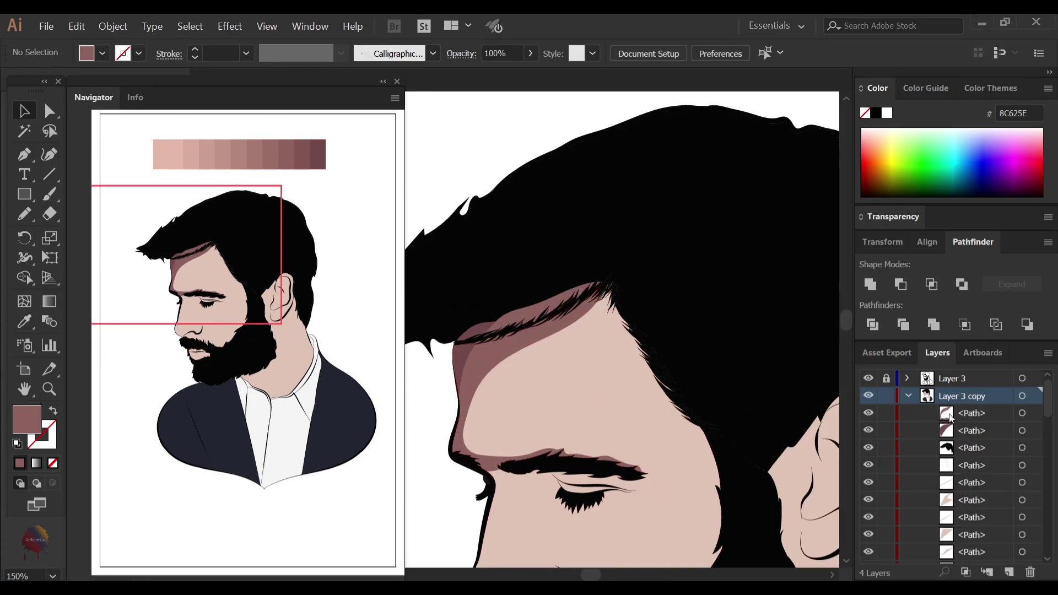
click(946, 436)
key(ctrl+shift+a)
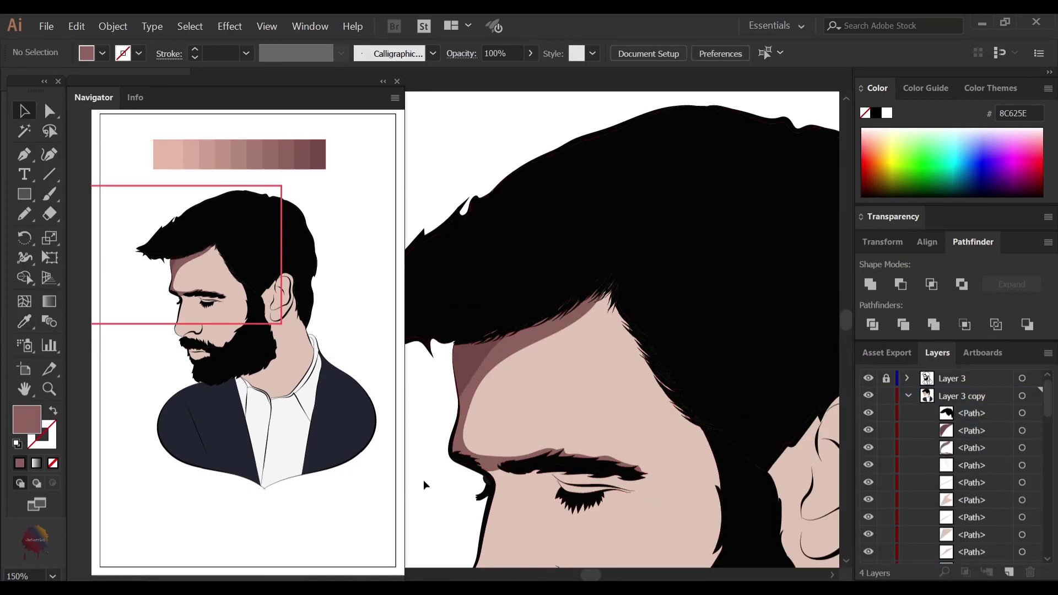
scroll(522, 368, down, 1)
key(n)
scroll(532, 346, down, 1)
ctrl+click(600, 274)
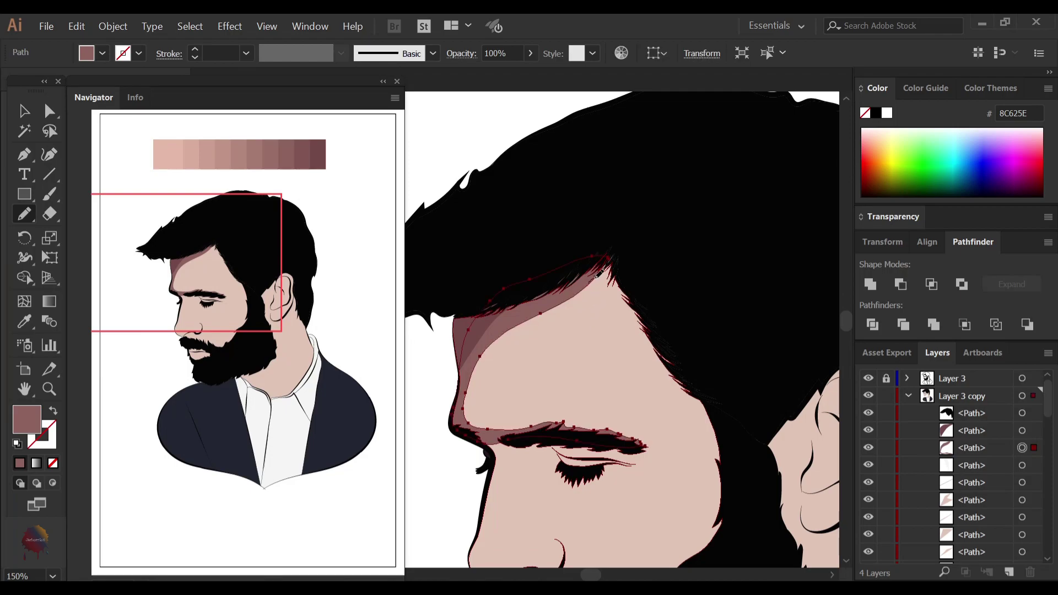
drag(644, 267, 602, 252)
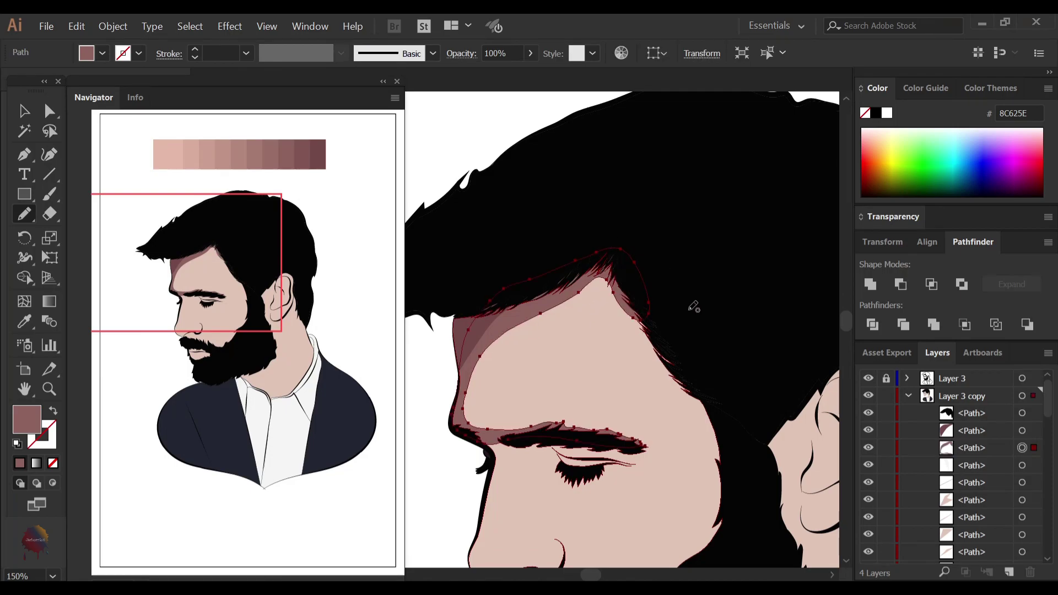
key(ctrl+shift+a)
scroll(597, 272, down, 2)
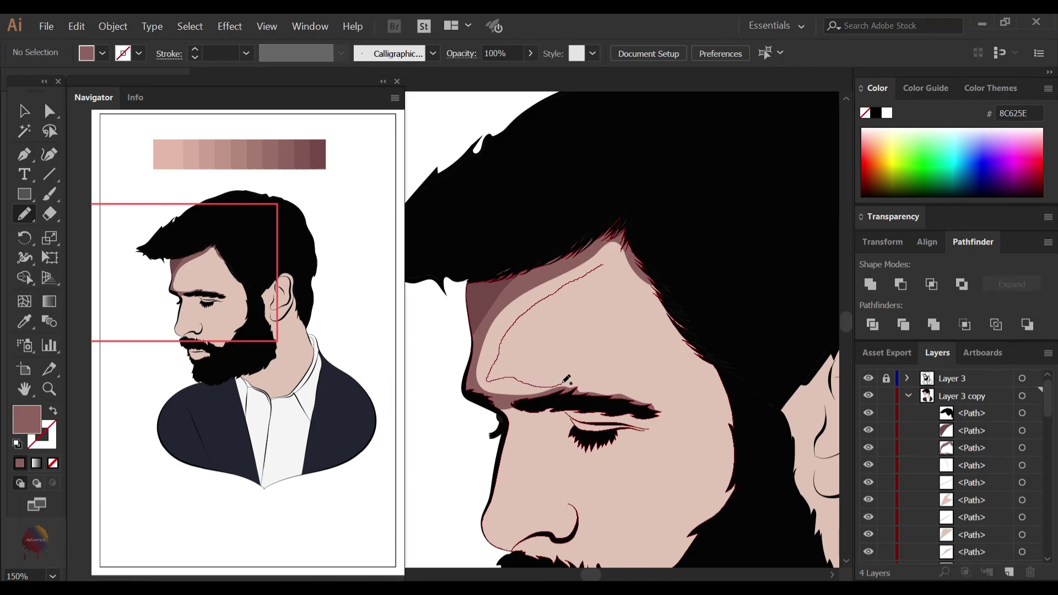
Colour the new forehead shadow A57A72 and send it backward twice
ctrl+click(632, 396)
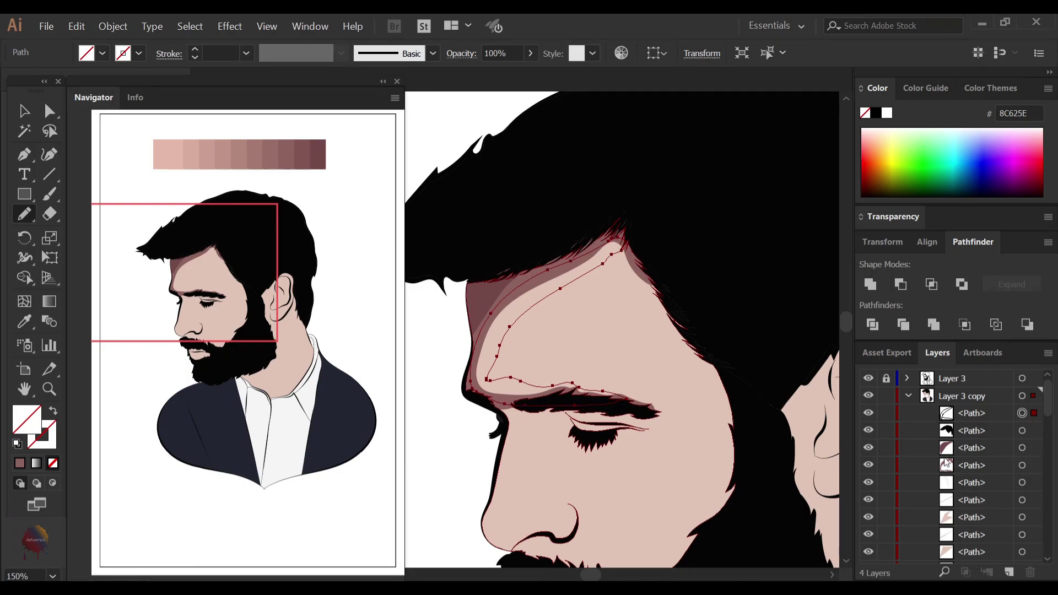
key(i)
scroll(568, 310, down, 3)
click(660, 158)
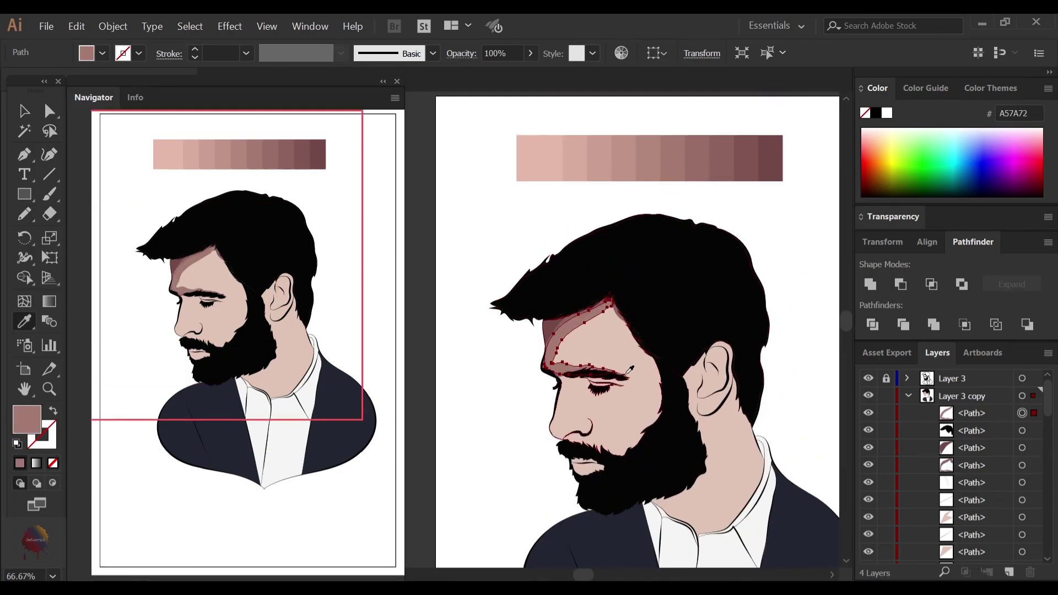
scroll(568, 310, up, 3)
key(ctrl+bracketleft)
key(ctrl+bracketleft)
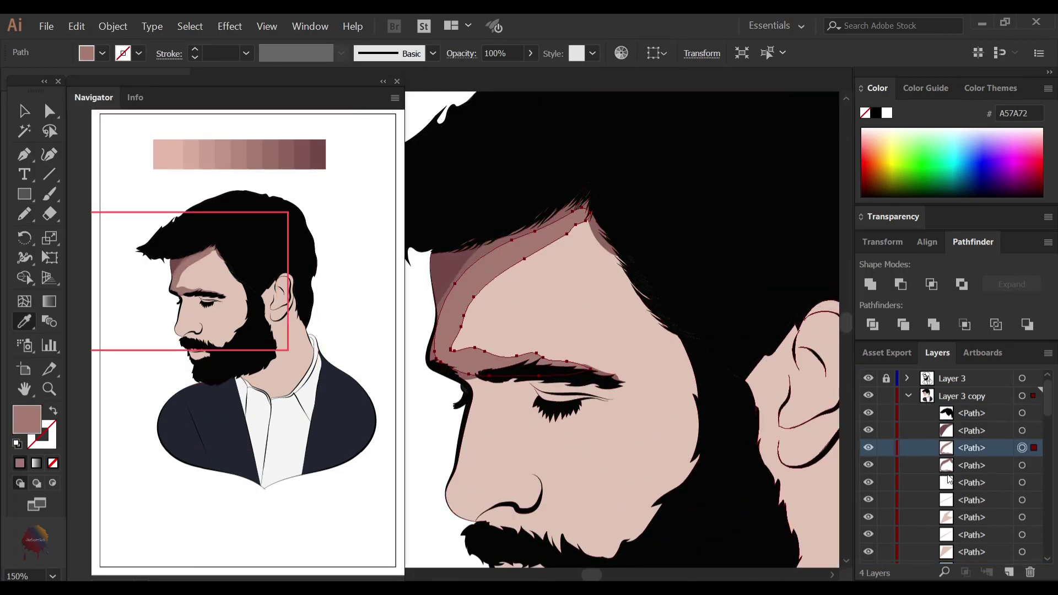
key(ctrl+bracketleft)
Deselect the shadow and select the whole face shape
ctrl+click(424, 437)
scroll(484, 275, down, 2)
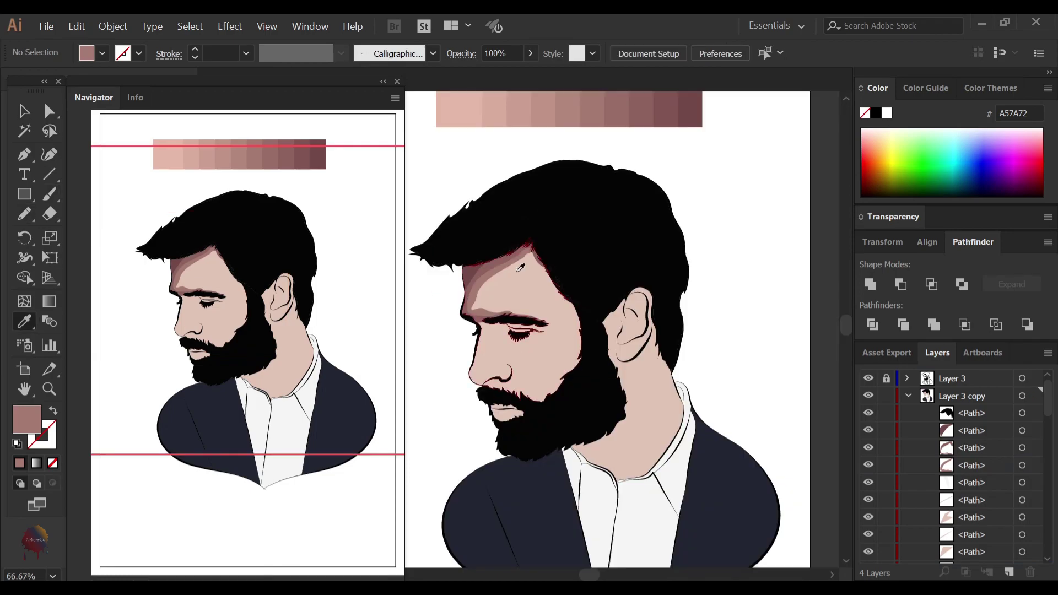
ctrl+click(535, 291)
scroll(606, 221, up, 2)
Recolour the face with the BF9387 swatch
click(564, 159)
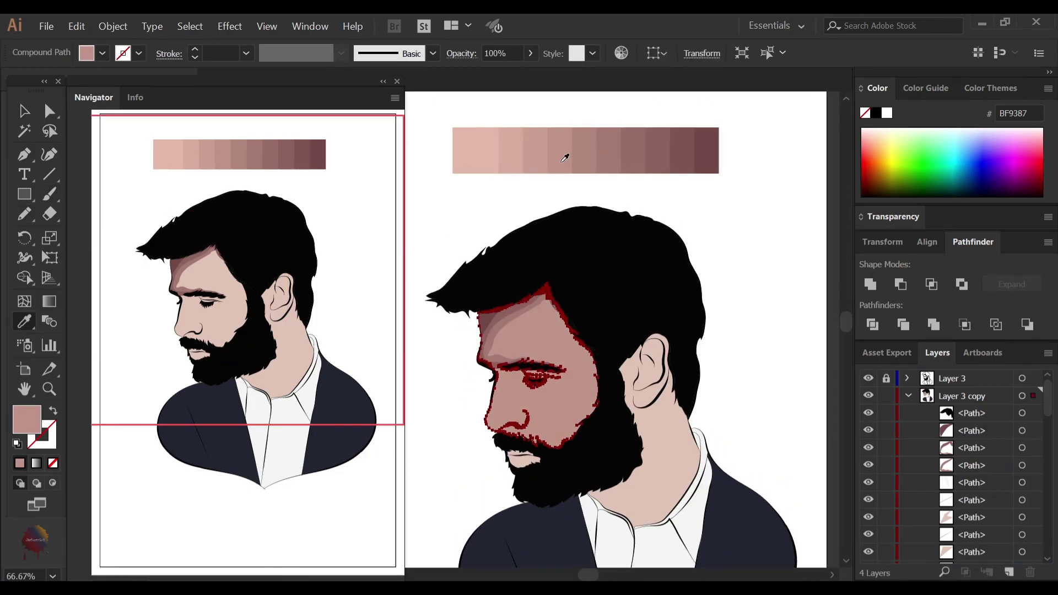
key(ctrl+shift+a)
scroll(485, 250, up, 2)
scroll(496, 237, up, 1)
key(n)
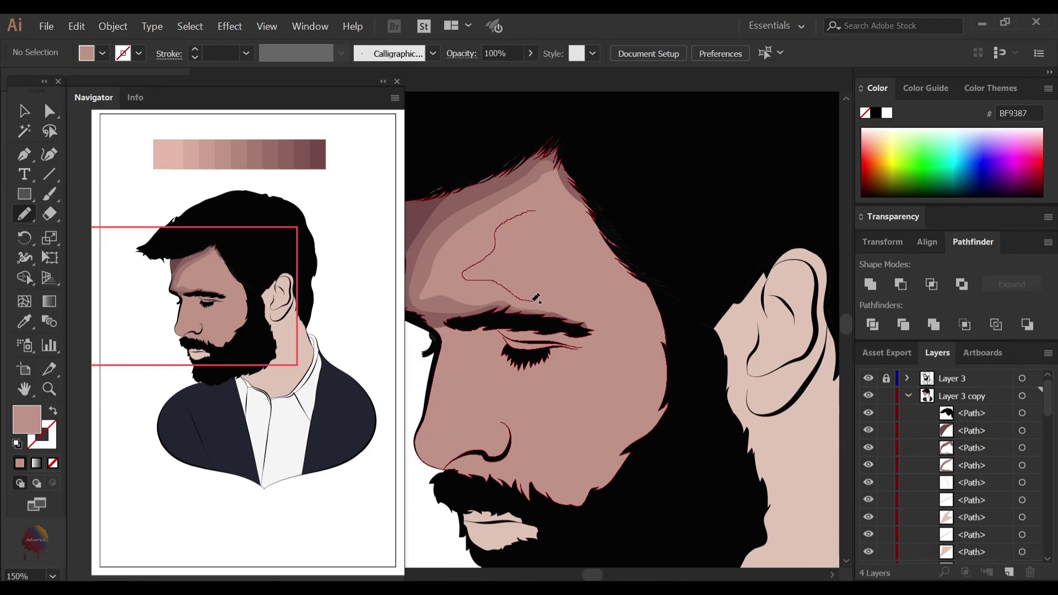
Outline a forehead shape from brow to cheek and fill it from the skin swatch strip
drag(536, 297, 538, 308)
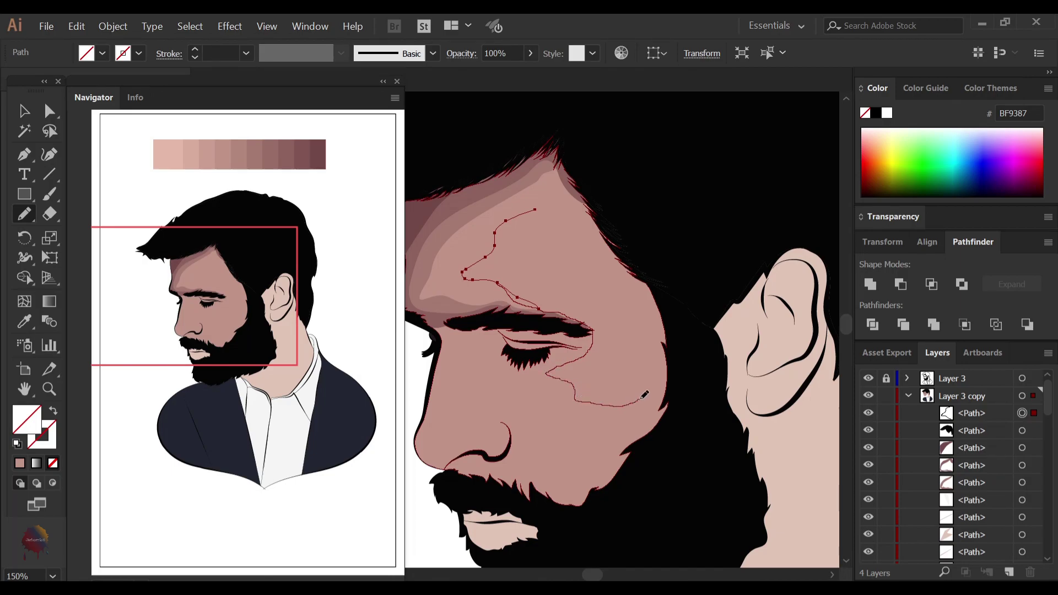
drag(644, 395, 640, 397)
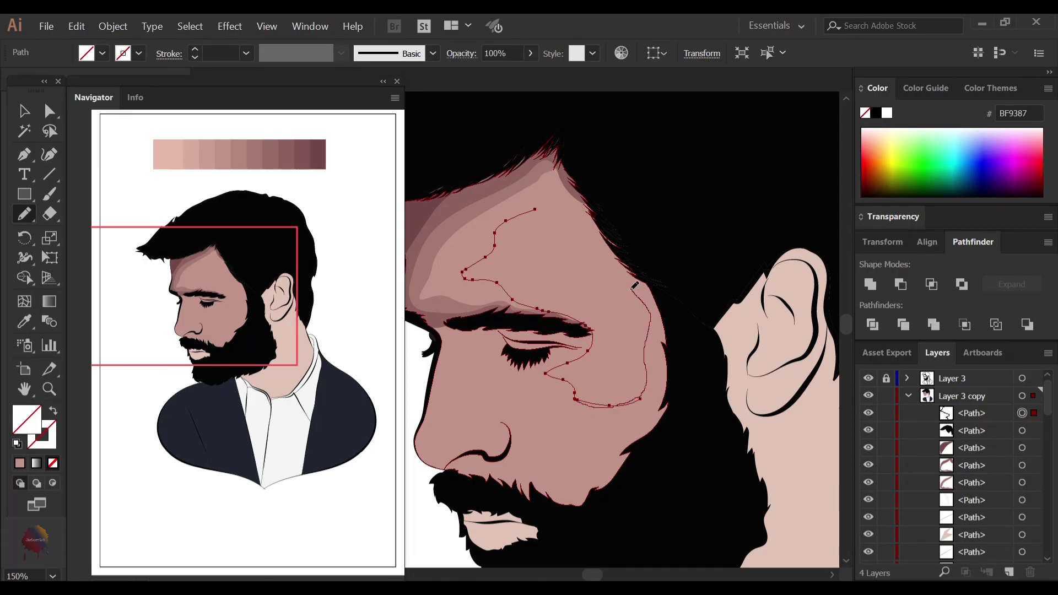
drag(538, 205, 546, 208)
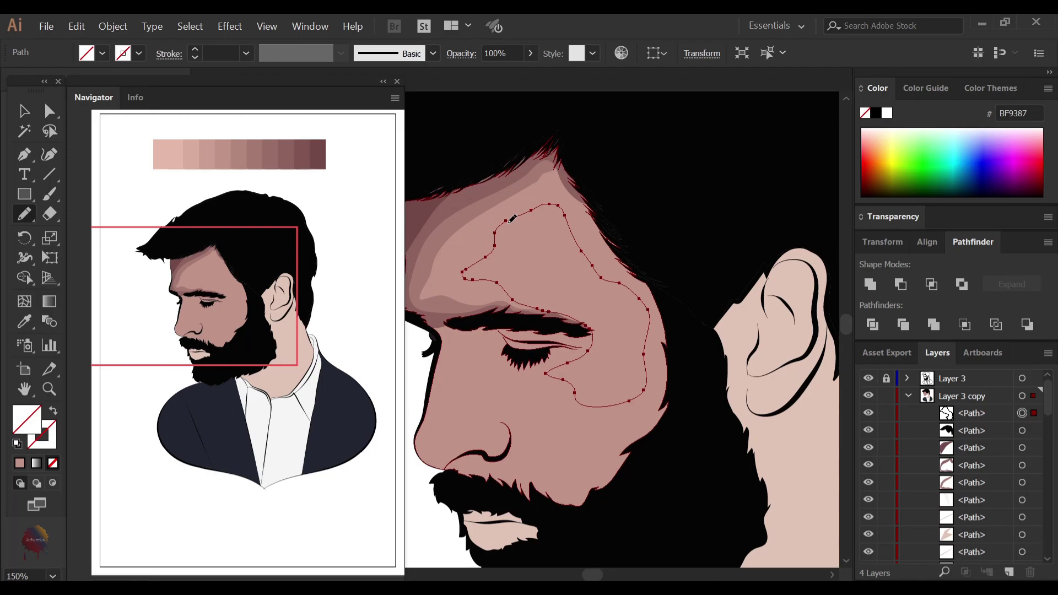
key(ctrl+minus)
key(i)
click(531, 142)
key(ctrl+shift+a)
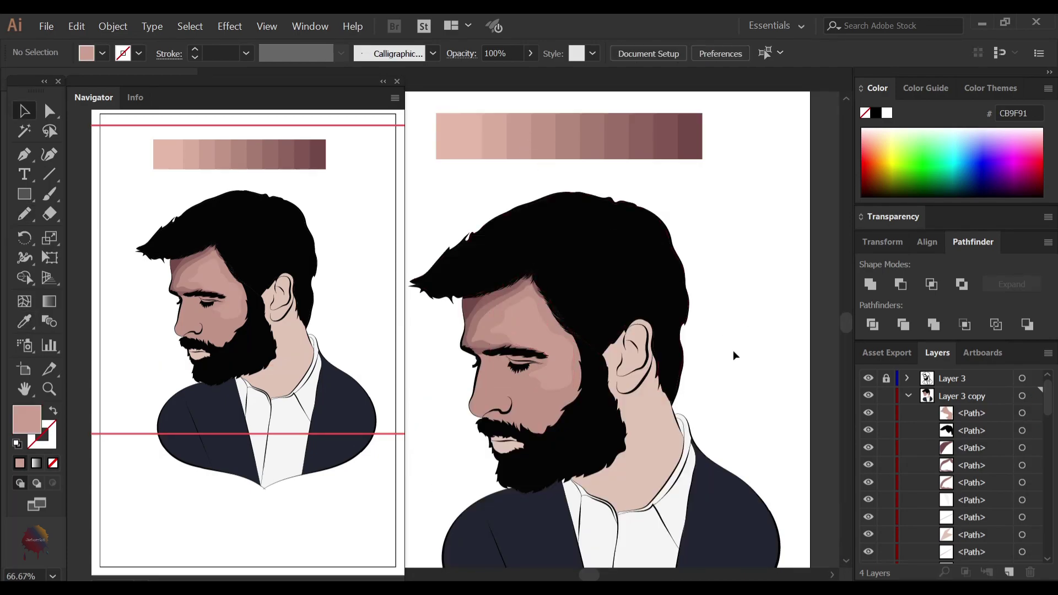
key(ctrl+plus)
Draw a forehead highlight above the eyebrow and give it the lighter E5B8A6 tone
drag(503, 242, 529, 245)
key(n)
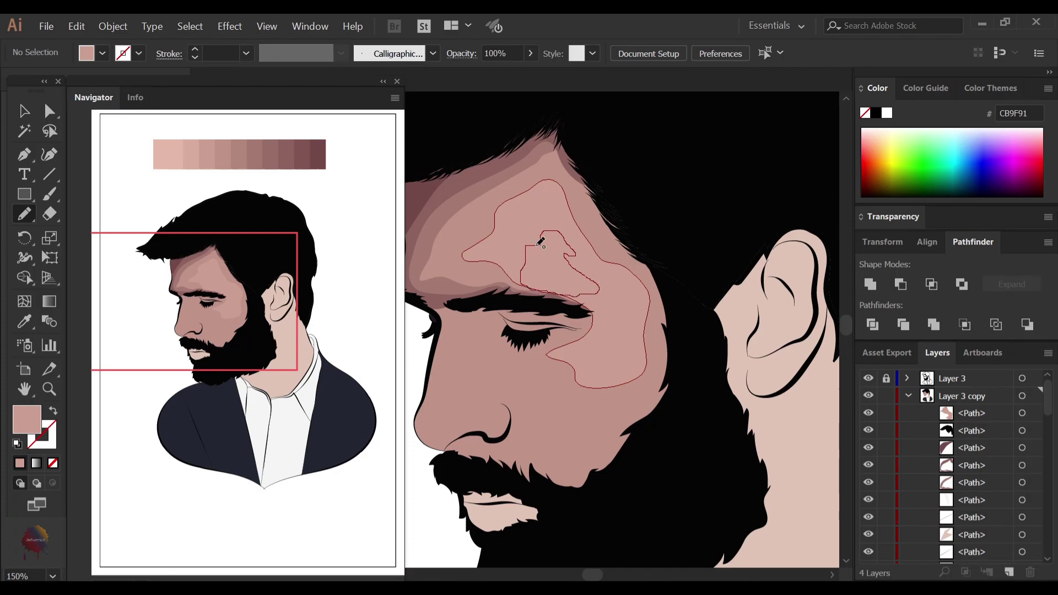
key(i)
key(ctrl+minus)
click(513, 208)
key(v)
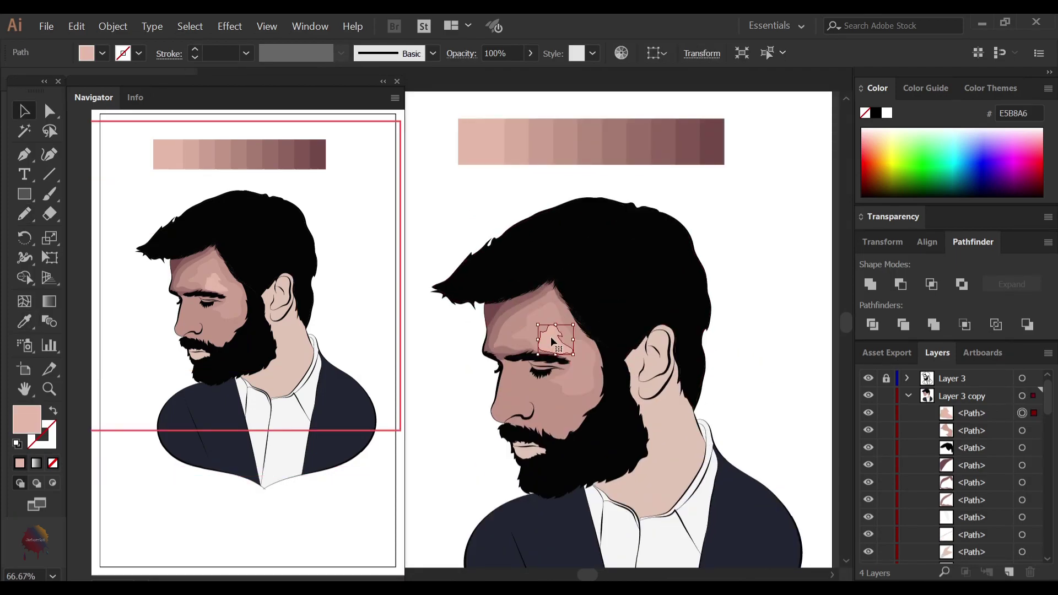
shift+click(552, 342)
key(ctrl+shift+a)
Draw a shadow shape along the eyebrow that closes under the eye
key(ctrl+plus)
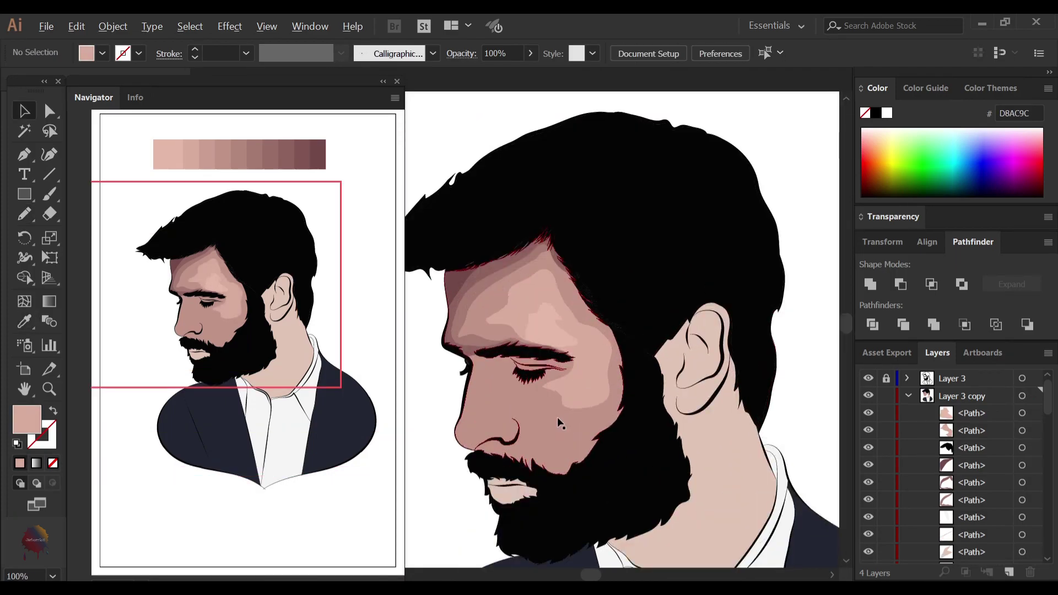
key(ctrl+plus)
key(i)
key(n)
key(ctrl+plus)
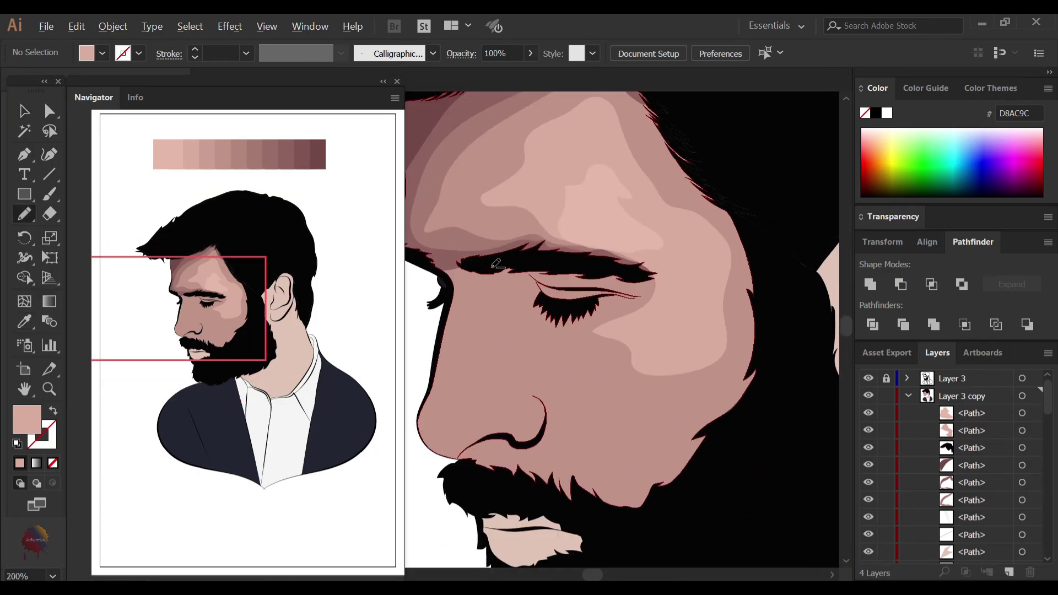
drag(496, 264, 636, 298)
drag(582, 322, 548, 330)
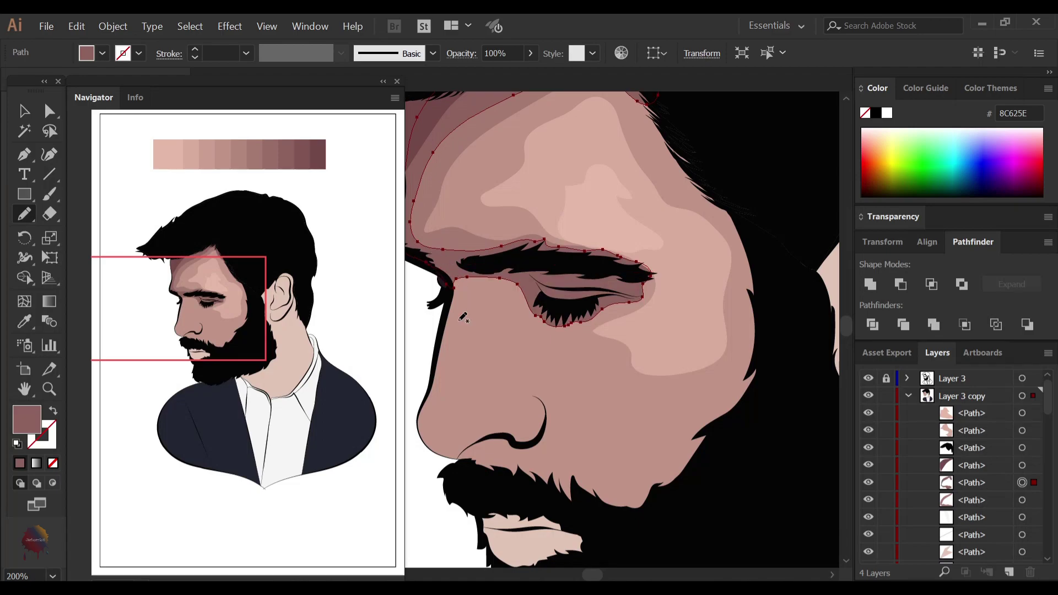
key(v)
key(ctrl+shift+a)
key(ctrl+plus)
Redraw the lower edge of the eyelid shadow
click(515, 311)
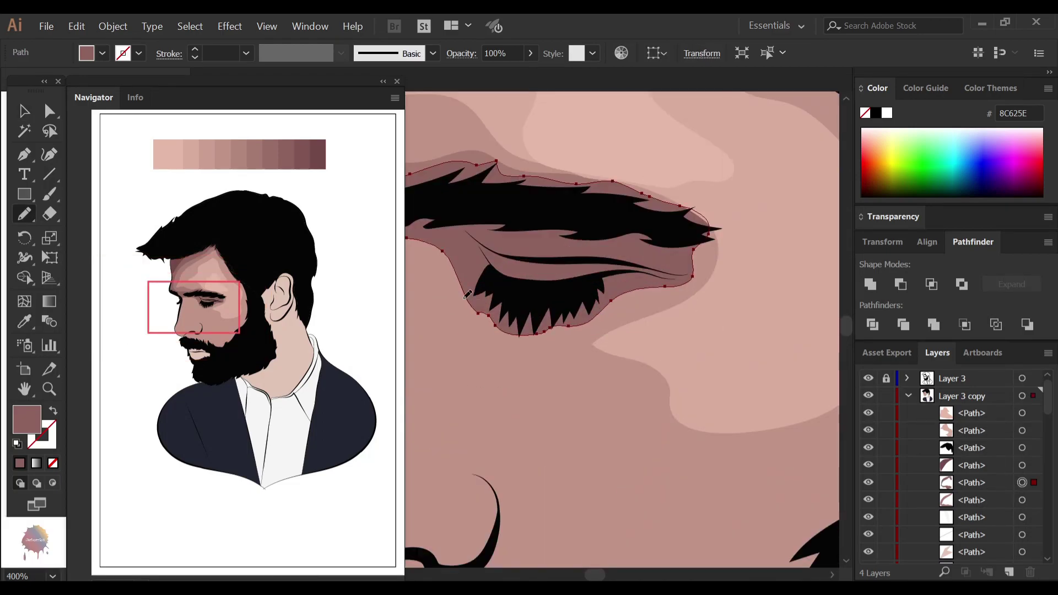
key(n)
drag(597, 318, 615, 293)
key(v)
key(ctrl+shift+a)
key(ctrl+minus)
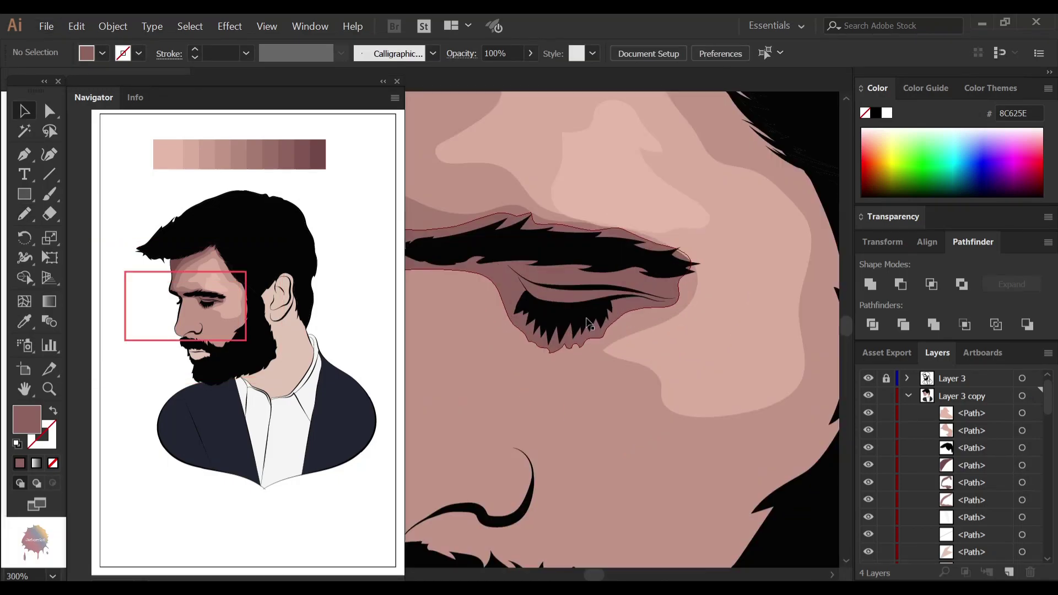
click(588, 324)
key(ctrl+1)
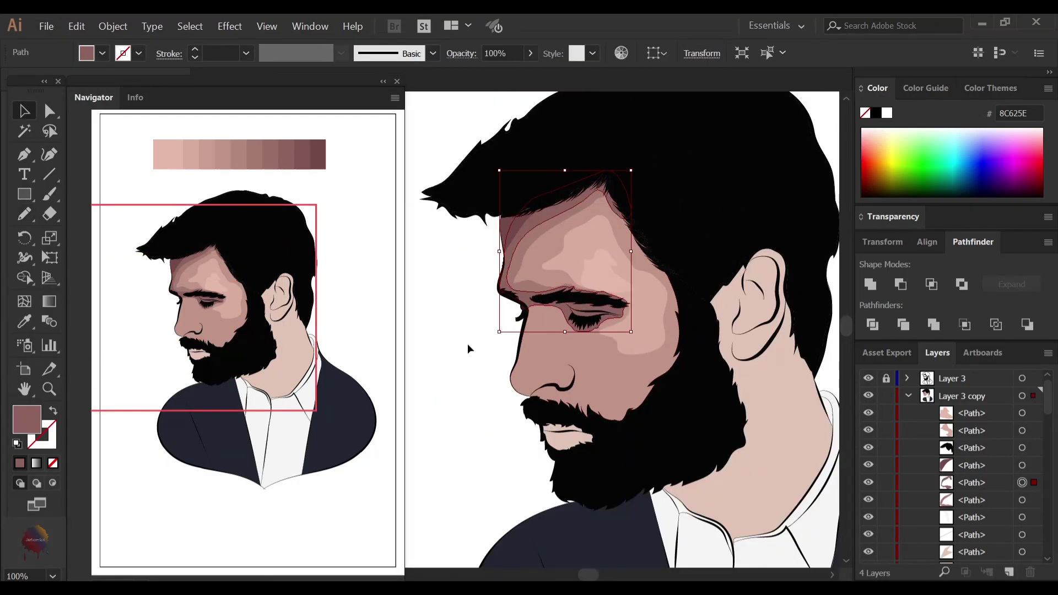
click(467, 348)
key(ctrl+plus)
key(ctrl+plus)
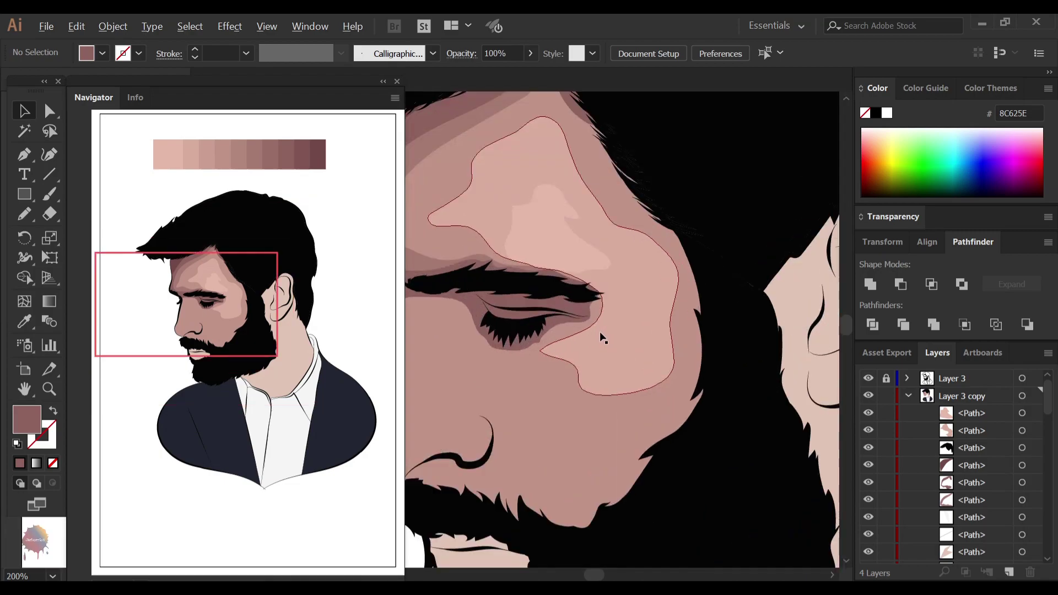
key(ctrl+plus)
Reshape the eye shading above and below the eye and draw an eyelid crease shape
click(540, 246)
key(n)
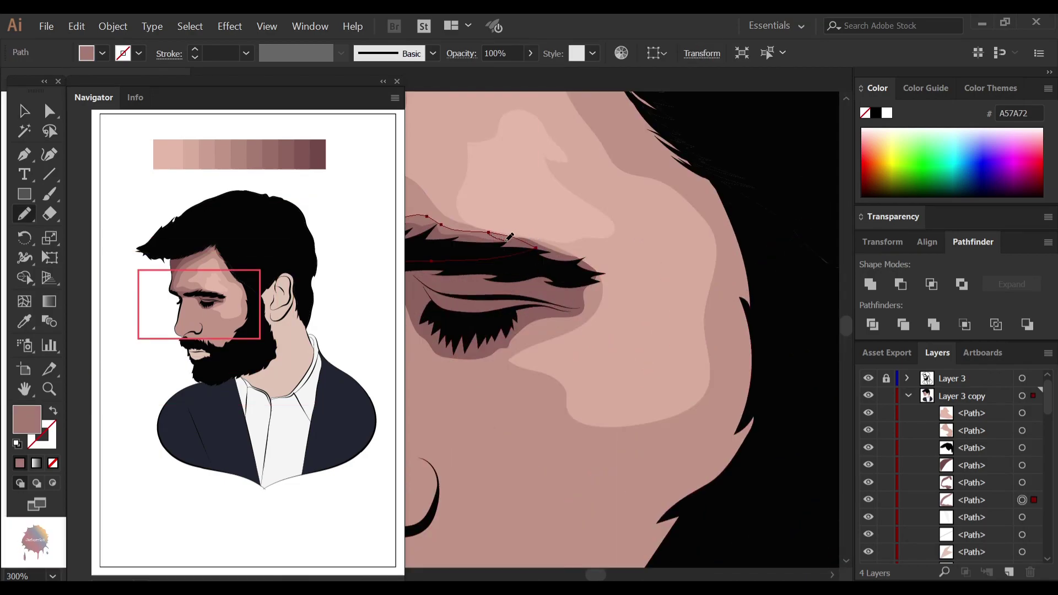
drag(523, 348, 519, 350)
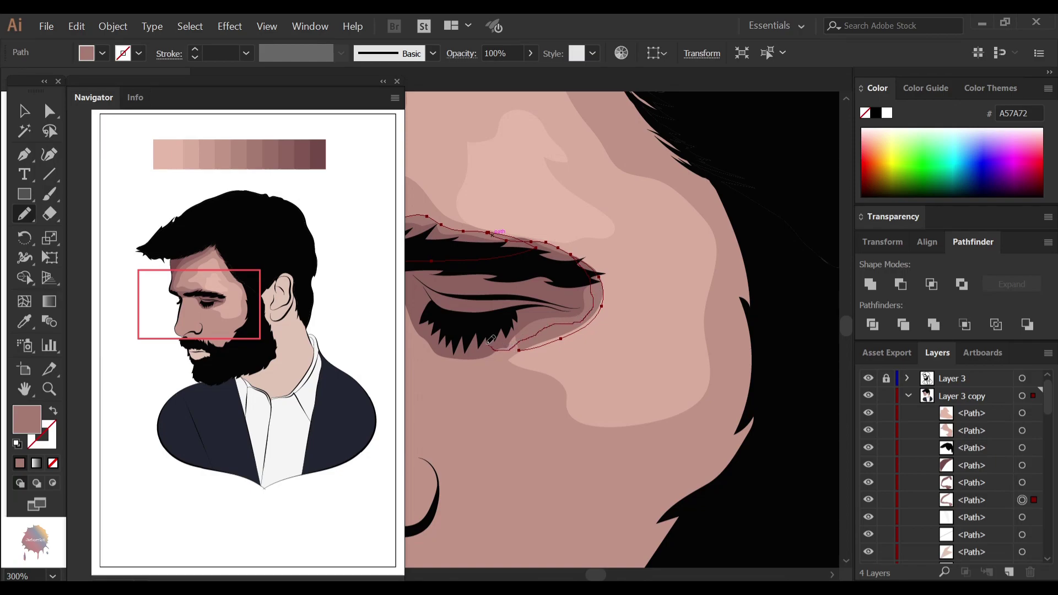
mouse_move(490, 339)
mouse_down()
mouse_move(653, 351)
mouse_move(606, 336)
mouse_up()
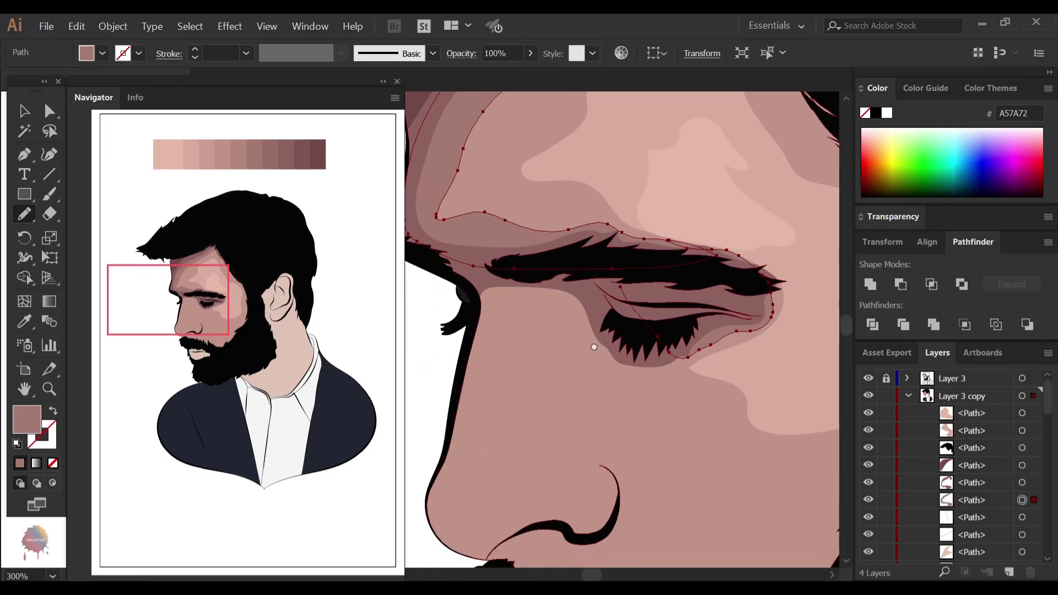
drag(638, 368, 575, 312)
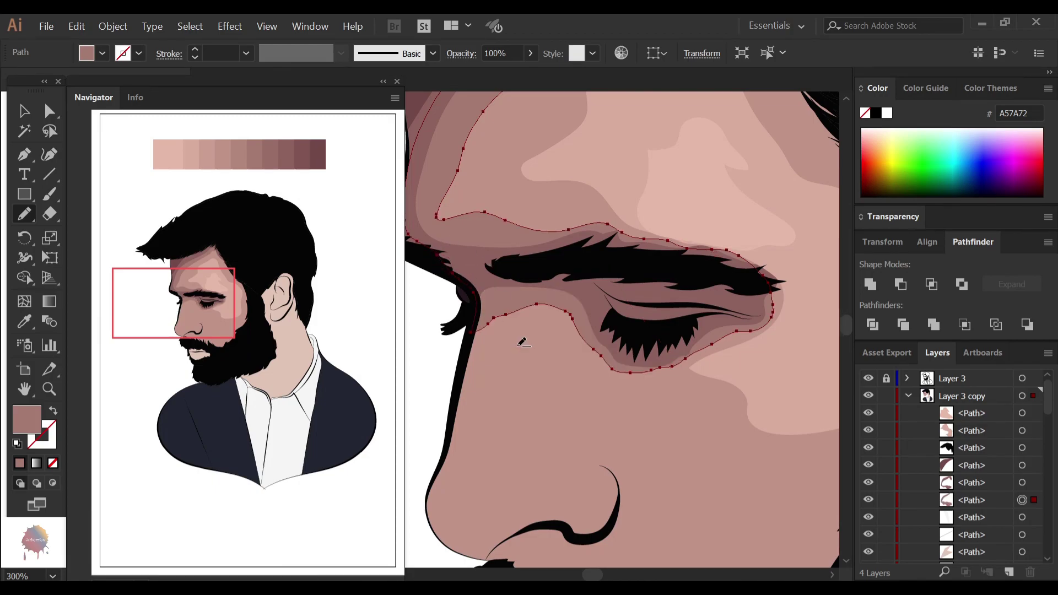
drag(610, 310, 521, 313)
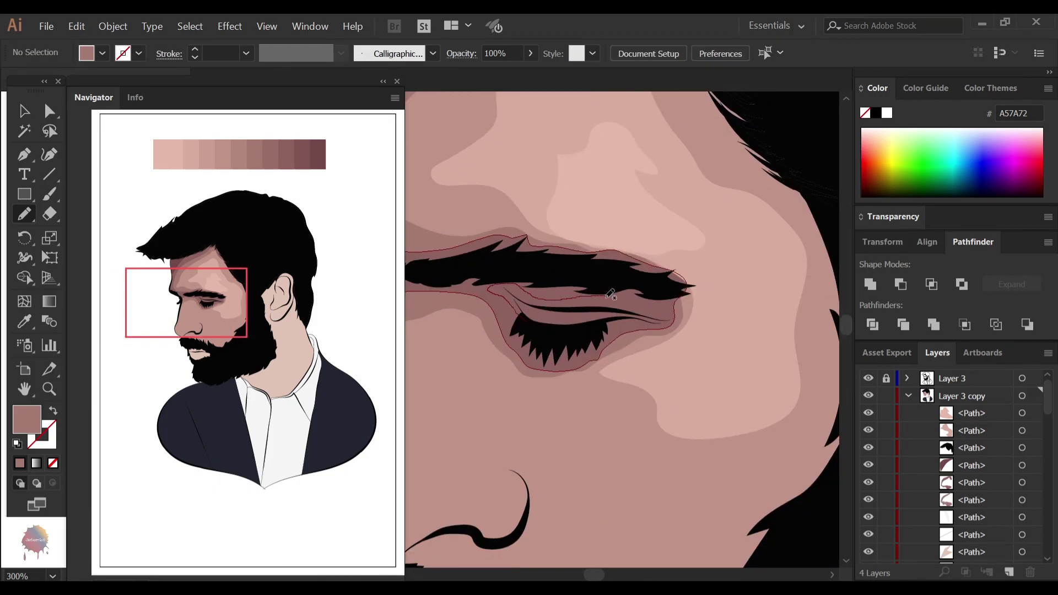
Fill the eyelid crease with deep brown 633B3B
key(i)
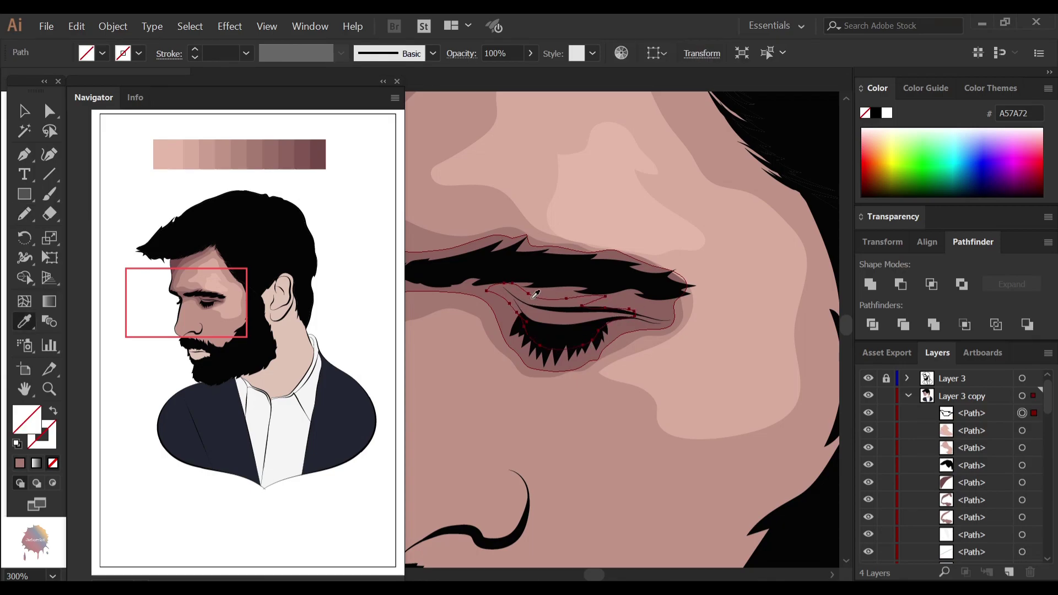
scroll(529, 331, down, 2)
scroll(540, 353, down, 2)
click(546, 358)
key(ctrl+1)
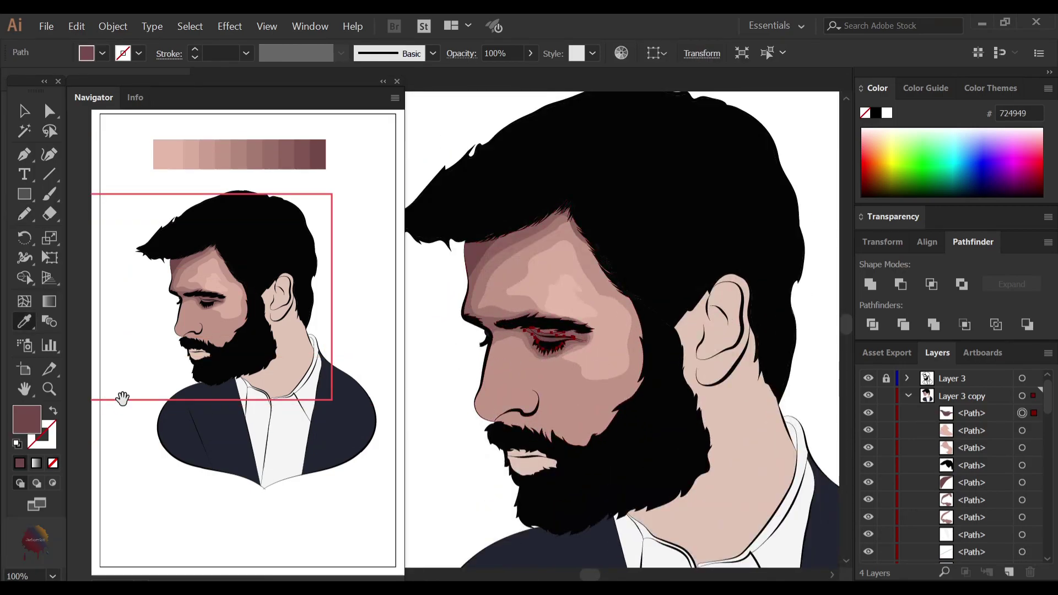
double_click(32, 429)
click(576, 349)
click(885, 226)
key(v)
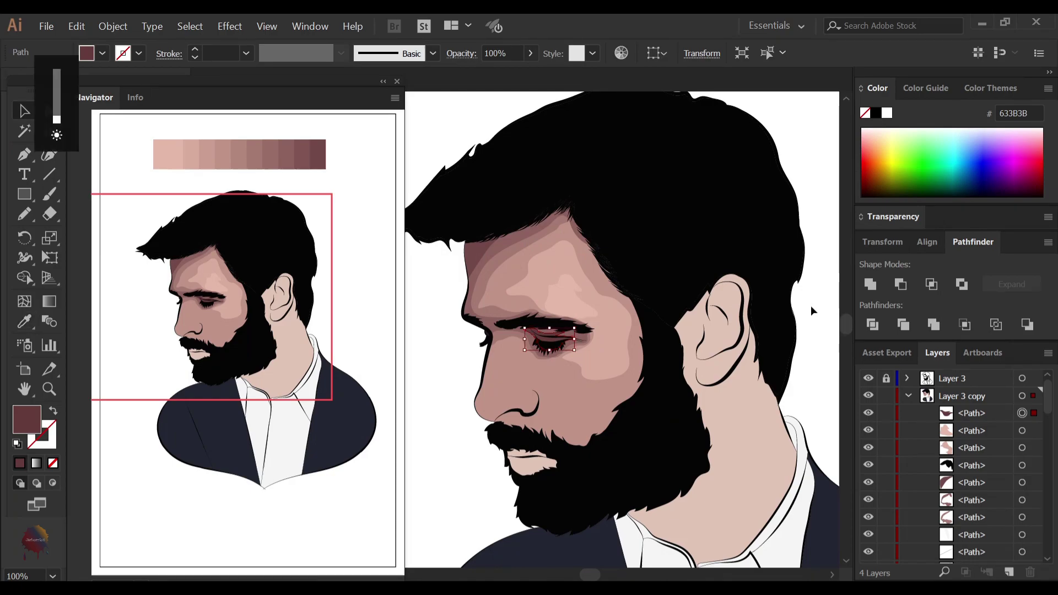
click(807, 307)
scroll(548, 339, up, 2)
scroll(539, 385, down, 3)
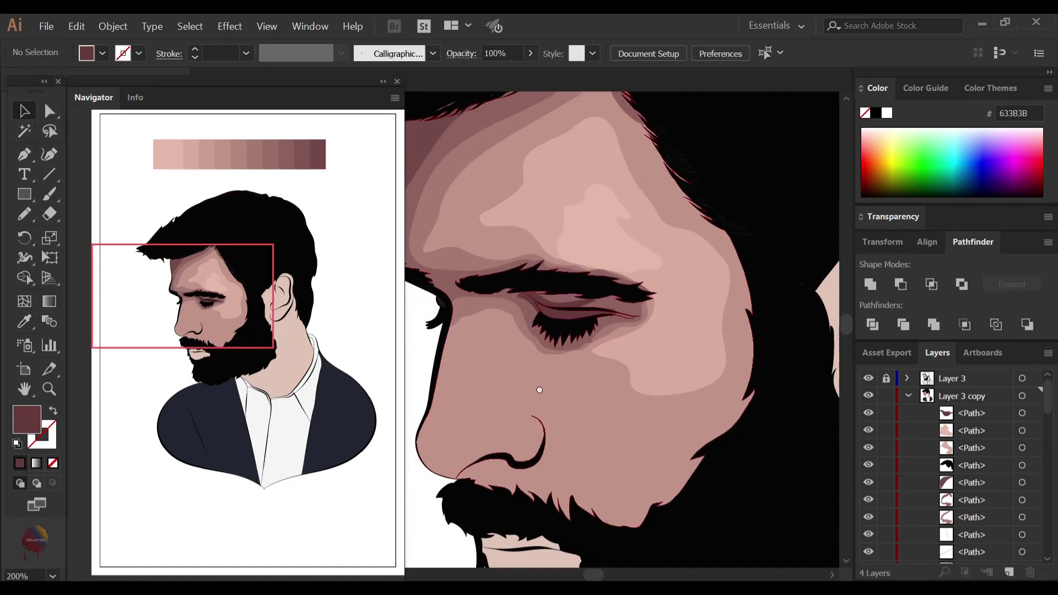
Draw shading down the nose side around the mustache and fill it A57A72
key(n)
scroll(479, 385, left, 3)
drag(488, 265, 470, 330)
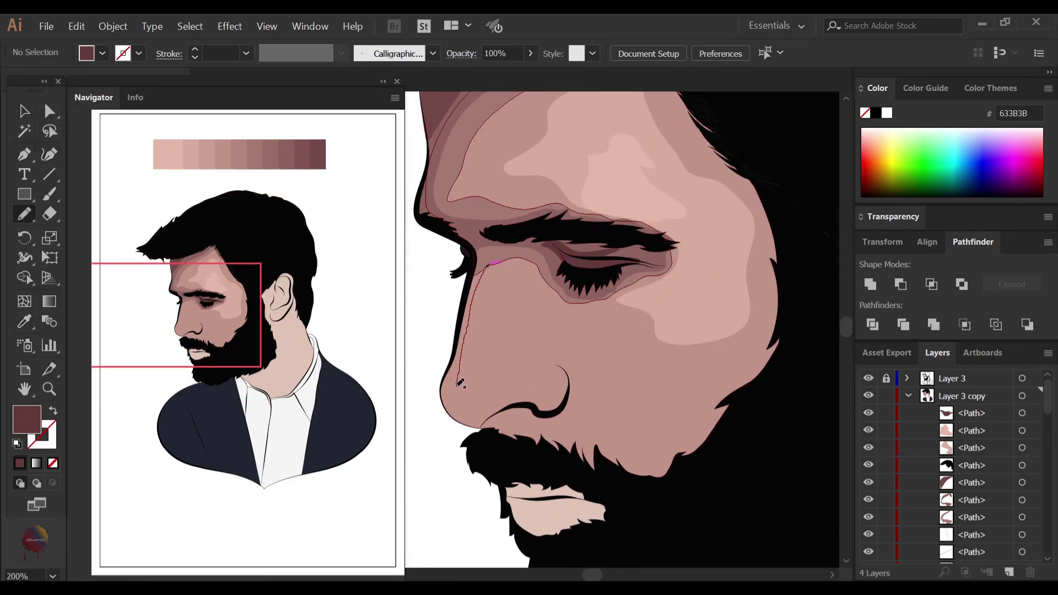
drag(510, 400, 528, 395)
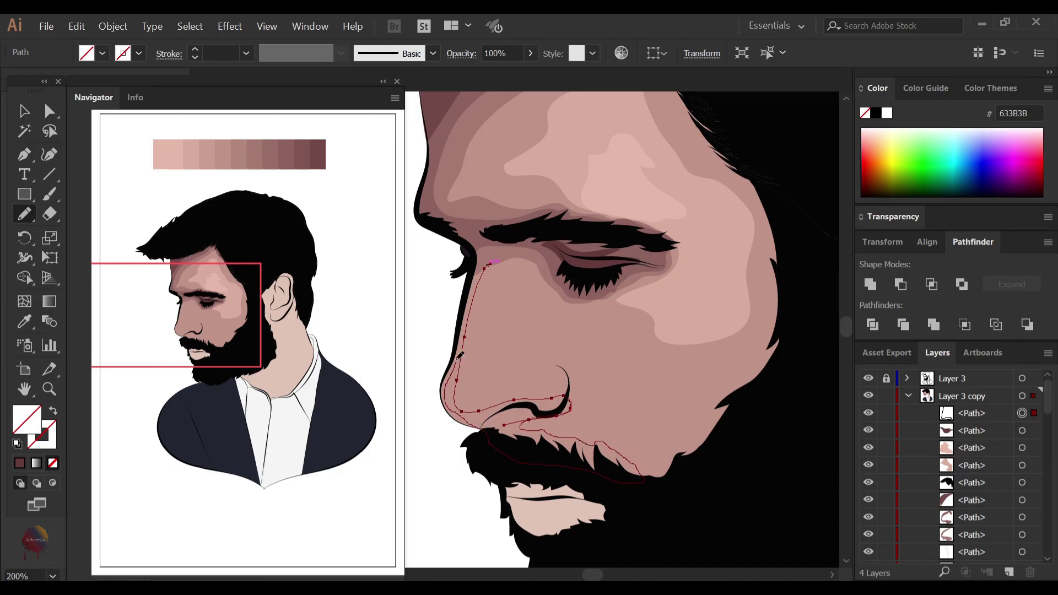
scroll(468, 396, up, 1)
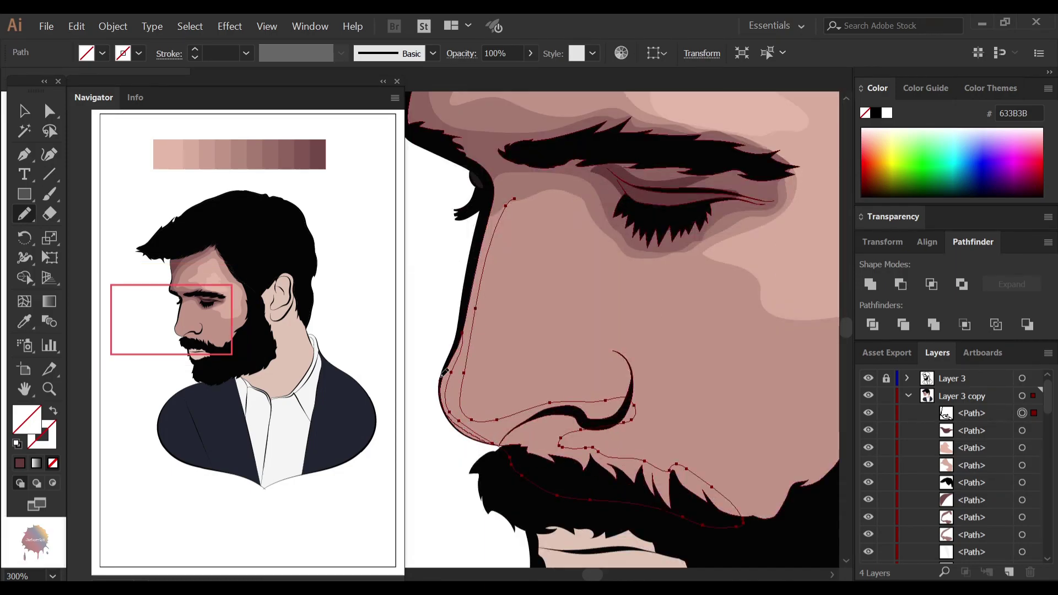
click(467, 433)
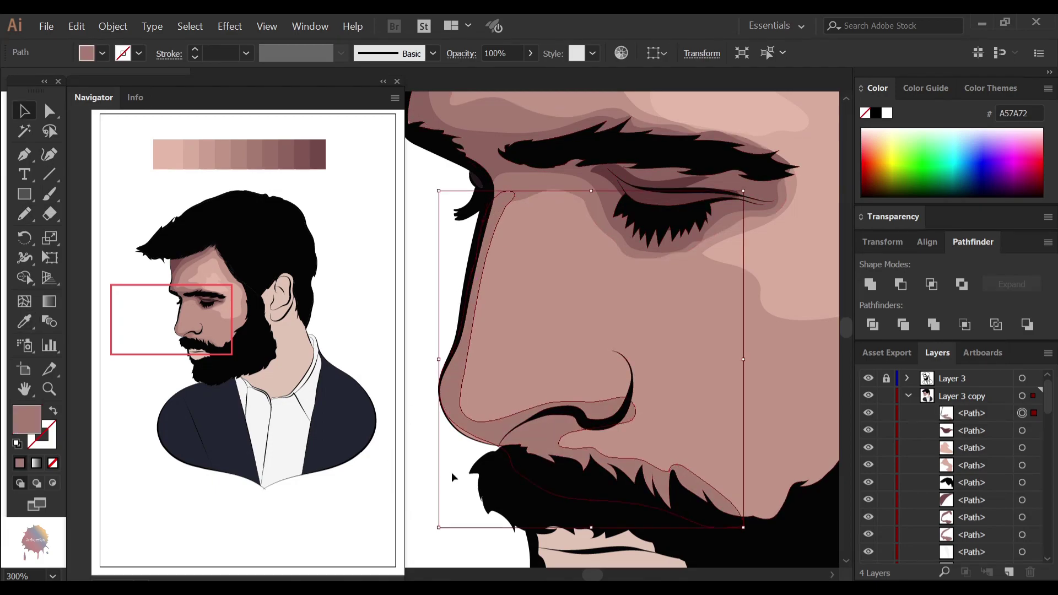
key(ctrl+shift+a)
scroll(467, 433, up, 1)
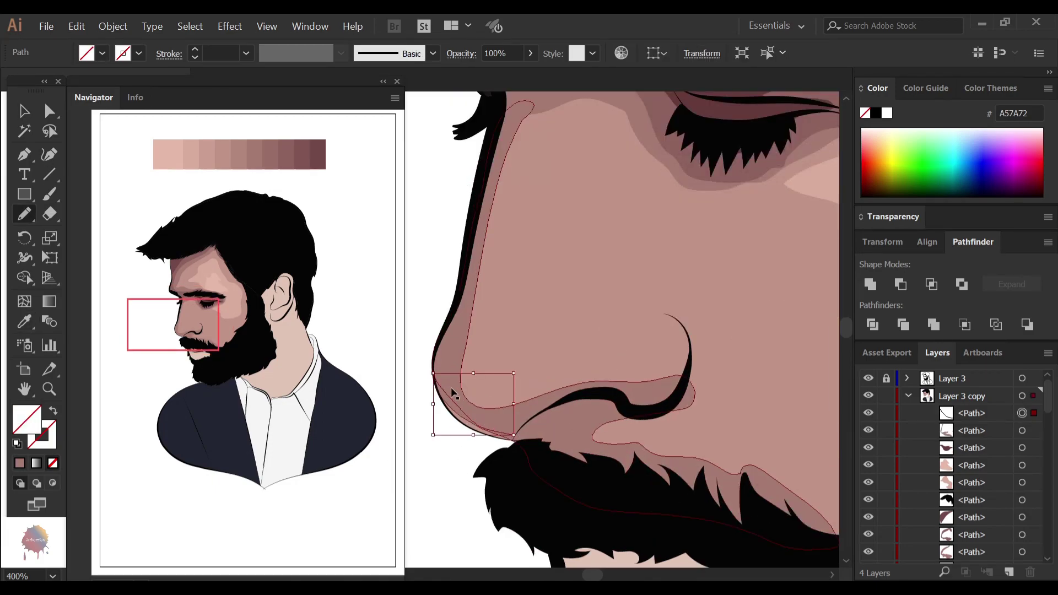
Sketch shading along the bottom of the nose and a crease under the eyelid
drag(462, 402, 489, 422)
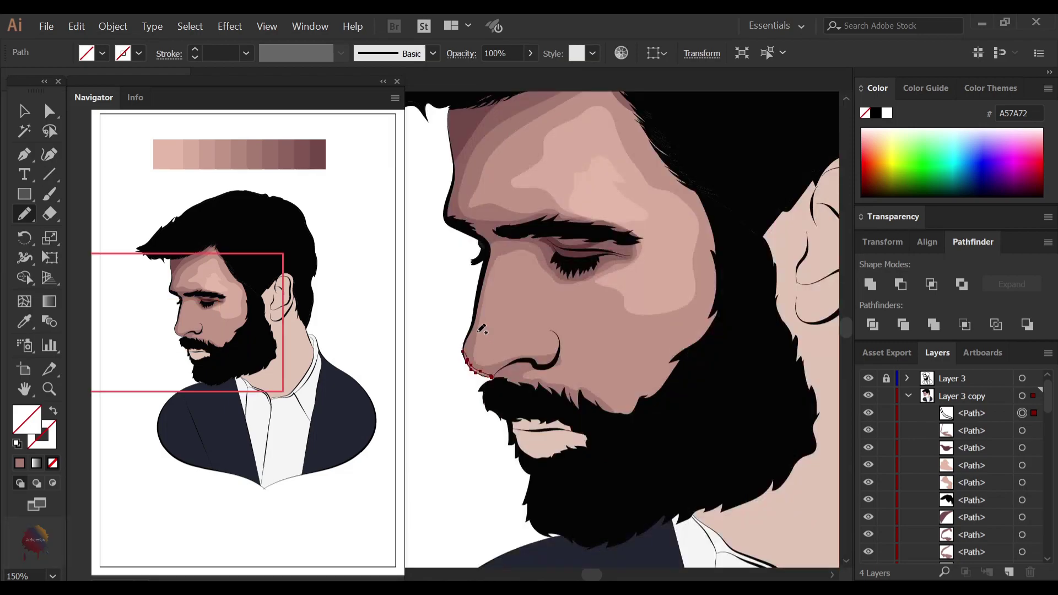
key(n)
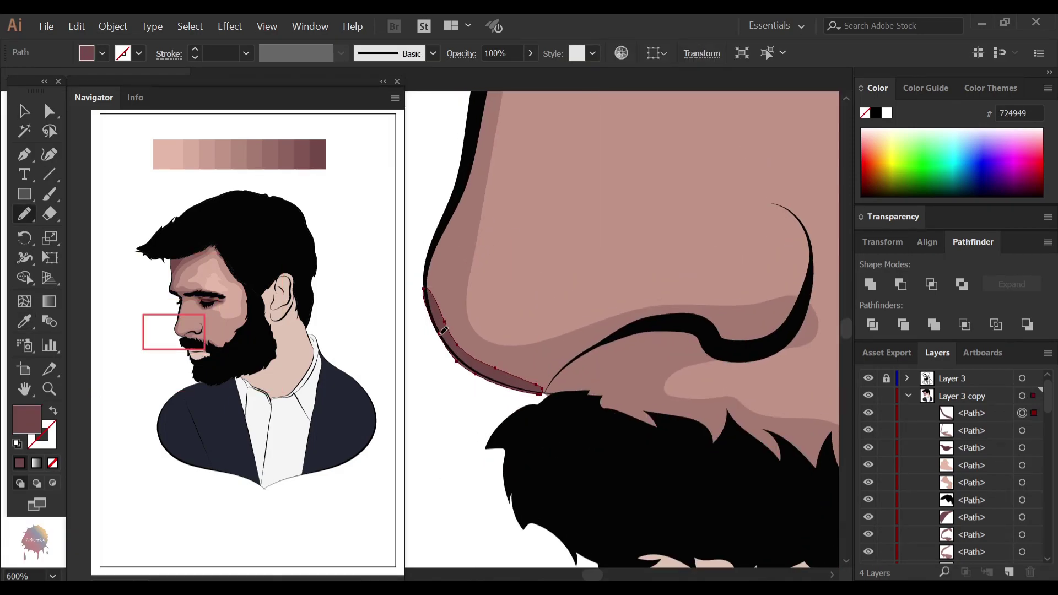
key(ctrl+shift+a)
key(v)
key(ctrl+0)
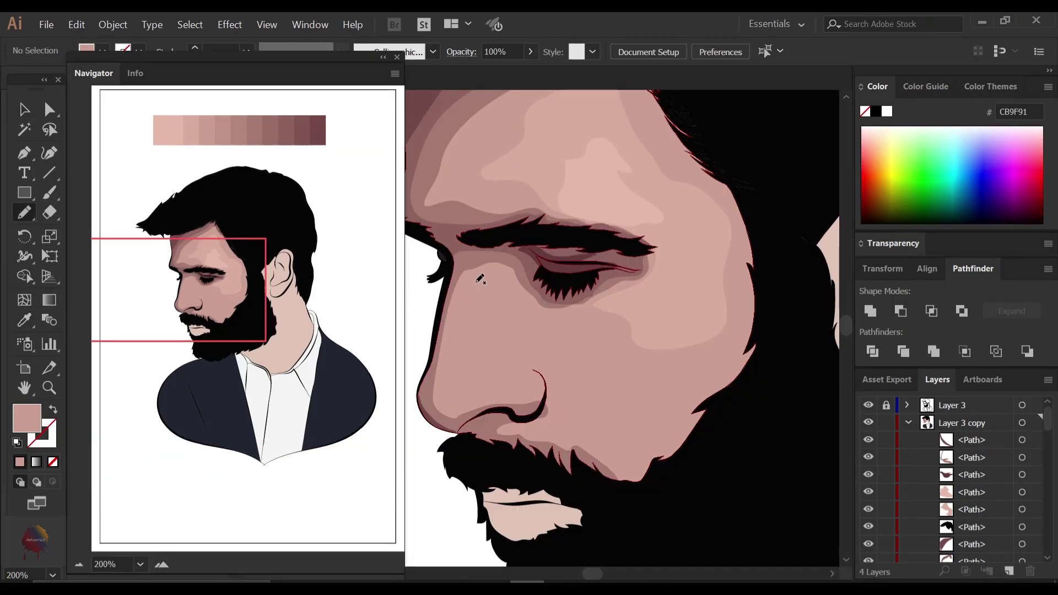
drag(464, 263, 450, 267)
scroll(441, 292, up, 1)
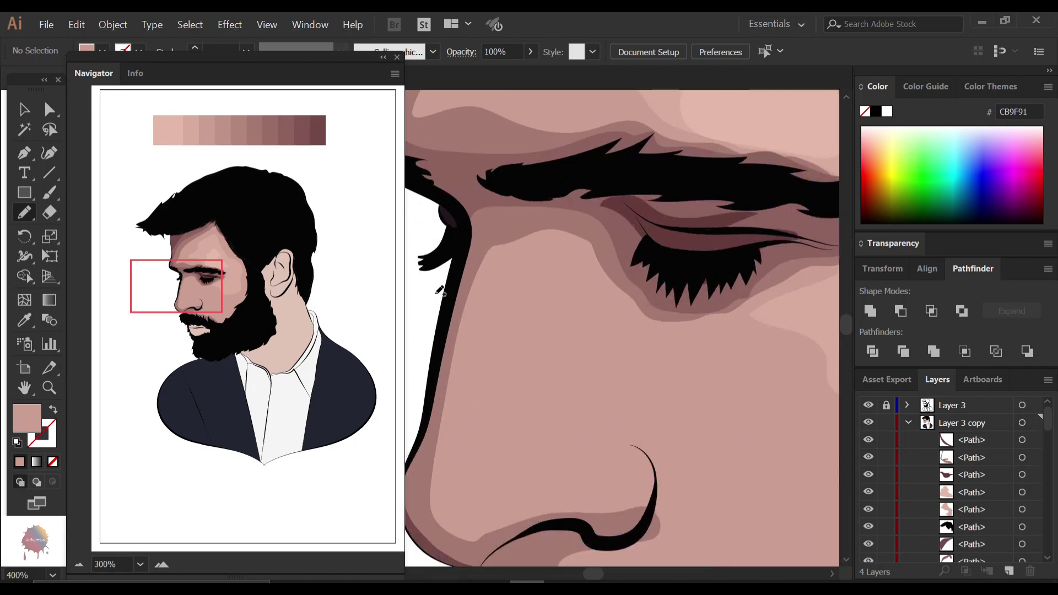
scroll(441, 292, up, 1)
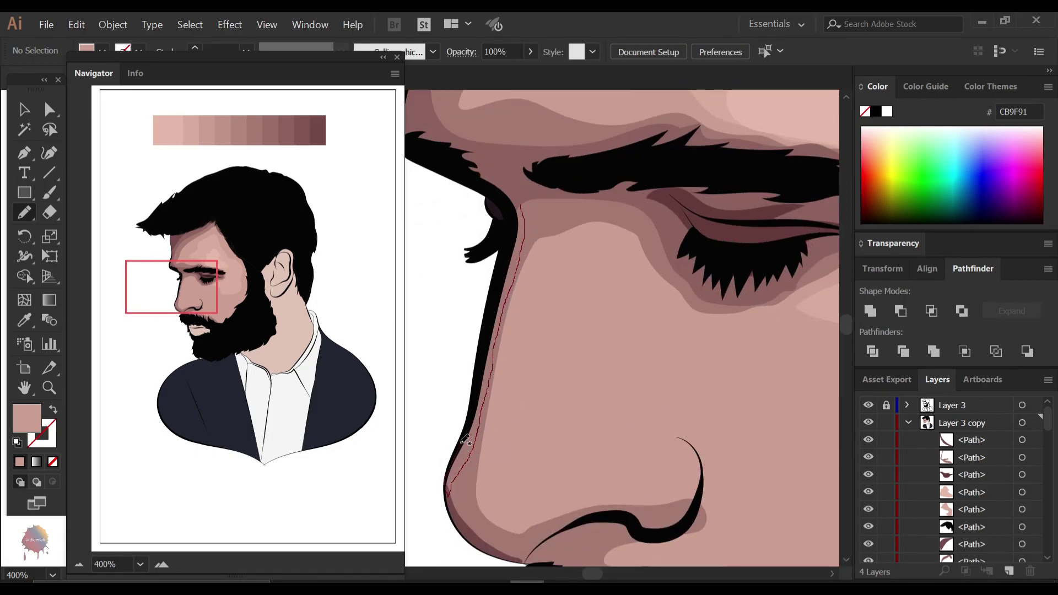
Trace an edge shape along the nose and select it for refinement
drag(464, 439, 502, 285)
drag(522, 196, 523, 199)
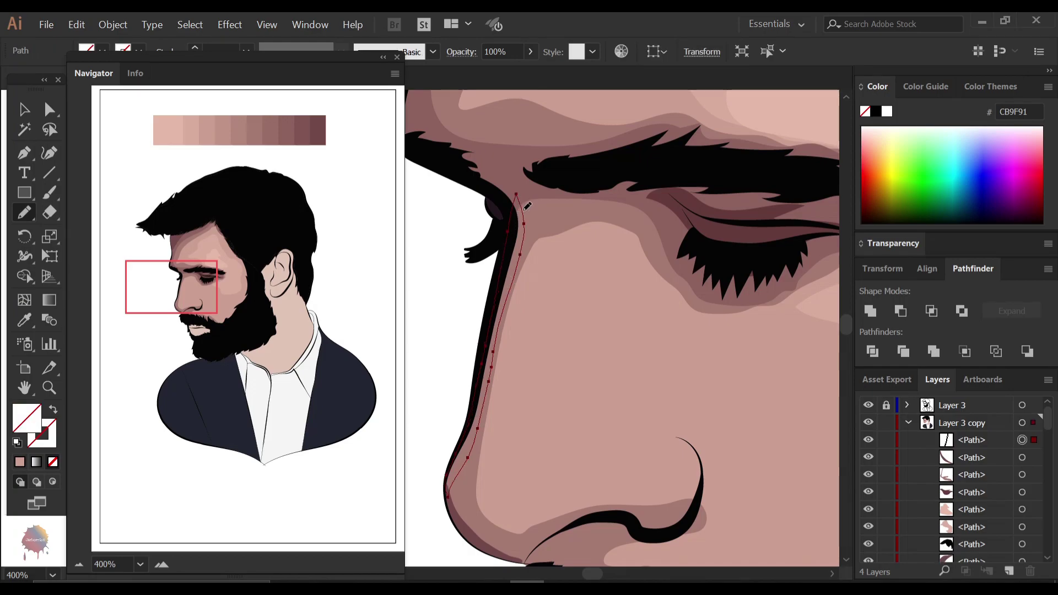
key(v)
click(458, 349)
click(478, 492)
key(n)
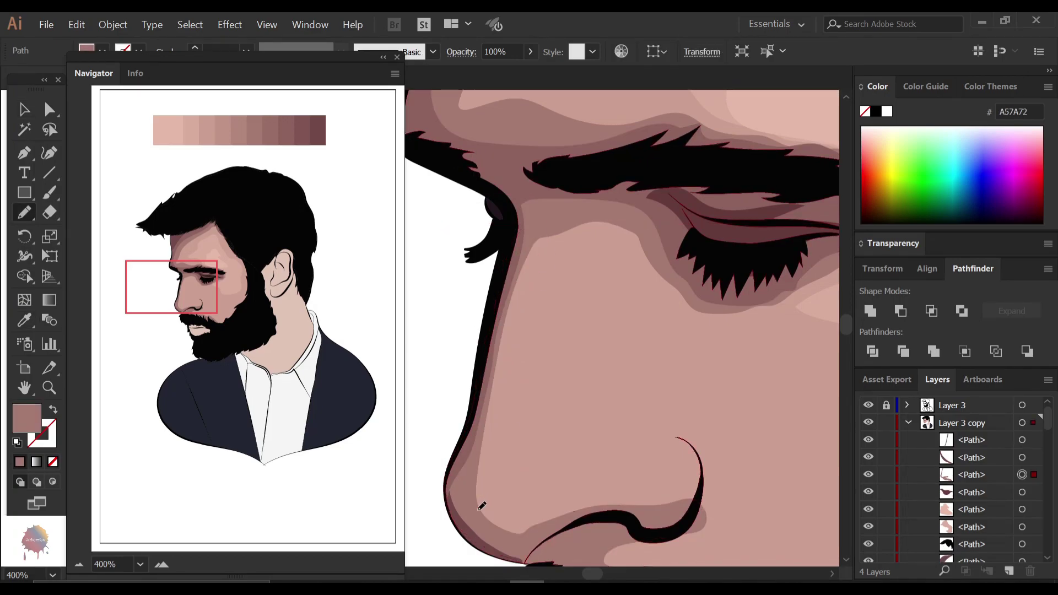
key(v)
click(434, 398)
key(ctrl+minus)
Draw a closed shadow from the nose side under the nostril and back up
key(n)
scroll(539, 358, right, 2)
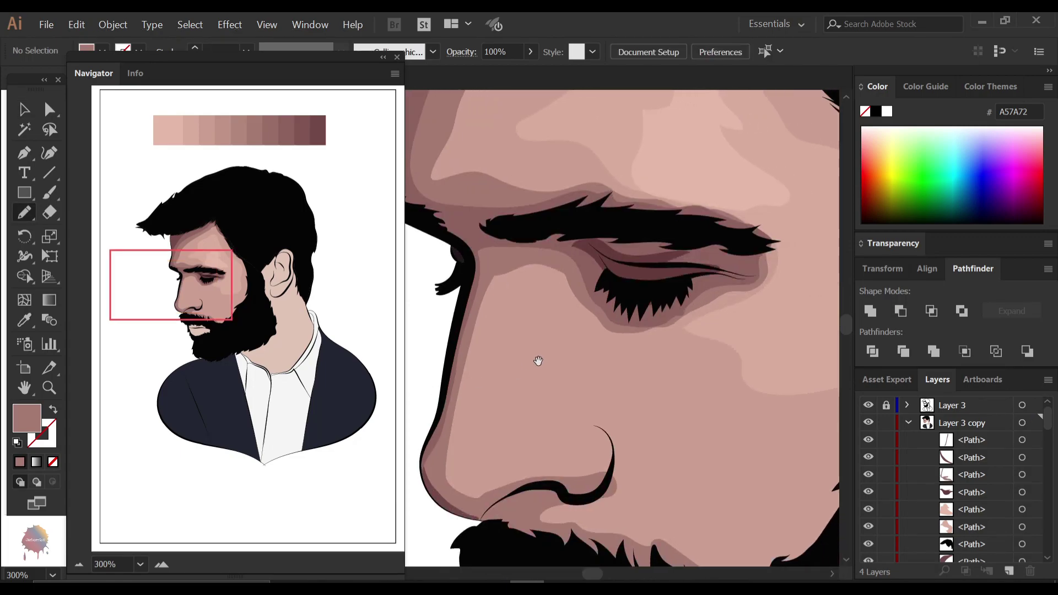
drag(491, 339, 543, 466)
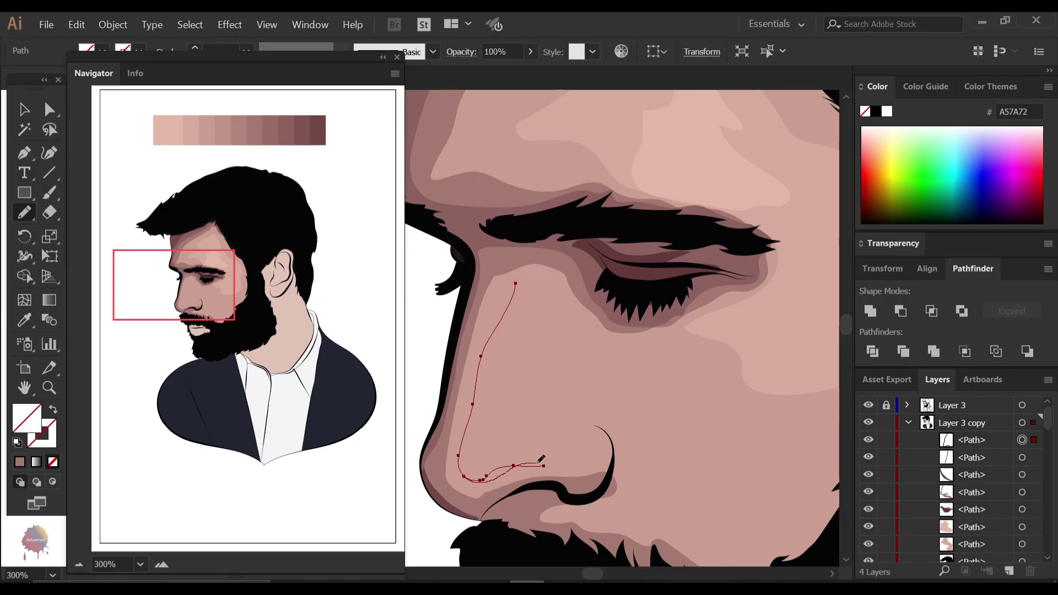
drag(539, 461, 566, 466)
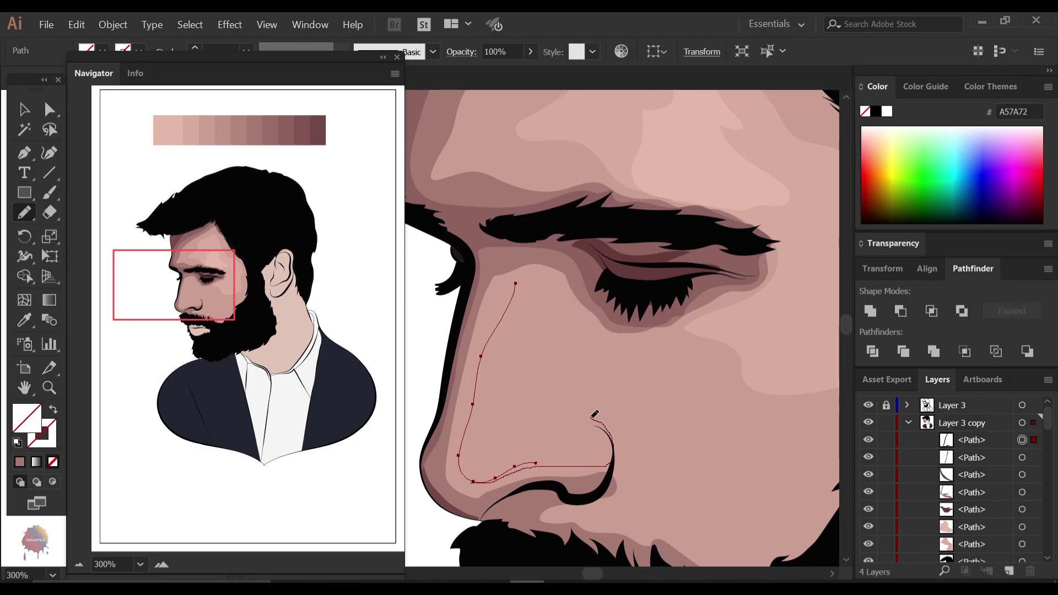
drag(594, 414, 516, 284)
key(ctrl+shift+a)
key(ctrl+minus)
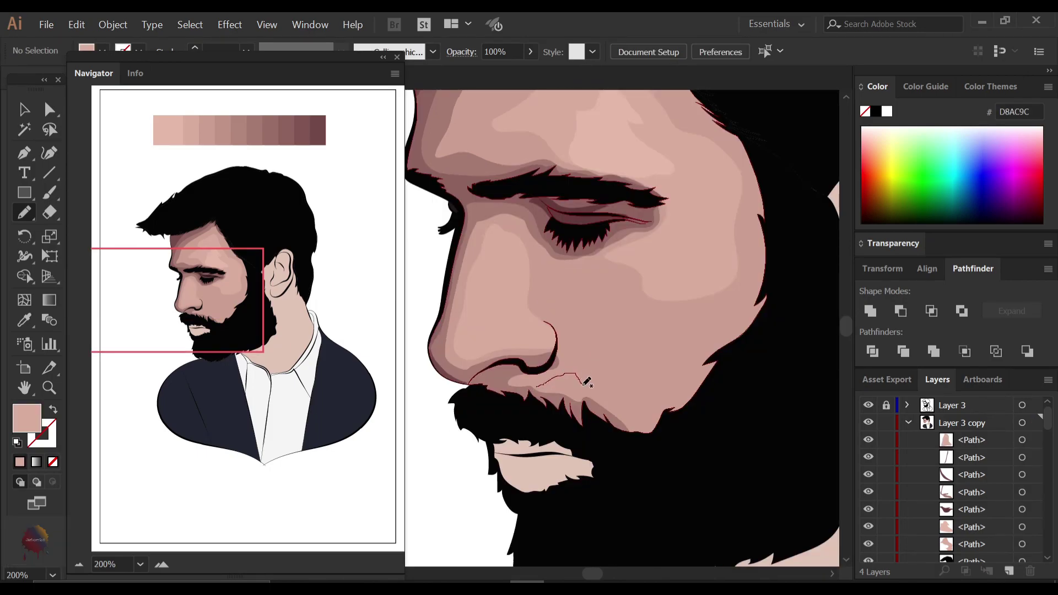
Draw a shadow shape above the moustache and fill it with the darker skin tone
drag(587, 381, 634, 420)
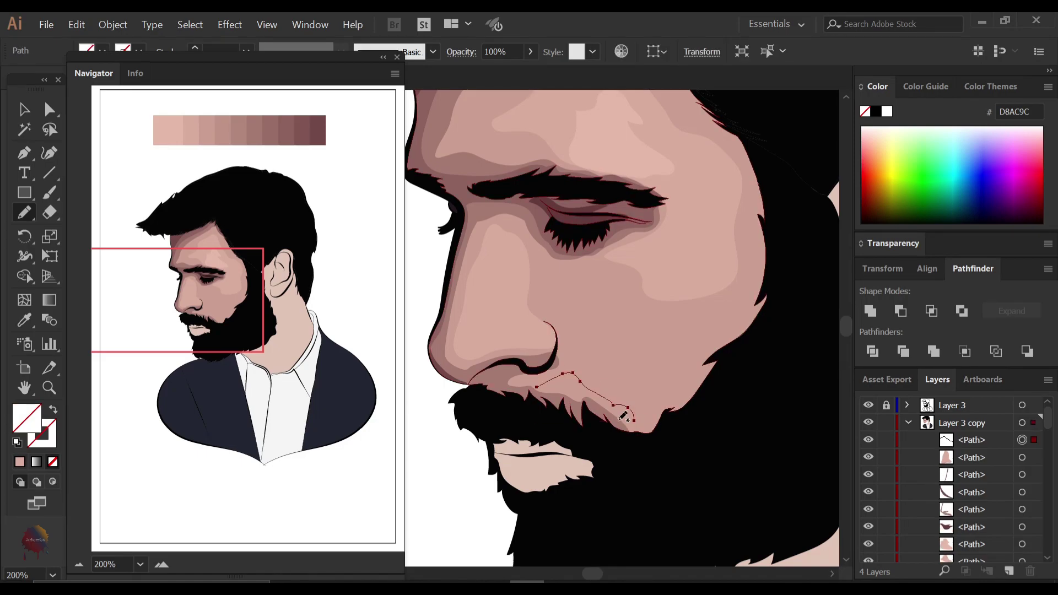
scroll(624, 416, up, 2)
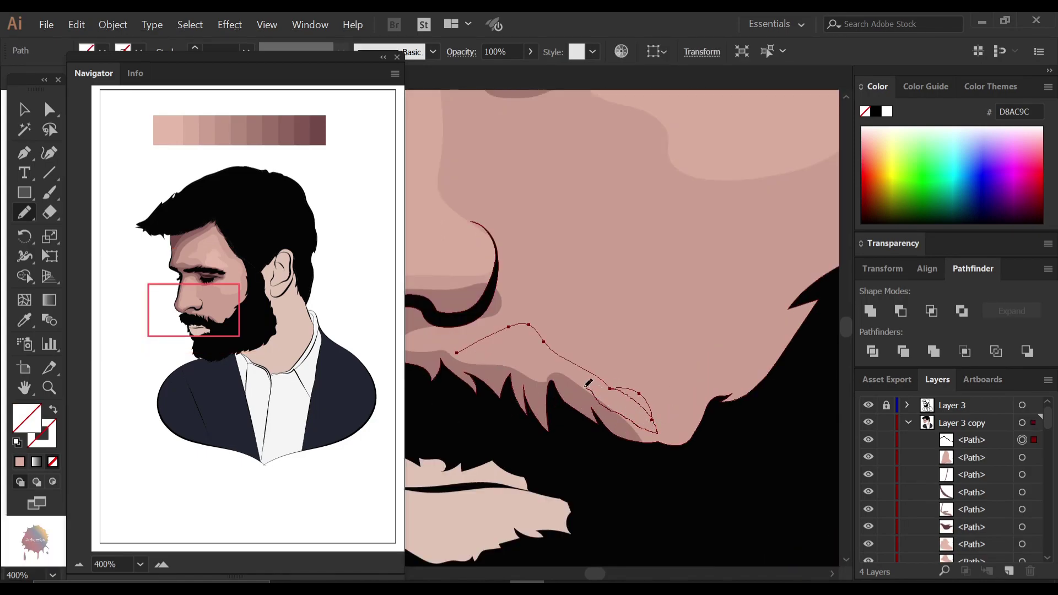
drag(656, 432, 456, 352)
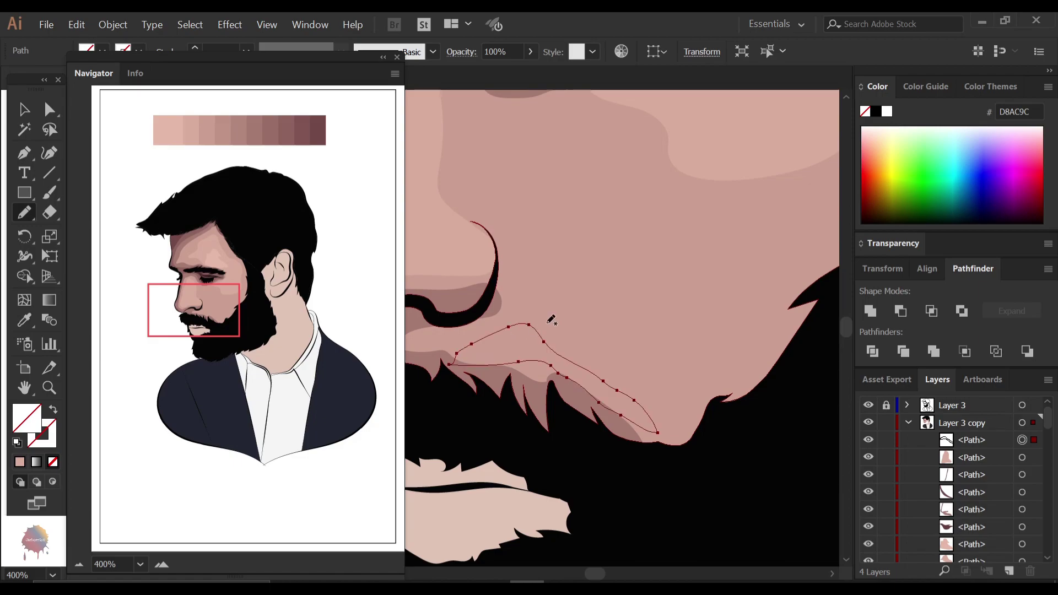
key(i)
click(551, 320)
Add a shadow strand along the temple hairline filled with the shadow tone
key(ctrl+minus)
key(ctrl+minus)
key(ctrl+minus)
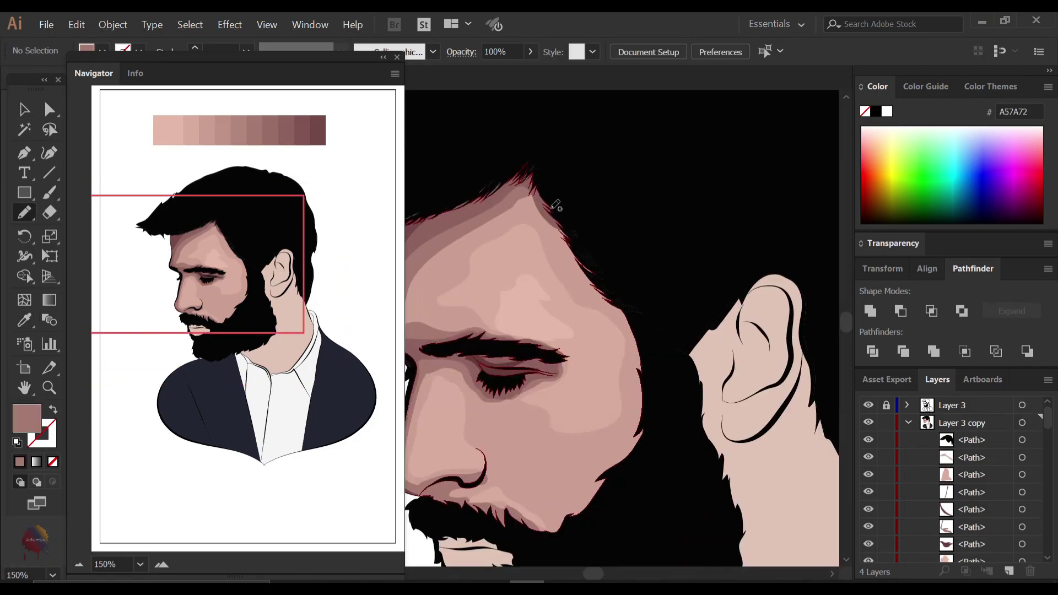
mouse_move(539, 199)
mouse_down()
mouse_move(613, 310)
mouse_move(640, 395)
mouse_up()
drag(639, 435, 531, 187)
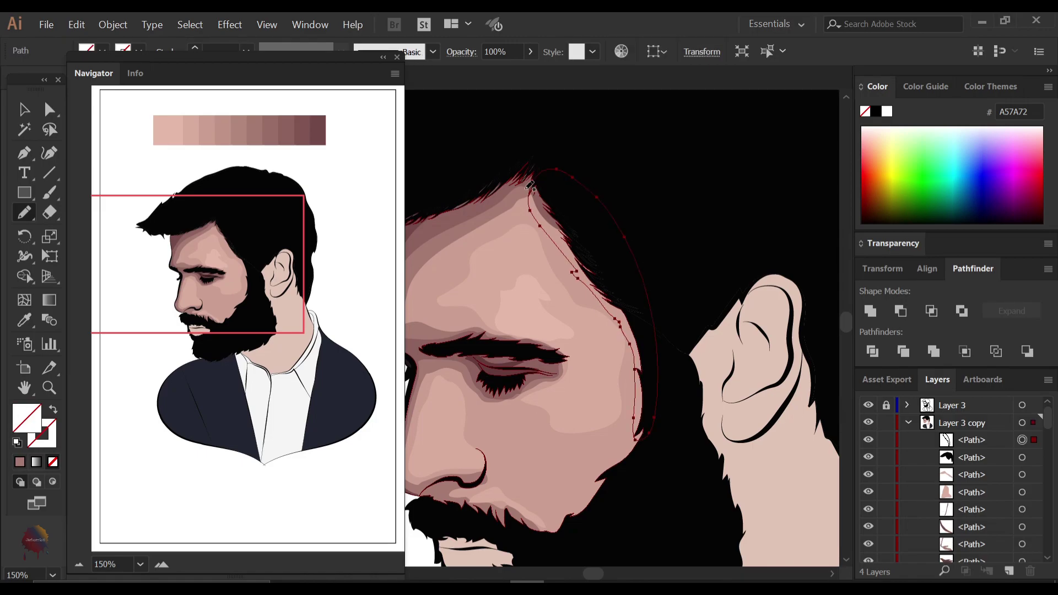
key(i)
click(496, 380)
Draw small forehead highlight shapes and fill them with the pale tone
key(n)
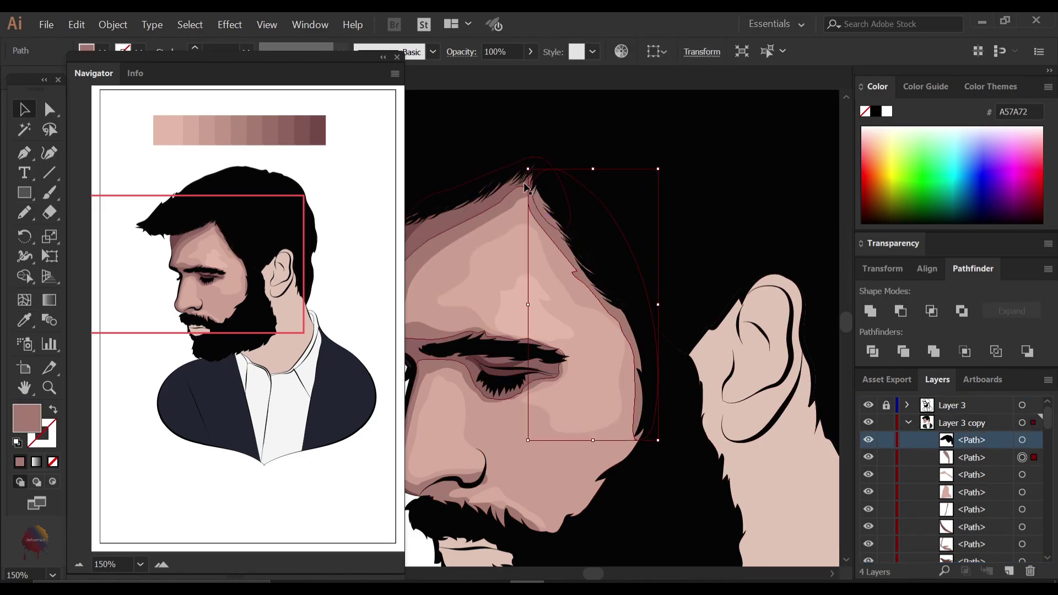
drag(574, 231, 573, 234)
key(ctrl+equal)
drag(562, 361, 567, 371)
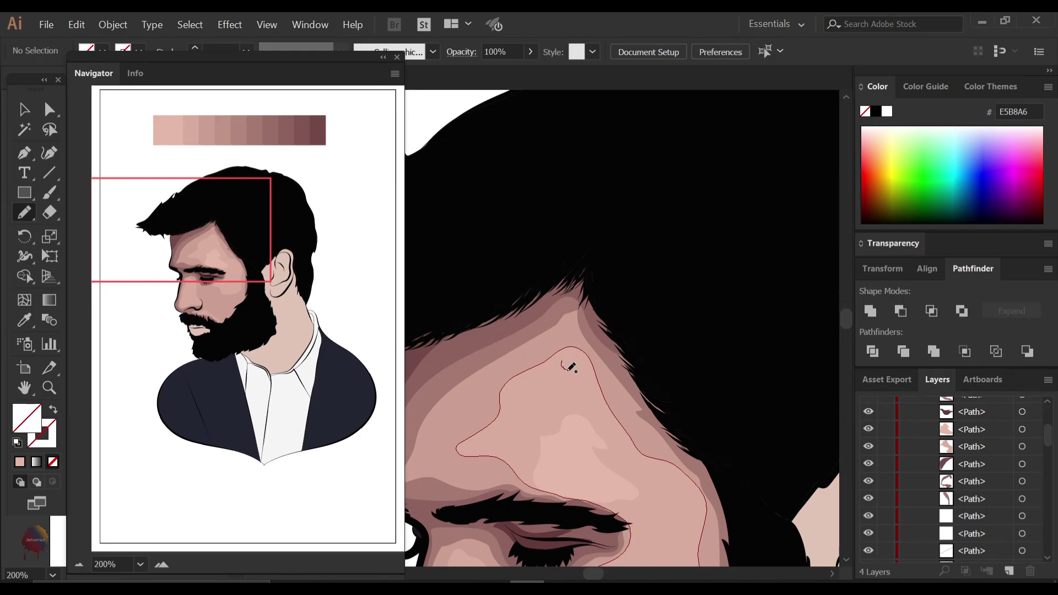
key(i)
click(570, 375)
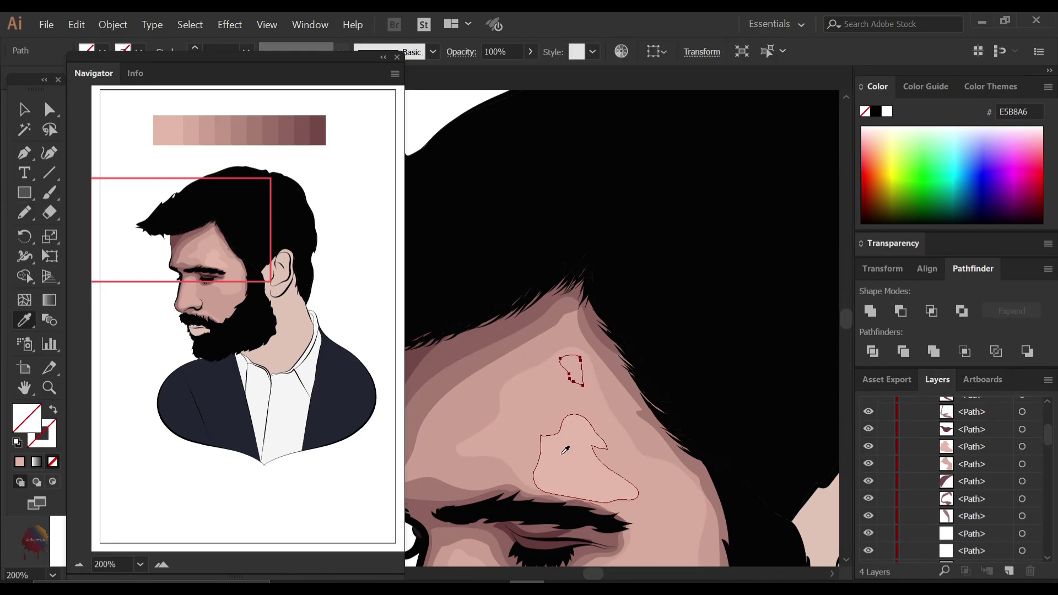
Give the lower lip shape a new lip colour
key(ctrl+minus)
click(526, 427)
key(v)
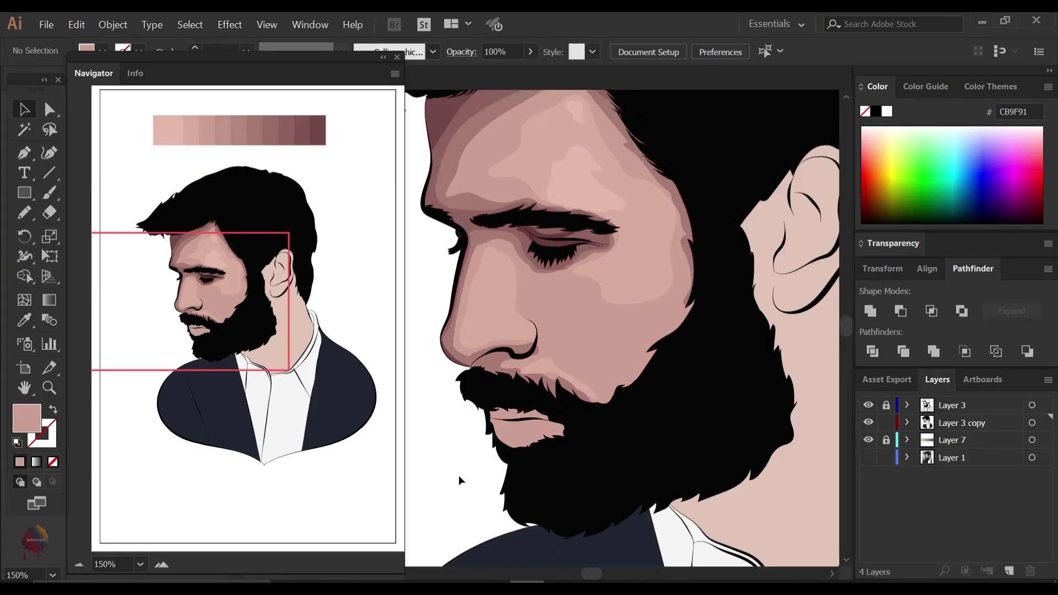
click(851, 227)
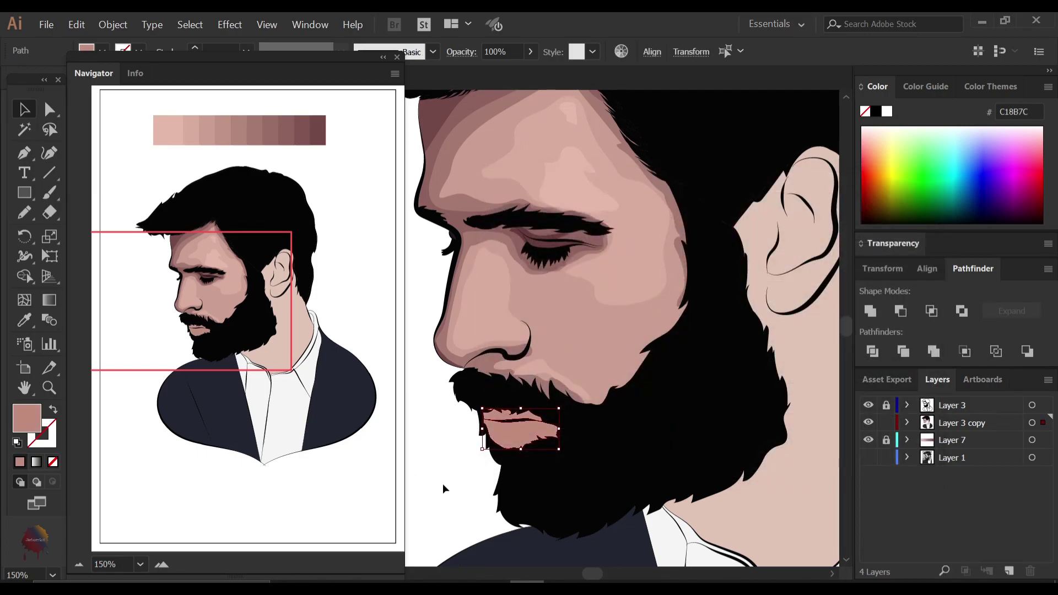
click(441, 479)
Add a lower-lip highlight shape filled with the lighter tone CC9D92
key(n)
key(ctrl+plus)
key(ctrl+plus)
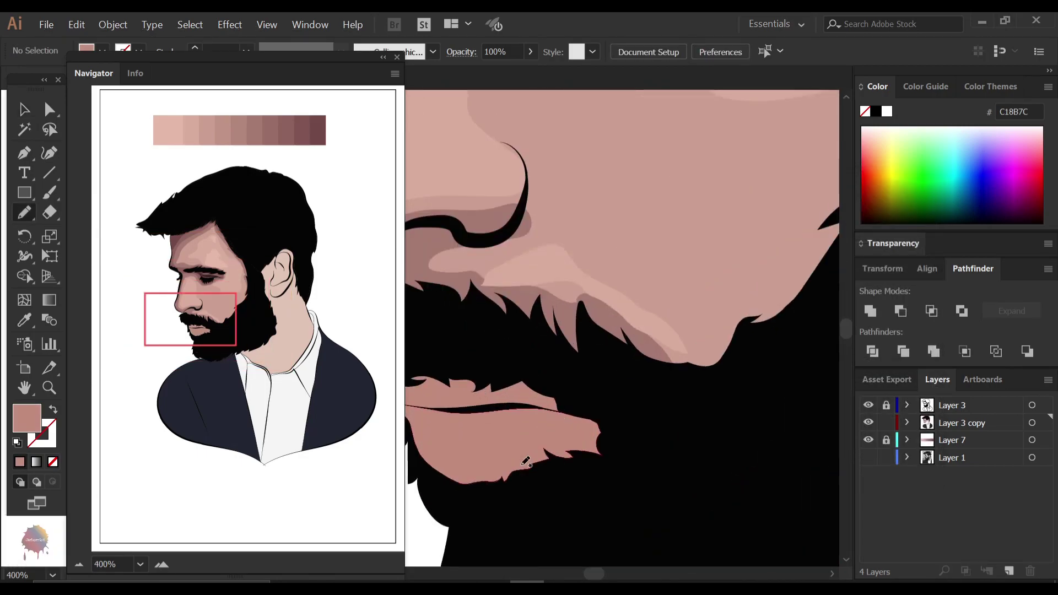
key(ctrl+plus)
key(slash)
mouse_move(530, 412)
mouse_down()
mouse_move(513, 434)
mouse_move(531, 406)
mouse_up()
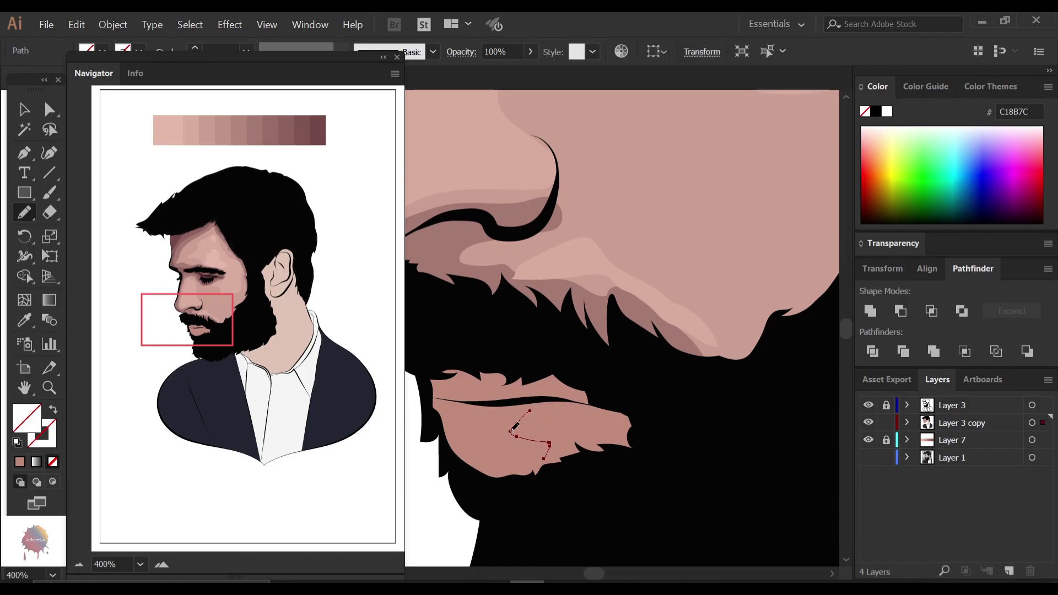
key(i)
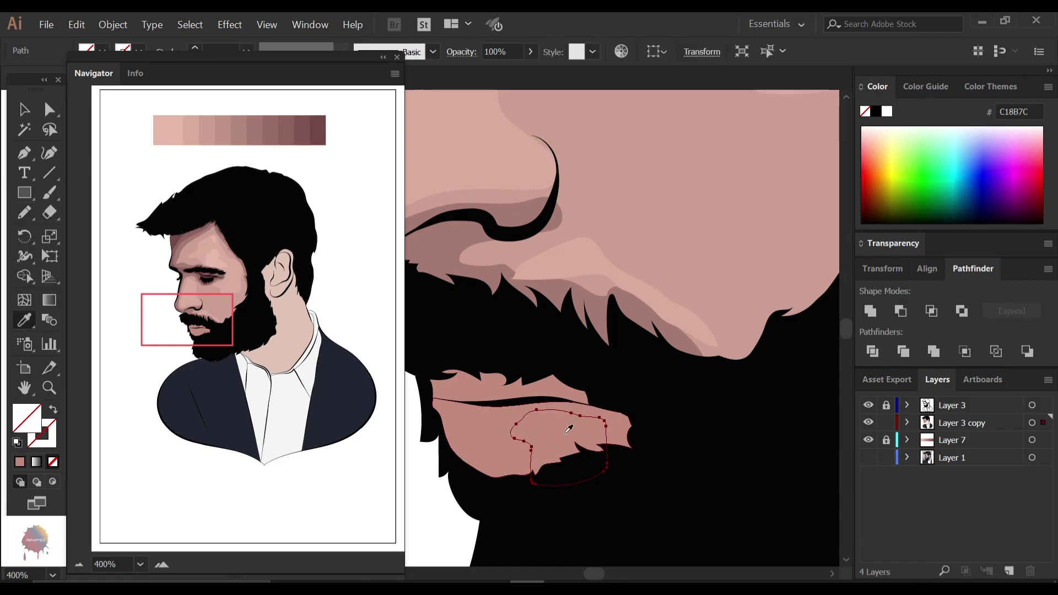
click(506, 423)
click(559, 270)
click(897, 224)
key(ctrl+shift+a)
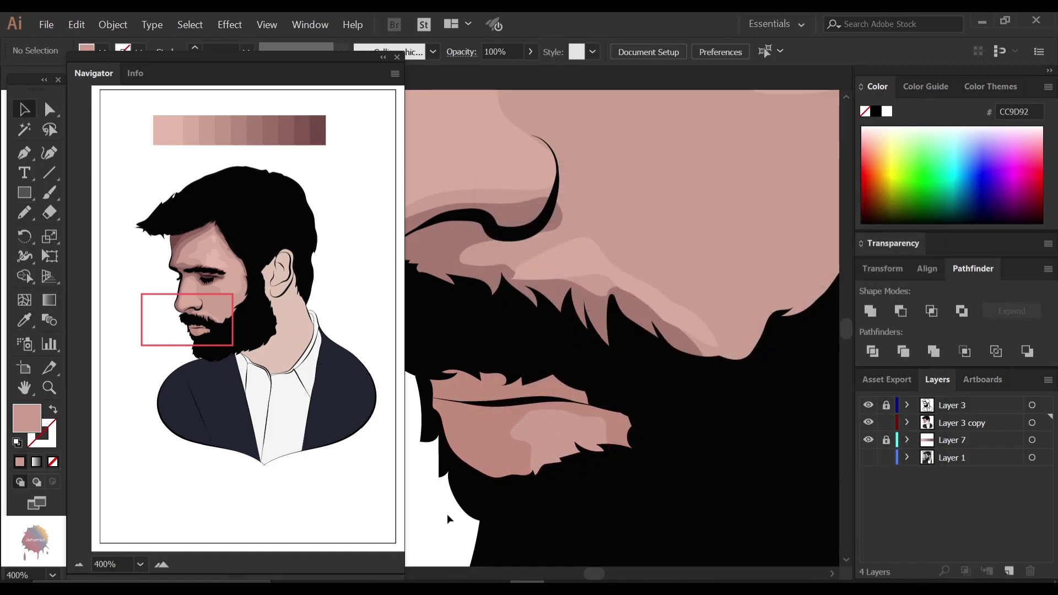
key(ctrl+minus)
key(ctrl+minus)
key(ctrl+minus)
key(ctrl+minus)
ctrl+click(713, 359)
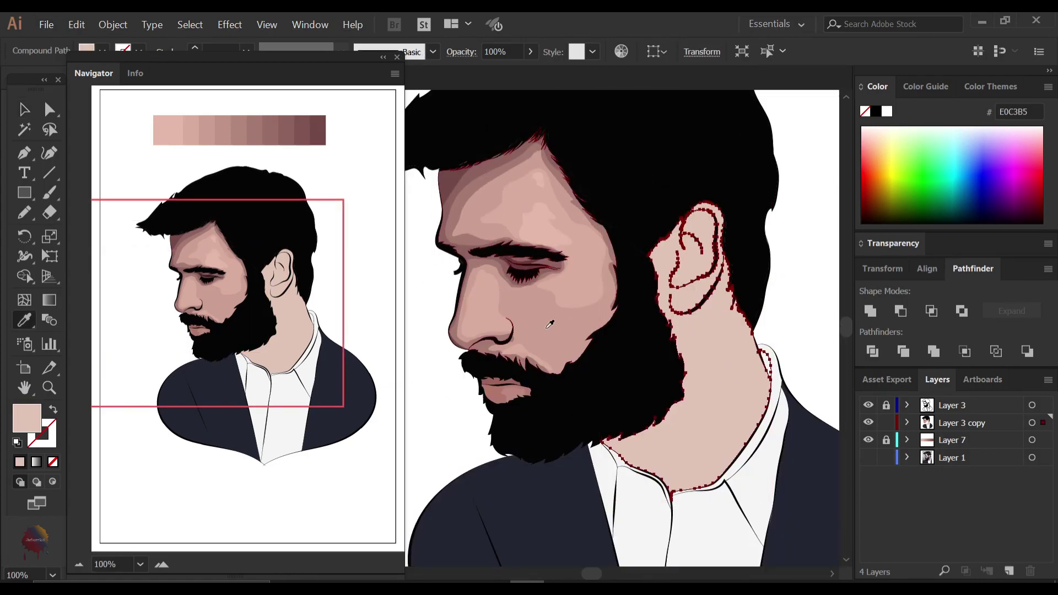
Recolour the neck and ear skin shape to CB9F91
click(542, 306)
key(ctrl+shift+a)
key(v)
drag(755, 280, 683, 274)
key(ctrl+plus)
key(ctrl+plus)
Outline a highlight shape along the inner ear ridge
key(n)
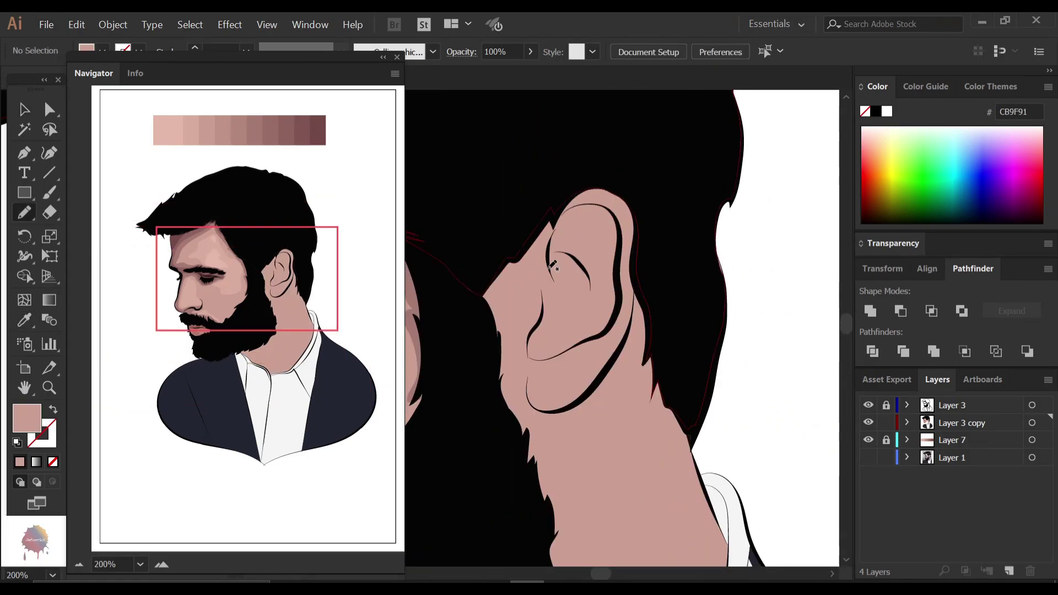
drag(545, 286, 512, 281)
mouse_move(500, 333)
mouse_down()
mouse_move(600, 370)
mouse_move(631, 239)
mouse_move(602, 194)
mouse_move(615, 214)
mouse_up()
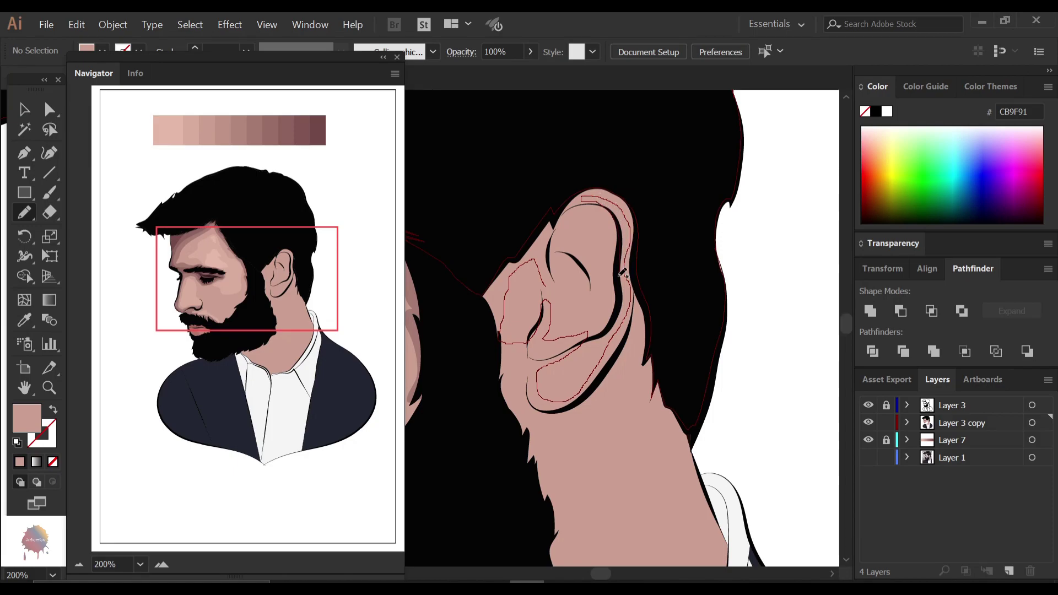
mouse_move(620, 275)
mouse_down()
mouse_move(584, 219)
mouse_move(565, 242)
mouse_move(586, 262)
mouse_move(569, 302)
mouse_move(573, 283)
mouse_up()
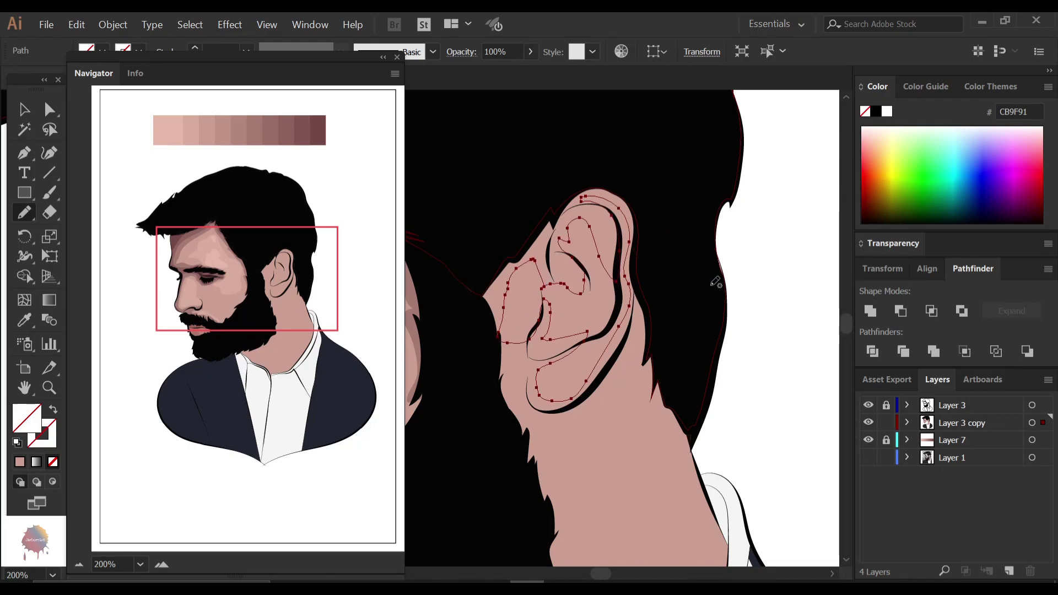
Outline a highlight beside the ear and fill the shapes with pale pink E5B8A6
key(ctrl+minus)
key(i)
key(ctrl+shift+a)
scroll(639, 207, up, 2)
key(n)
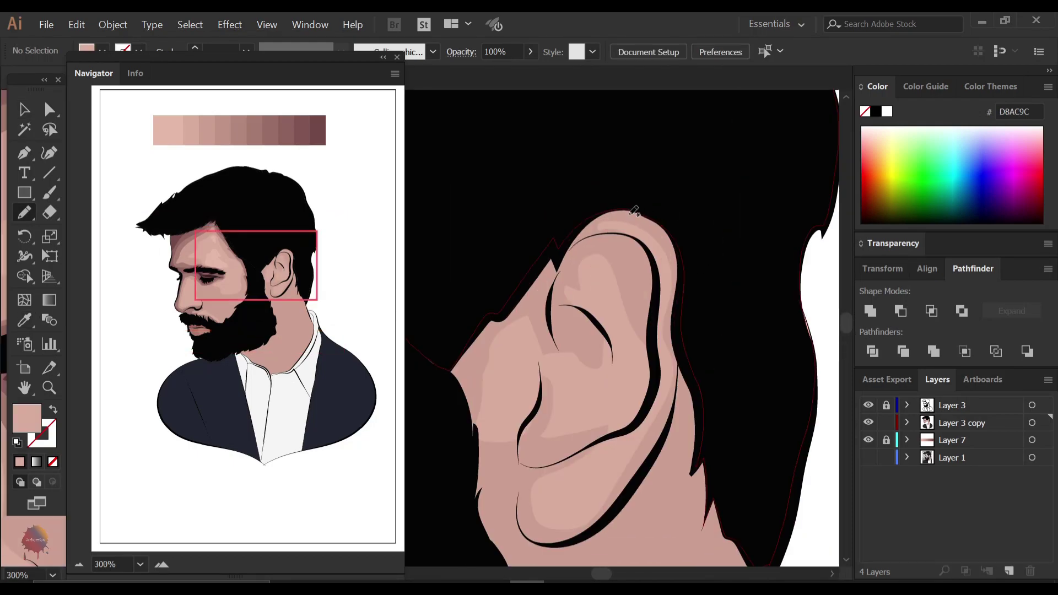
mouse_move(523, 331)
mouse_down()
mouse_move(529, 374)
mouse_move(534, 324)
mouse_up()
key(ctrl+minus)
key(ctrl+minus)
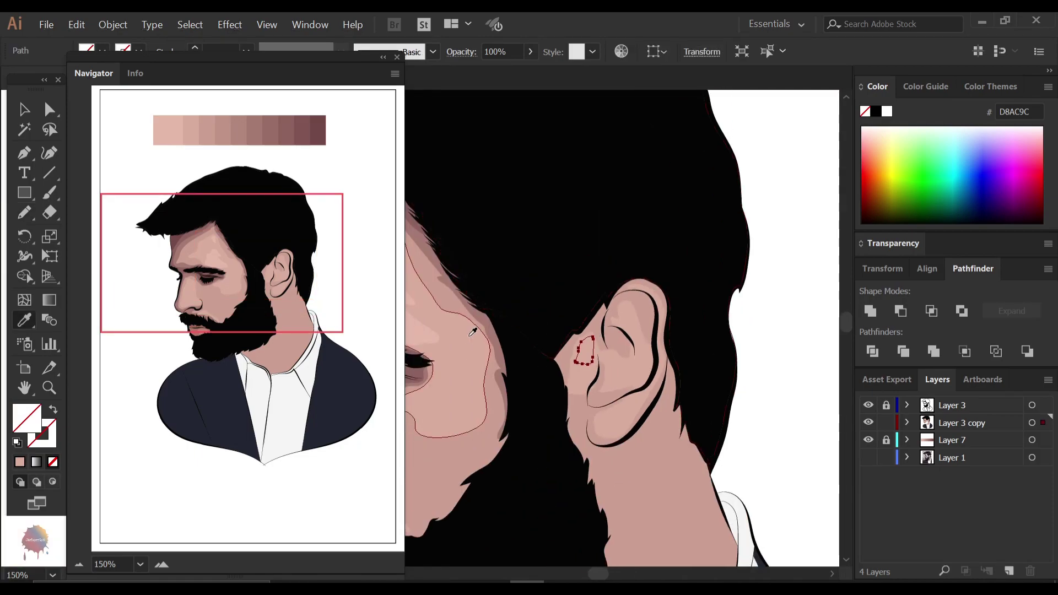
key(i)
click(623, 352)
Add small highlights in the upper ear and the ear hollow
key(n)
scroll(629, 352, up, 2)
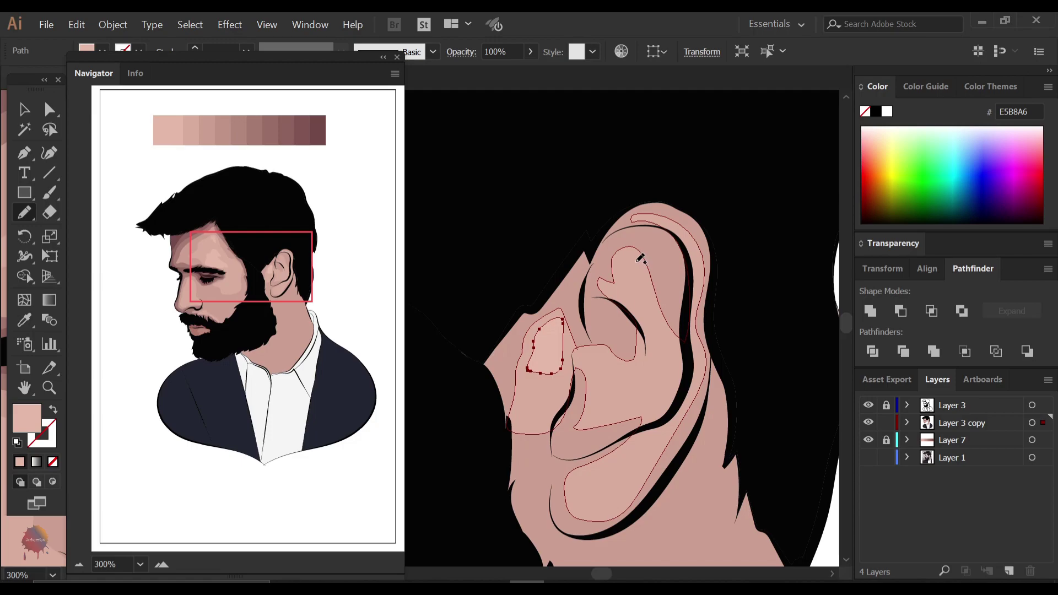
drag(640, 259, 635, 263)
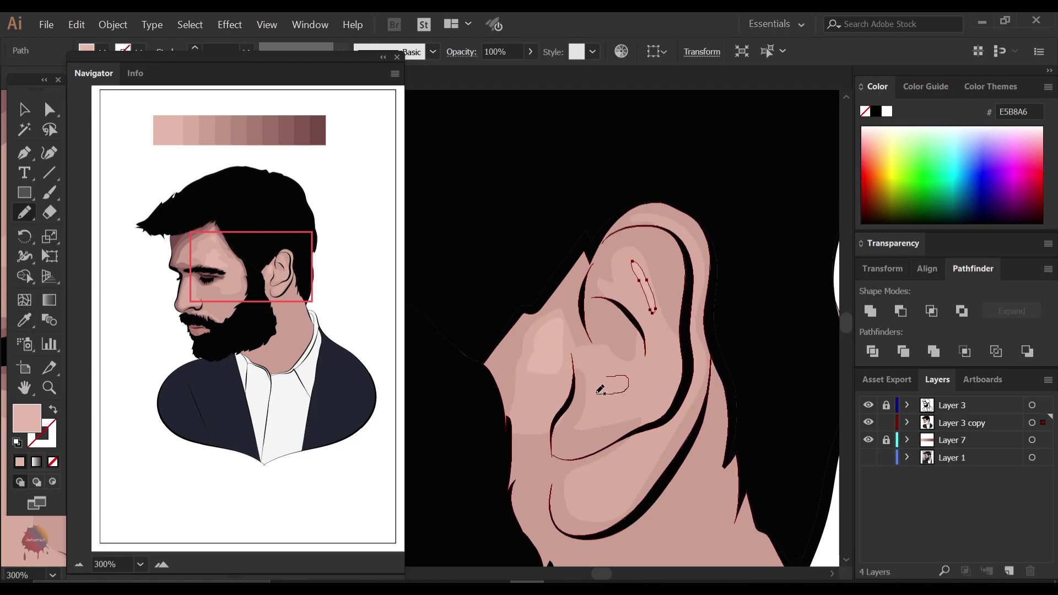
drag(604, 377, 606, 380)
scroll(617, 356, down, 3)
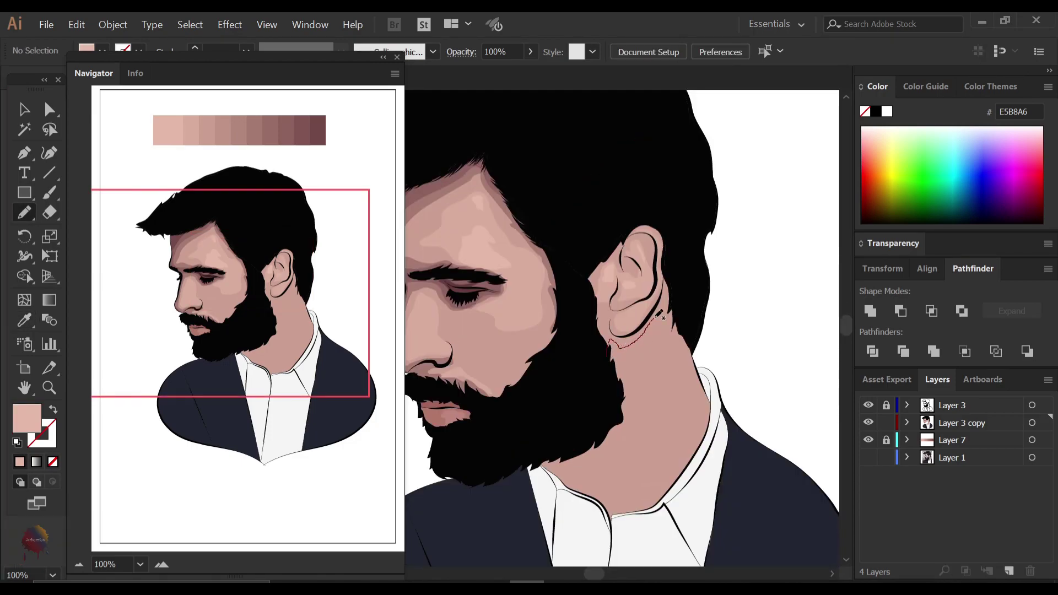
Draw shadow shapes along the jaw and down the neck, filled with the sampled mauve tone
drag(665, 313, 684, 314)
drag(699, 390, 650, 332)
scroll(721, 402, up, 1)
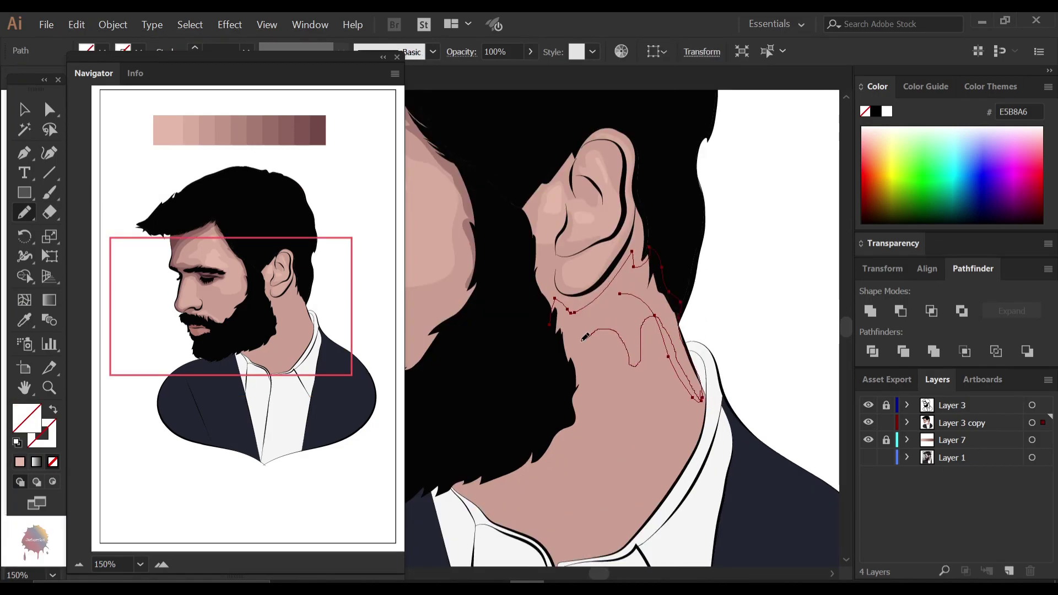
drag(585, 337, 585, 434)
scroll(602, 340, down, 2)
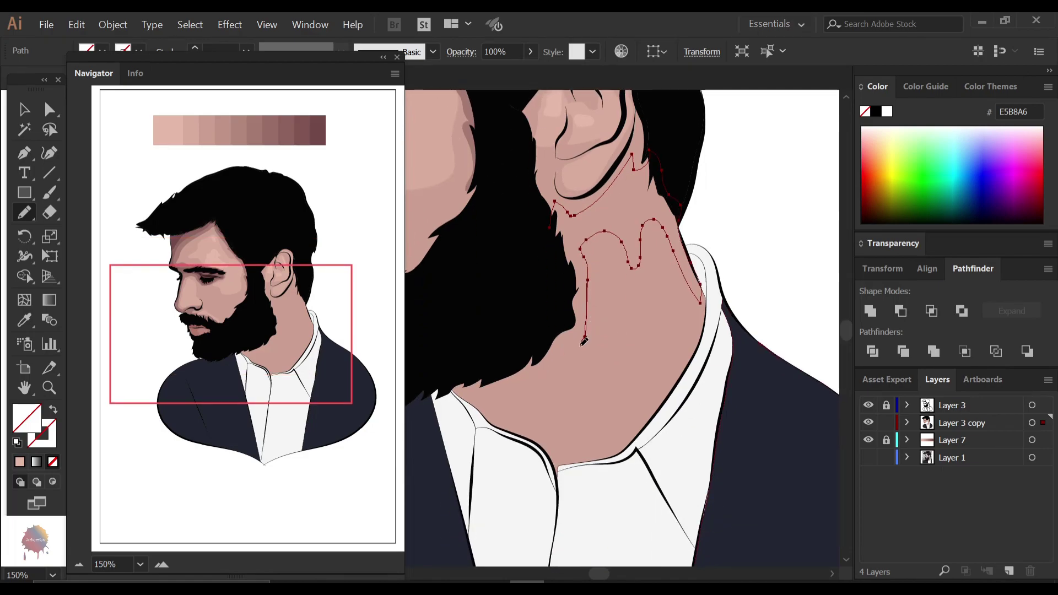
mouse_move(551, 396)
mouse_down()
mouse_move(598, 460)
mouse_move(449, 409)
mouse_move(562, 217)
mouse_up()
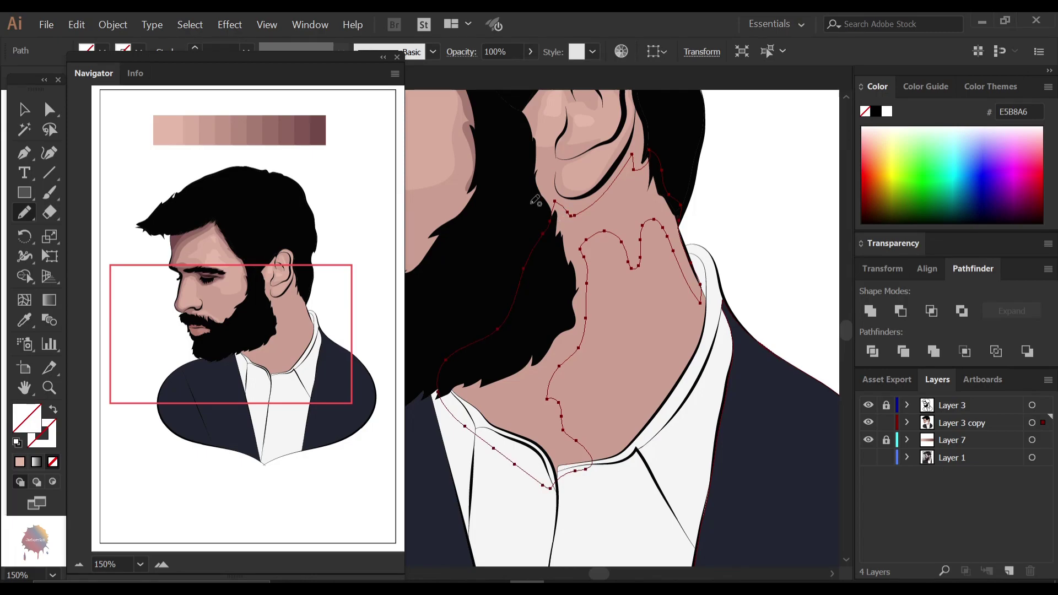
key(i)
click(445, 207)
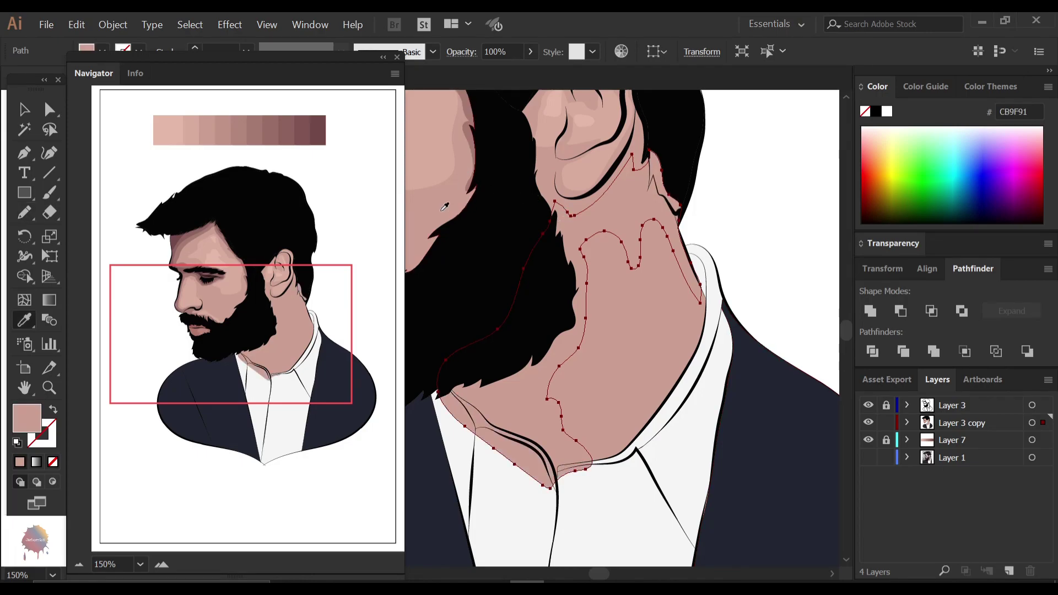
Send the neck shadow shapes behind the other artwork
key(ctrl+minus)
key(v)
shift+click(683, 405)
right_click(683, 405)
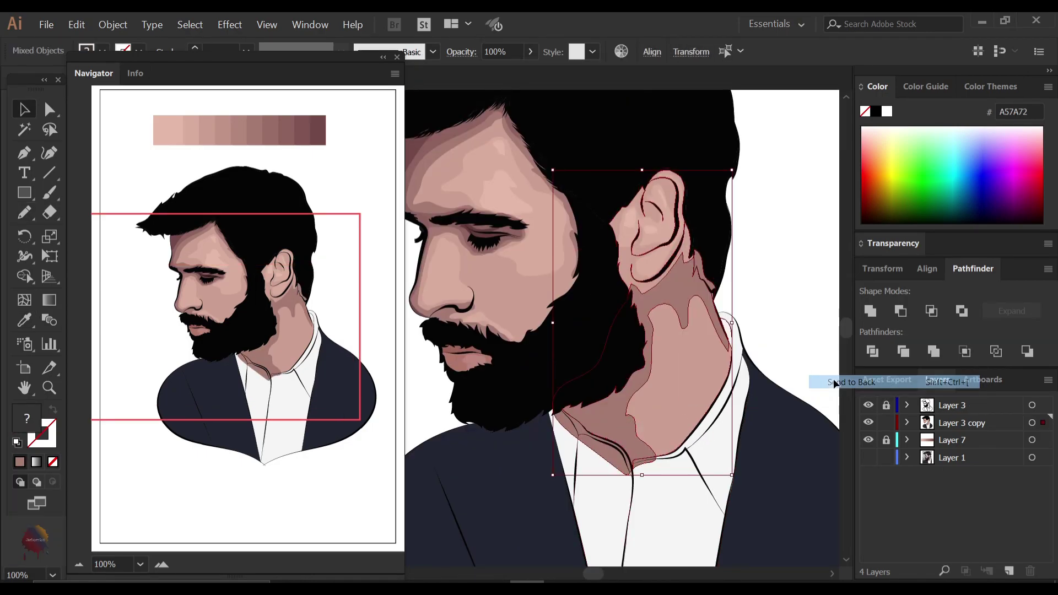
click(837, 380)
click(825, 347)
drag(825, 347, 816, 368)
Draw another closed shadow shape down the neck
key(ctrl+plus)
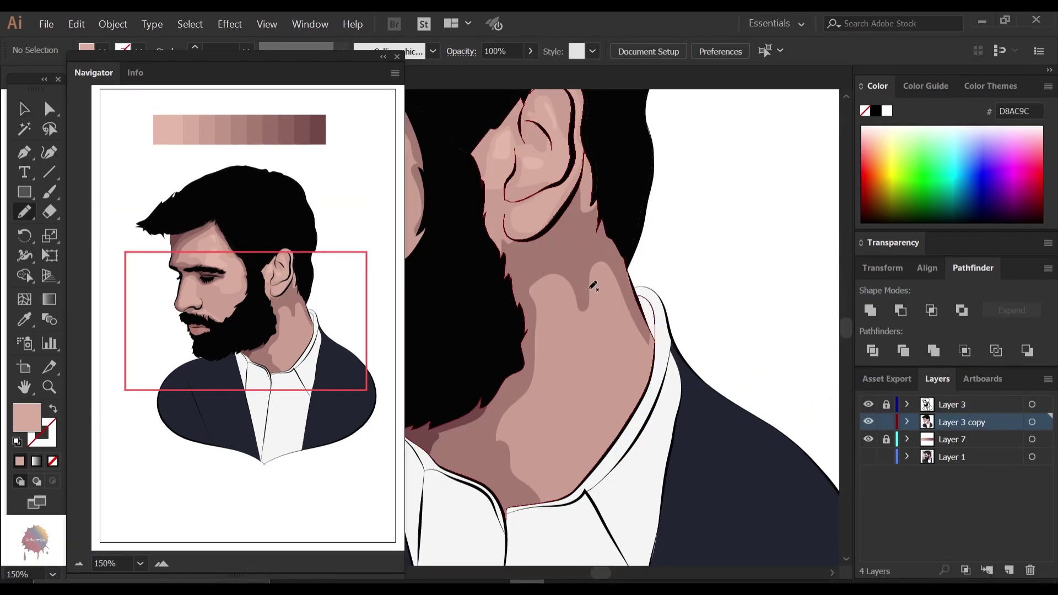
click(573, 283)
key(n)
drag(573, 279, 591, 279)
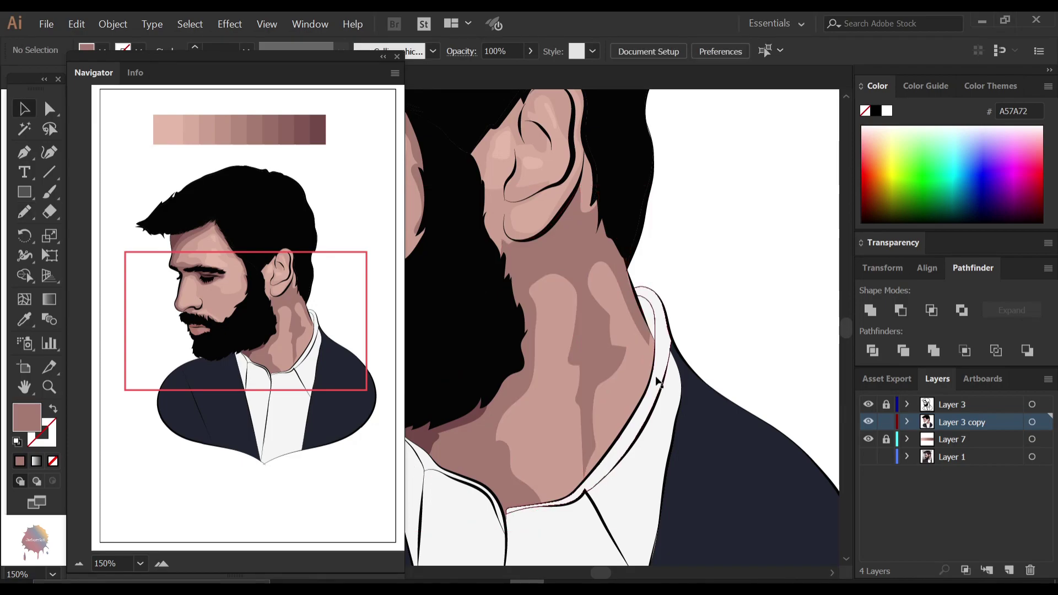
key(ctrl+plus)
key(ctrl+plus)
drag(596, 340, 579, 383)
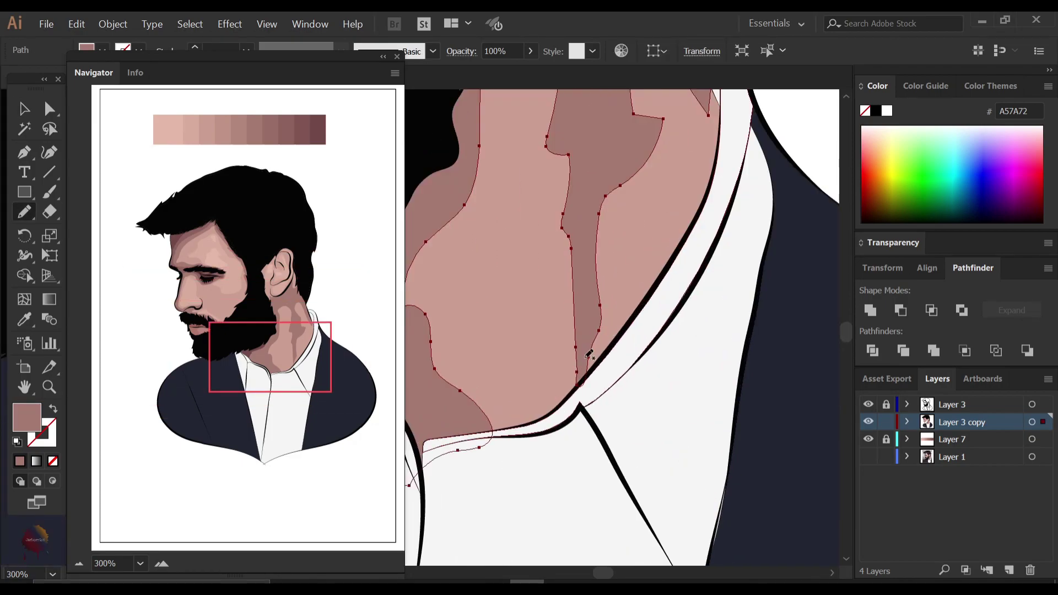
key(ctrl+minus)
key(ctrl+shift+a)
key(ctrl+plus)
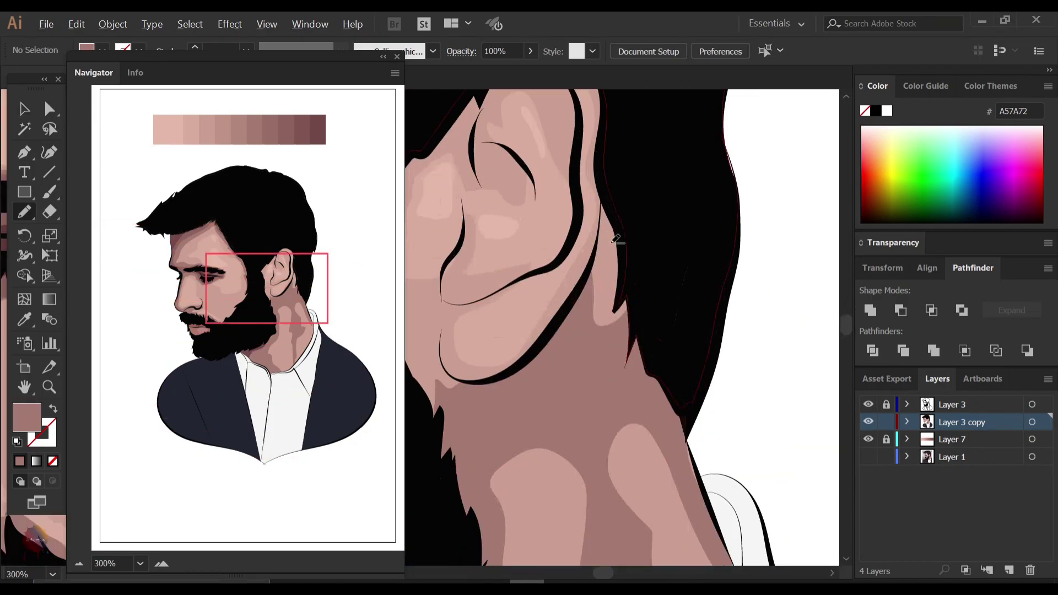
Trace a shadow down the back of the ear along the neck's hair edge
drag(605, 196, 601, 224)
mouse_move(589, 332)
mouse_down()
mouse_move(673, 414)
mouse_move(621, 190)
mouse_move(606, 205)
mouse_up()
key(ctrl+0)
key(v)
key(ctrl+1)
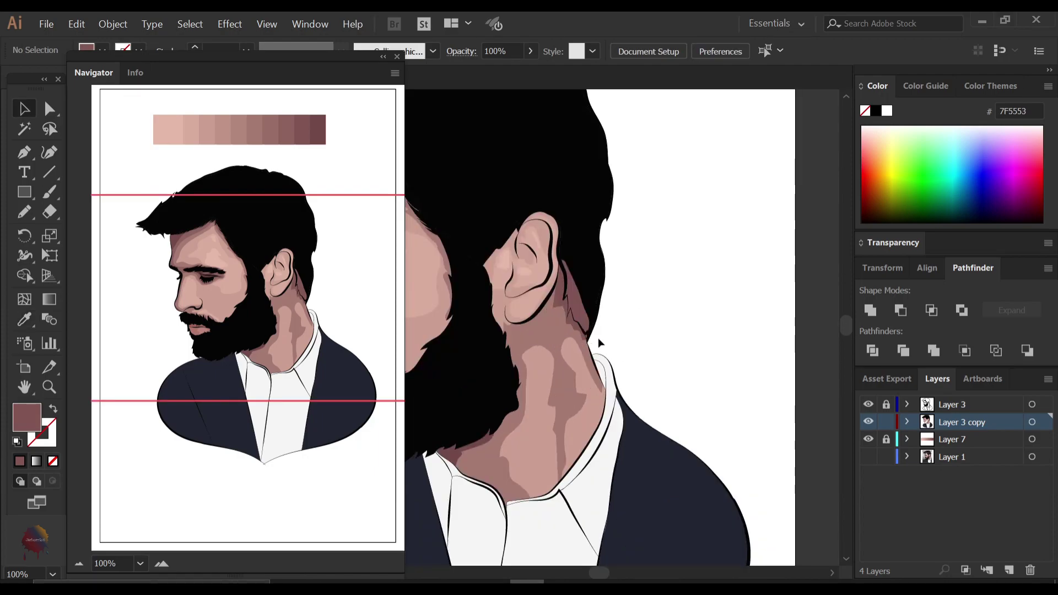
click(908, 421)
click(945, 444)
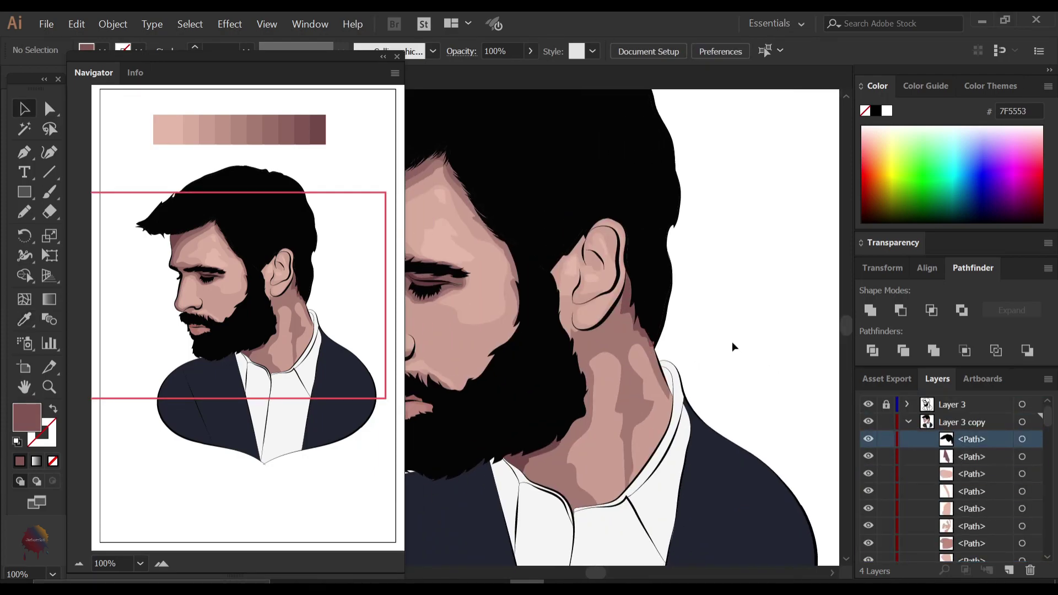
Draw a shadow path along the ear lobe and jaw
scroll(739, 344, left, 4)
key(n)
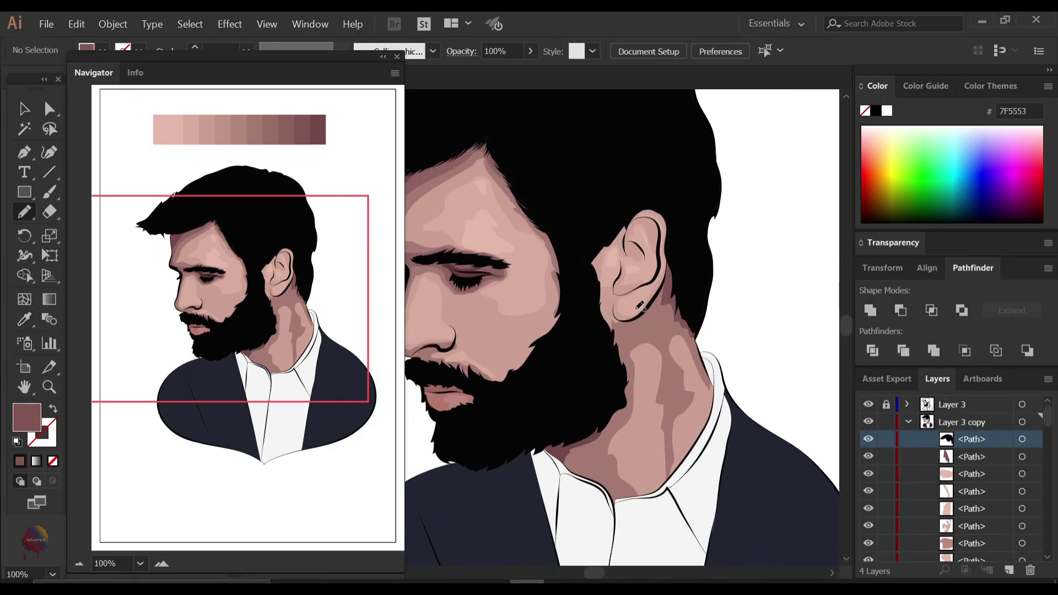
scroll(639, 306, up, 2)
scroll(639, 306, up, 2)
drag(642, 375, 592, 294)
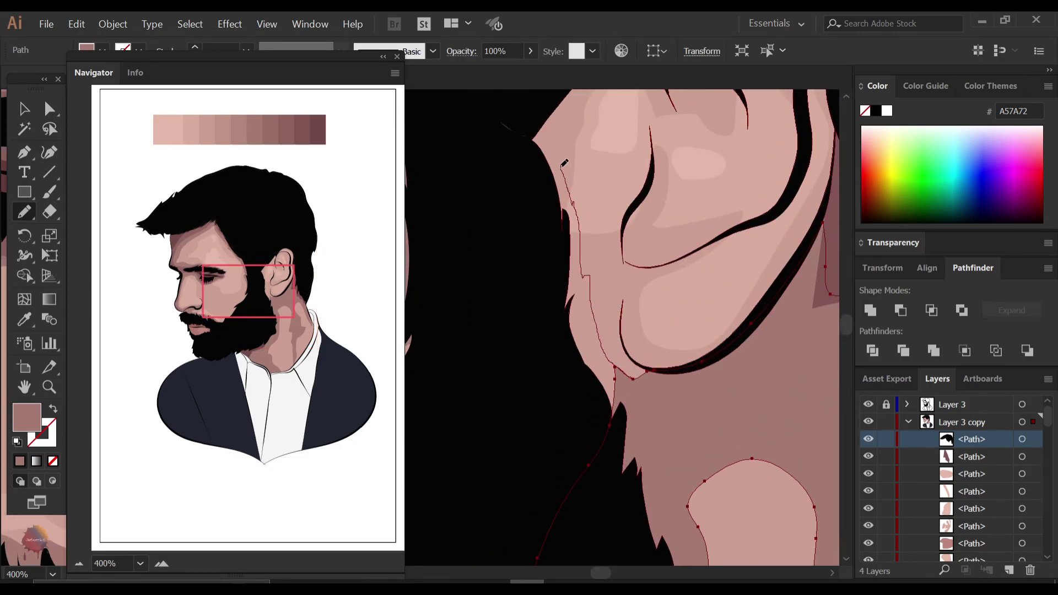
drag(599, 411, 611, 420)
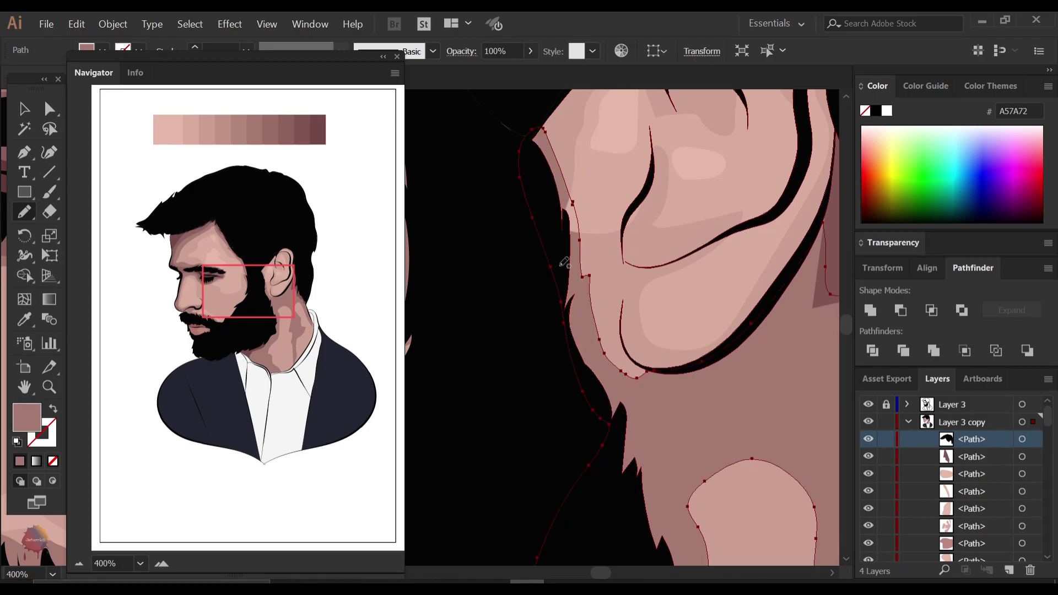
Send the ear shading paths to the back
key(v)
shift+click(607, 272)
right_click(610, 263)
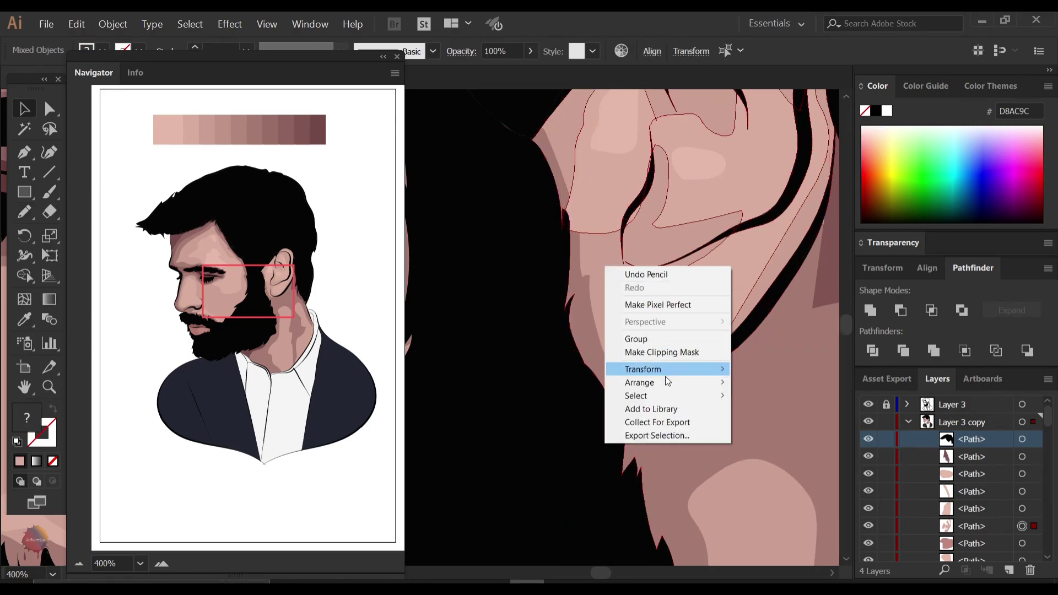
click(760, 422)
scroll(728, 369, down, 3)
Draw a shadow shape along the top of the ear filled with dark mauve 7F5553
key(ctrl+shift+a)
key(n)
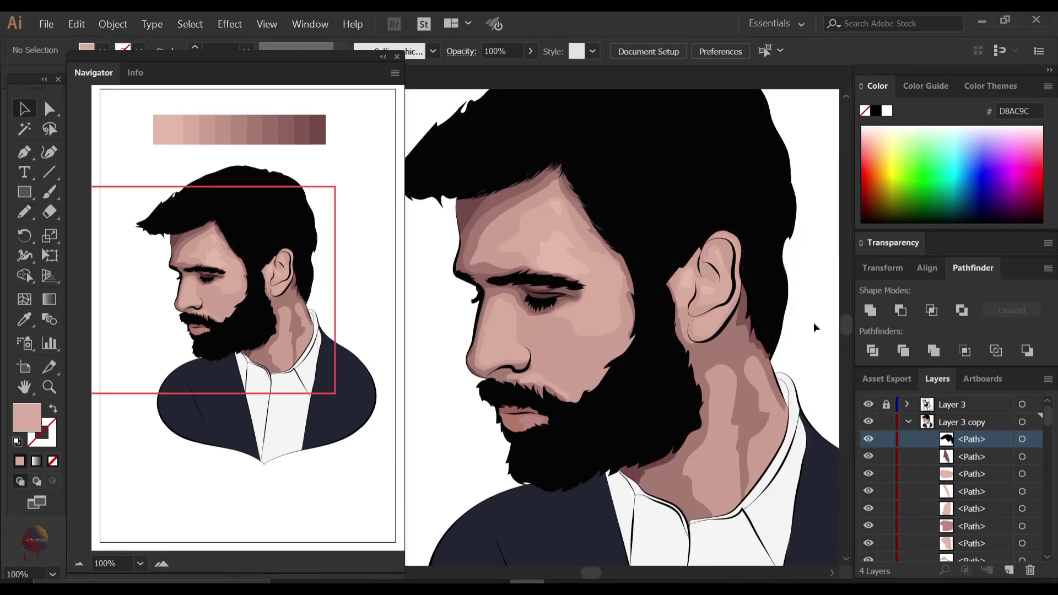
scroll(663, 253, up, 2)
drag(661, 253, 616, 310)
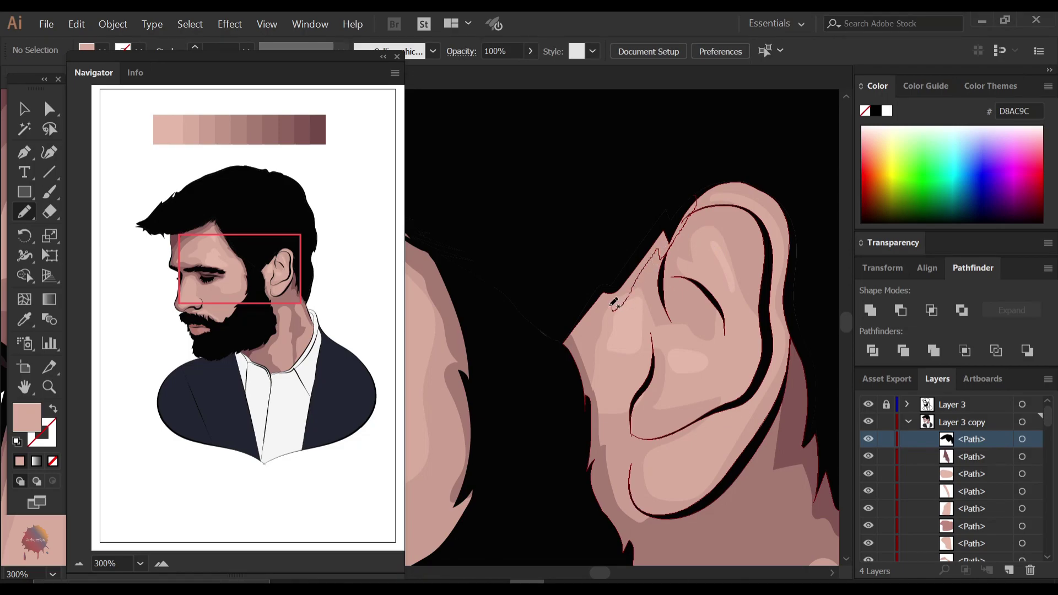
drag(688, 170, 694, 193)
key(i)
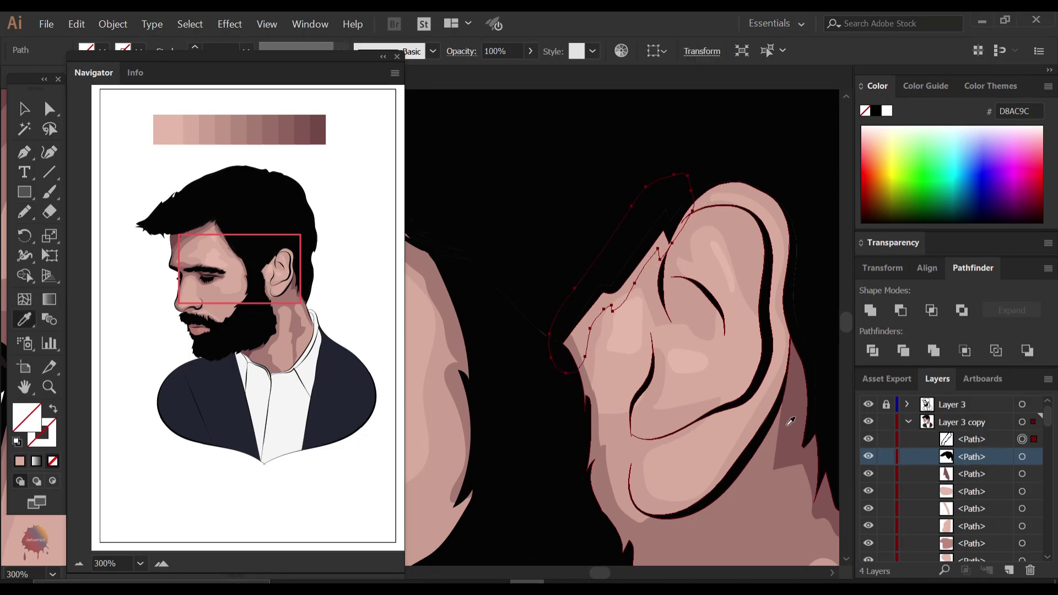
click(799, 427)
Bring the black hair shape in front of the ear shadow
key(ctrl+minus)
key(ctrl+minus)
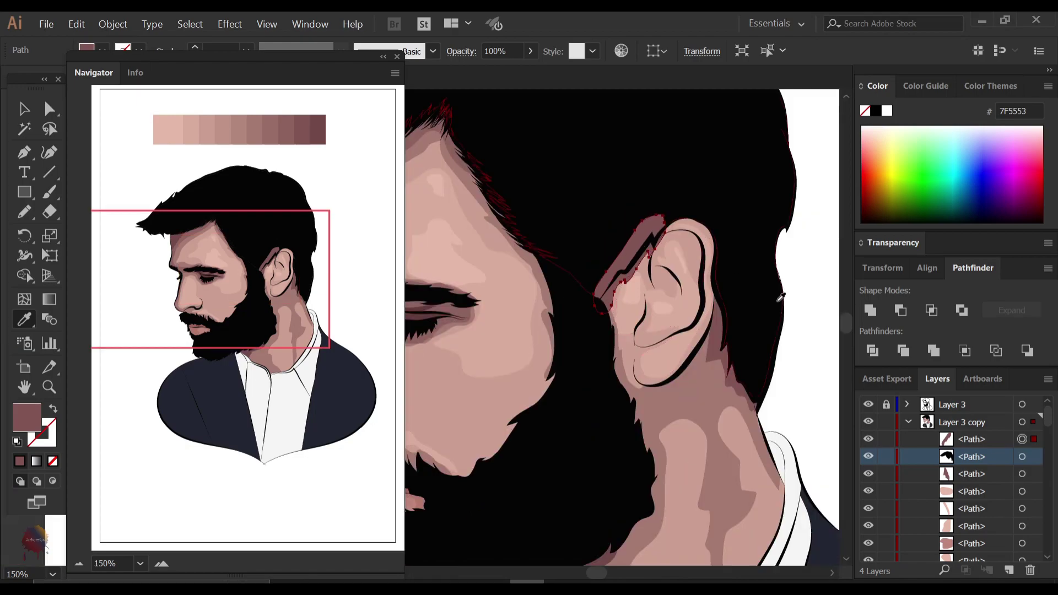
key(v)
click(1022, 456)
key(ctrl+bracketright)
key(ctrl+shift+a)
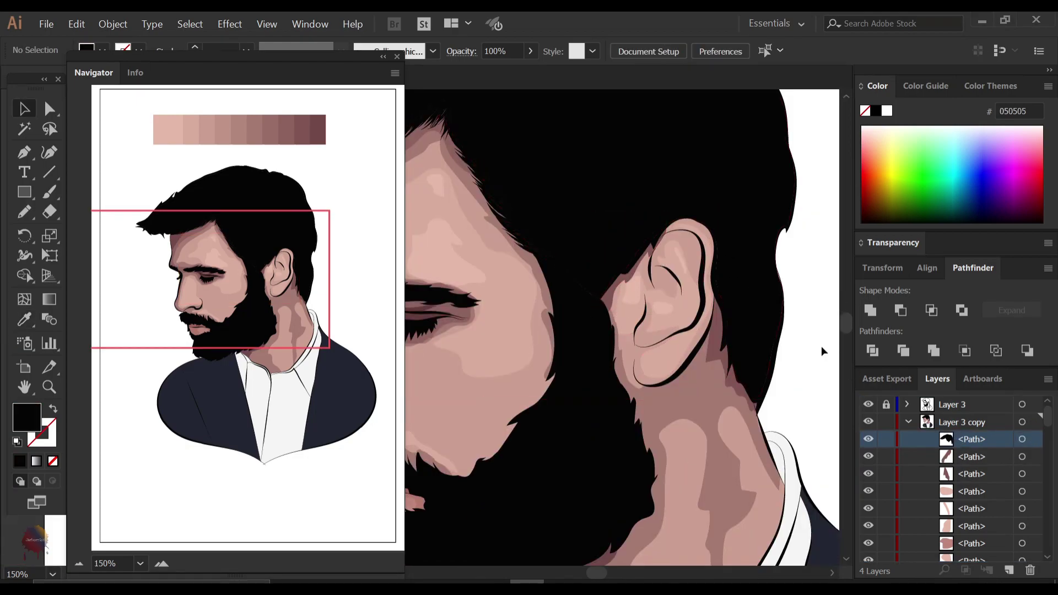
key(ctrl+plus)
key(ctrl+plus)
key(ctrl+plus)
key(n)
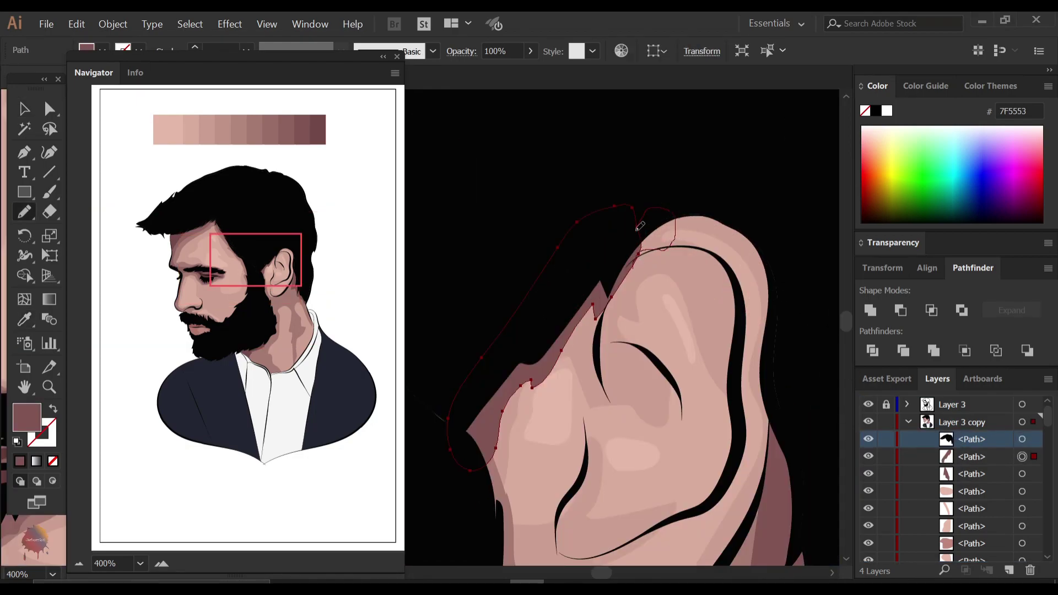
Send the dark mauve shadow shape backward behind the ear
key(v)
click(716, 265)
right_click(727, 249)
click(674, 442)
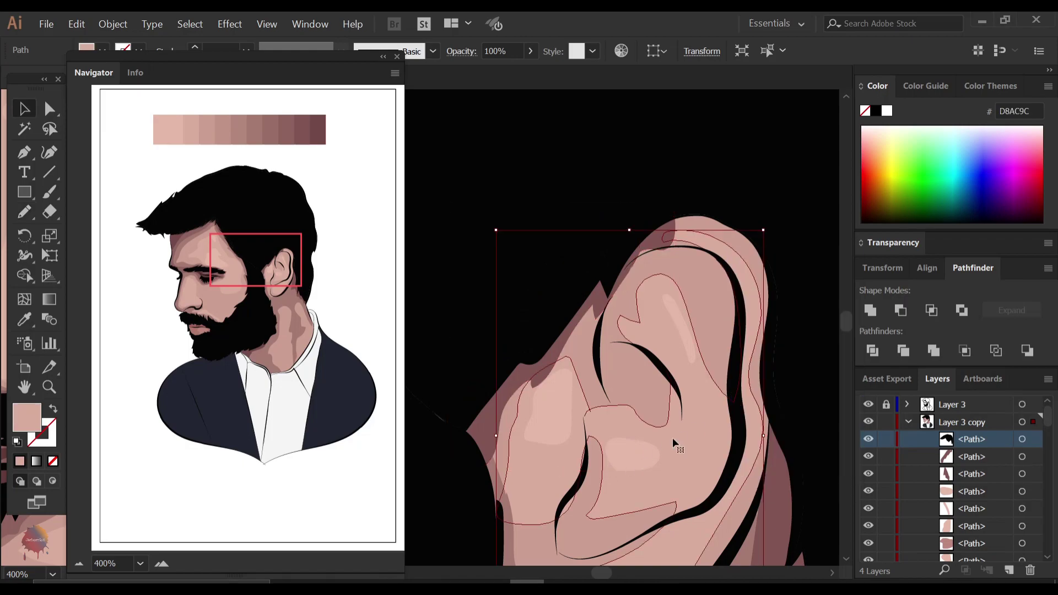
click(742, 302)
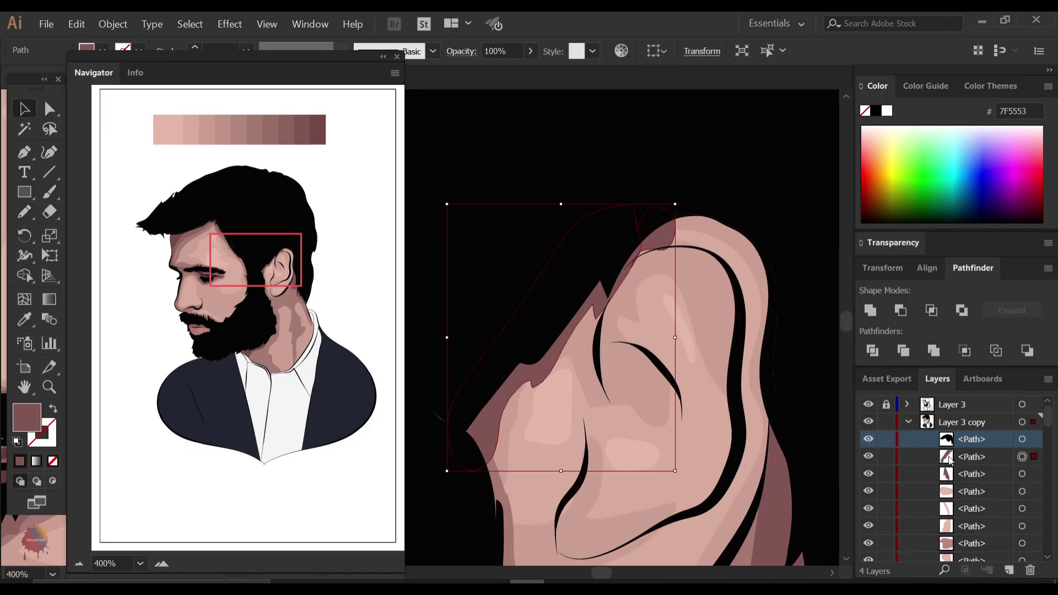
key(ctrl+bracketleft)
key(ctrl+bracketleft)
key(ctrl+minus)
key(ctrl+minus)
key(ctrl+minus)
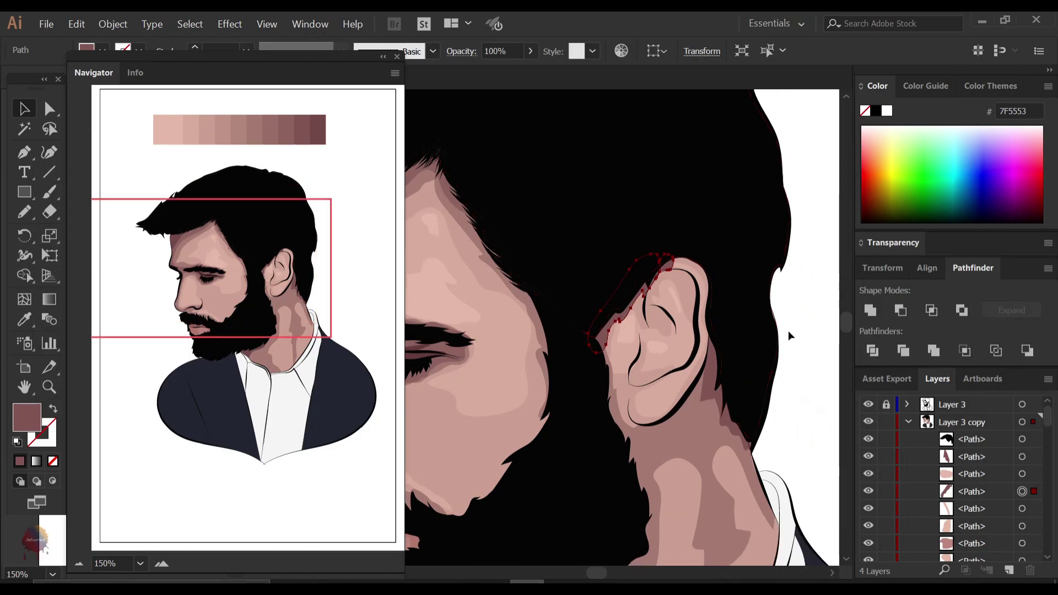
key(ctrl+shift+a)
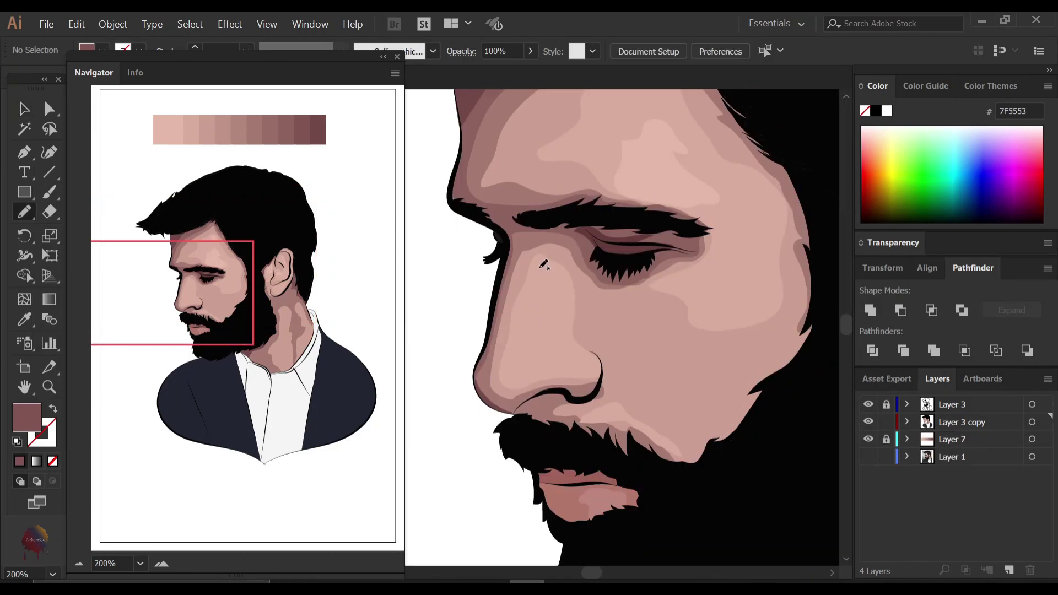
Draw a nose-bridge highlight filled with light skin tone E5B8A6
drag(544, 266, 543, 267)
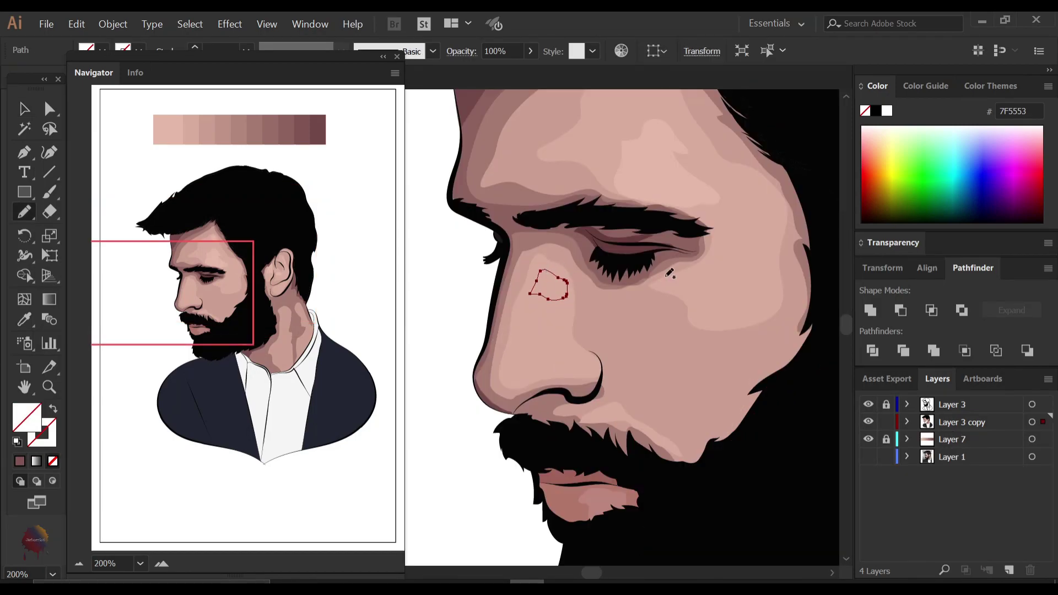
key(i)
scroll(551, 303, up, 1)
click(581, 330)
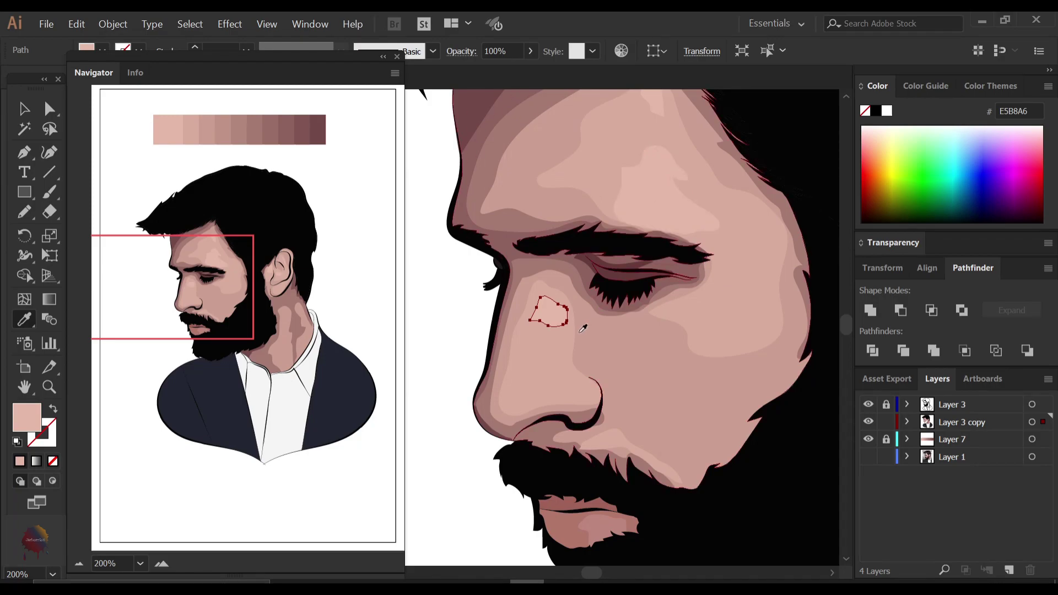
Draw a highlight shape around the lower nose
key(n)
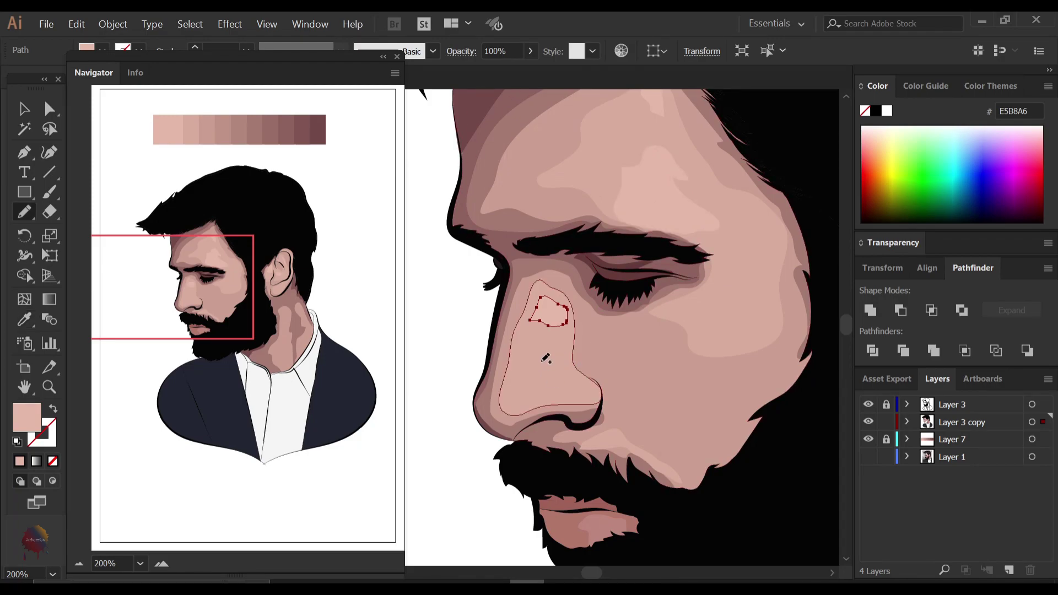
drag(522, 386, 555, 362)
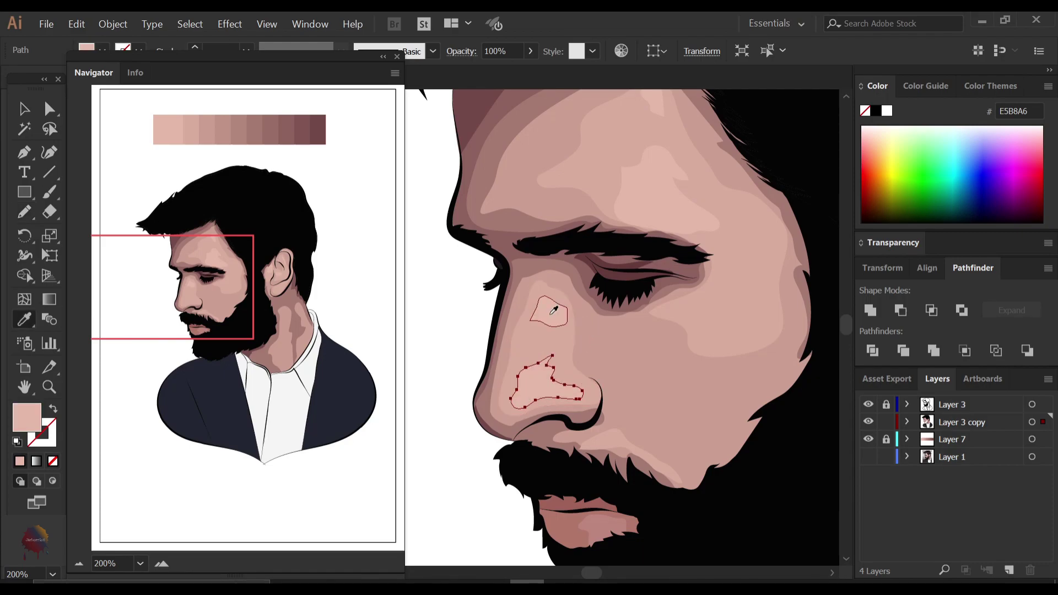
key(ctrl+shift+a)
key(ctrl+minus)
key(ctrl+minus)
key(ctrl+minus)
key(ctrl+plus)
key(ctrl+plus)
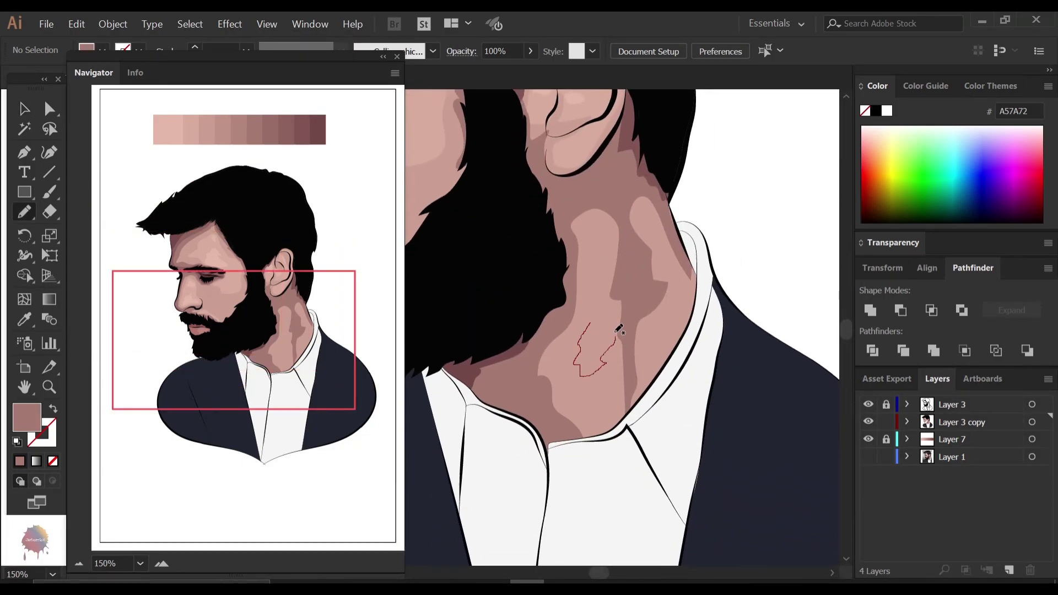
Draw two small light pink D8AC9C highlight patches on the side of the neck
drag(582, 340, 600, 320)
key(i)
click(595, 289)
key(n)
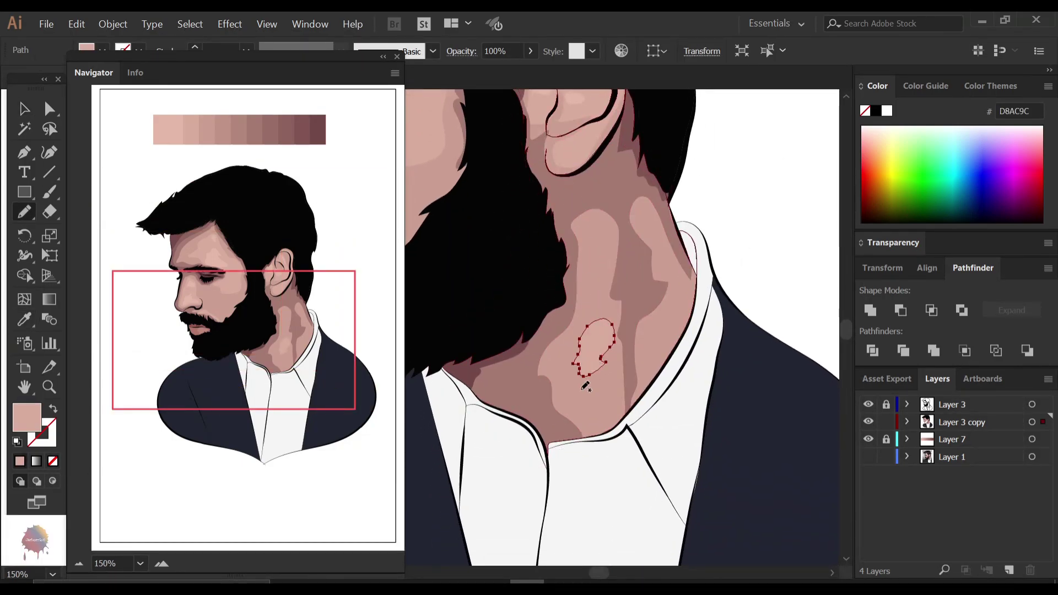
mouse_move(590, 405)
mouse_down()
mouse_move(606, 394)
mouse_move(585, 380)
mouse_up()
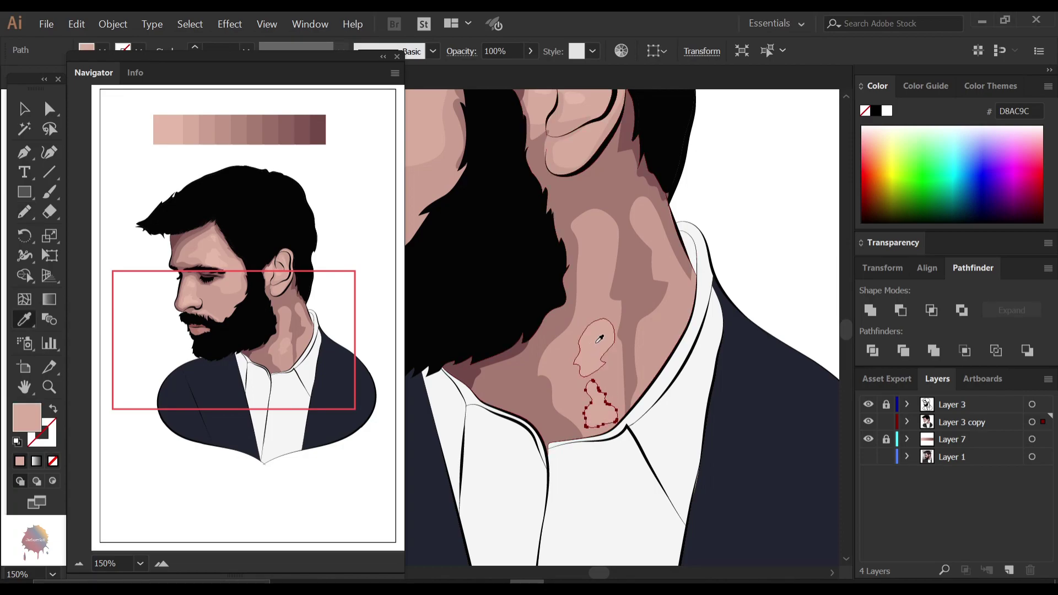
key(v)
click(745, 259)
key(ctrl+minus)
key(ctrl+minus)
Give the neck shading path a skin tone sampled from the face
click(679, 282)
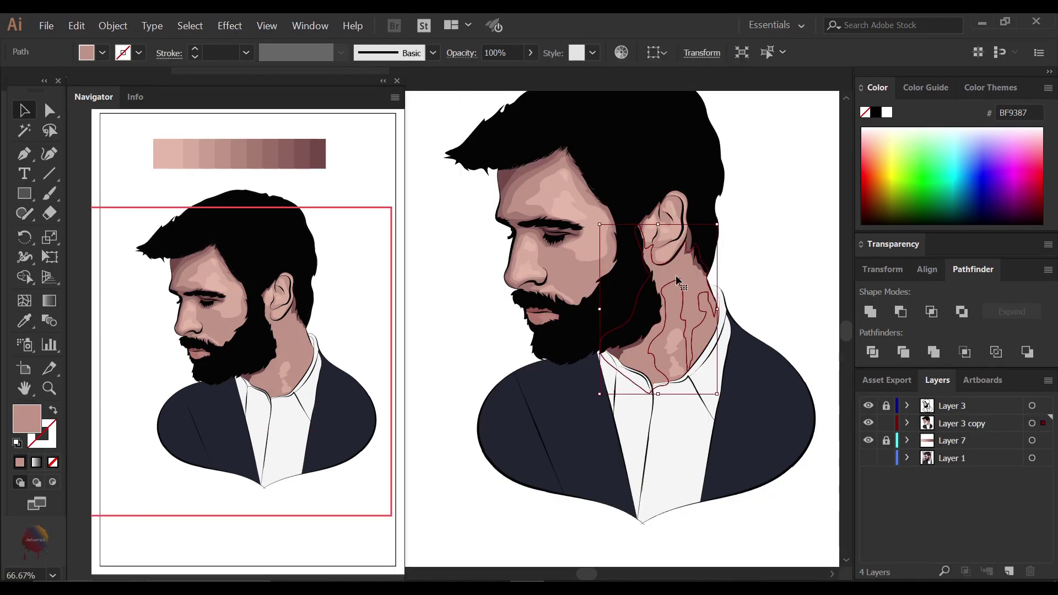
key(i)
click(513, 196)
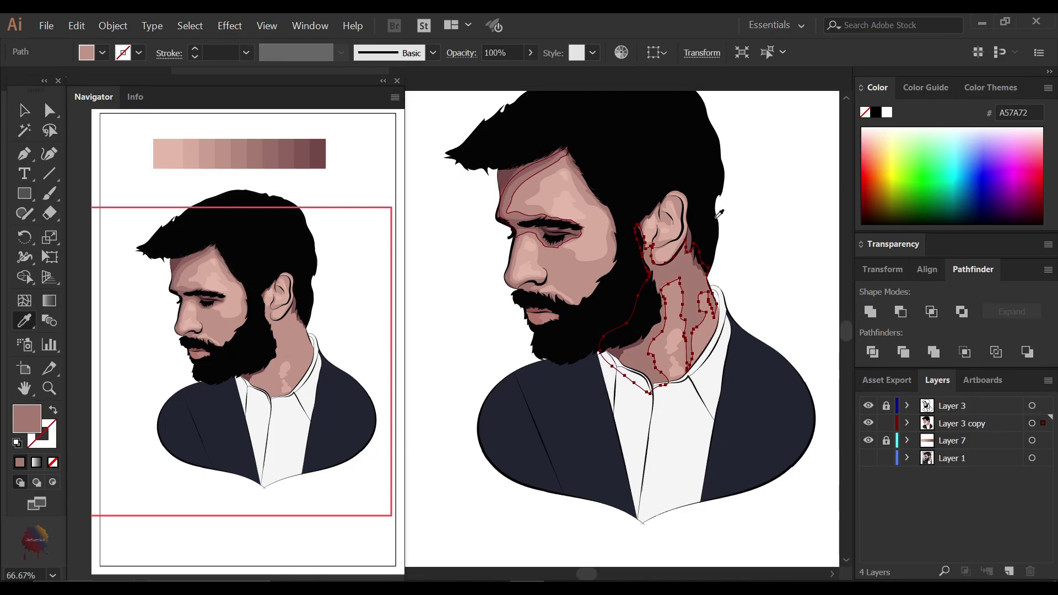
click(781, 251)
key(n)
key(ctrl+plus)
key(ctrl+plus)
key(ctrl+plus)
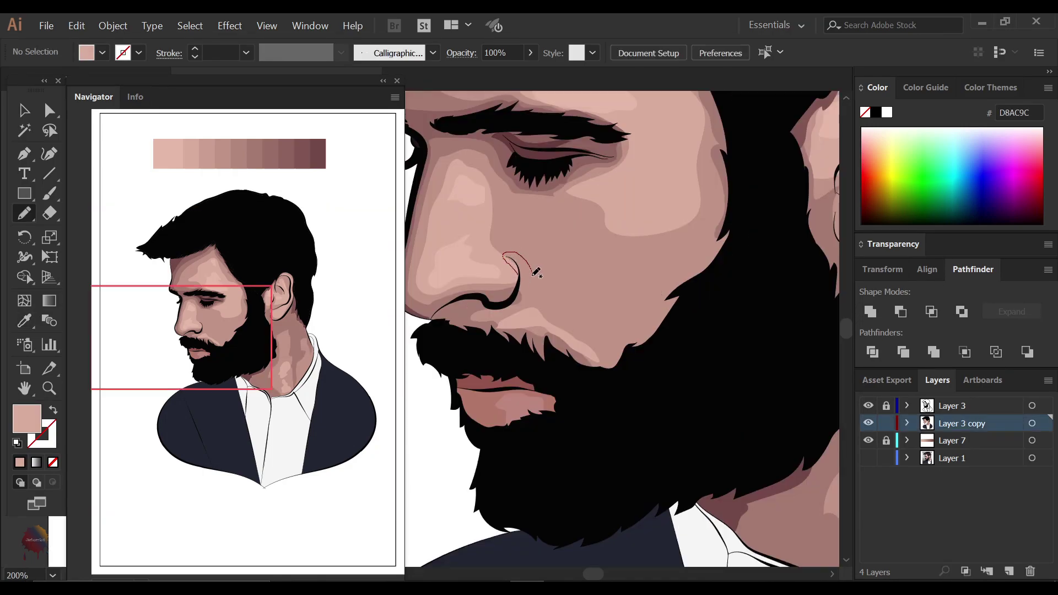
Add a nostril shape filled with the mid skin tone
drag(520, 275, 525, 285)
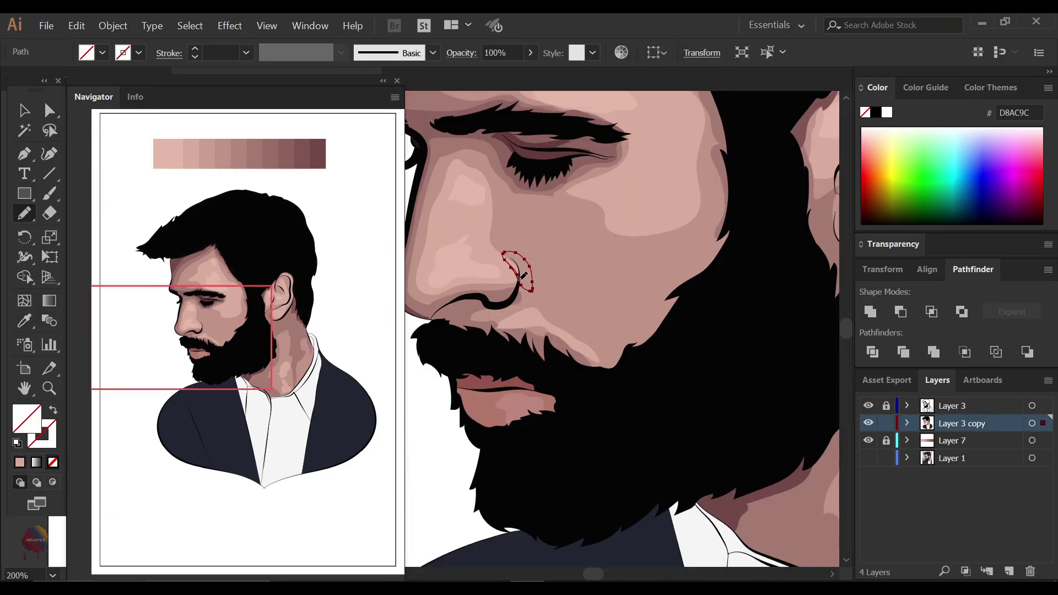
key(i)
click(518, 300)
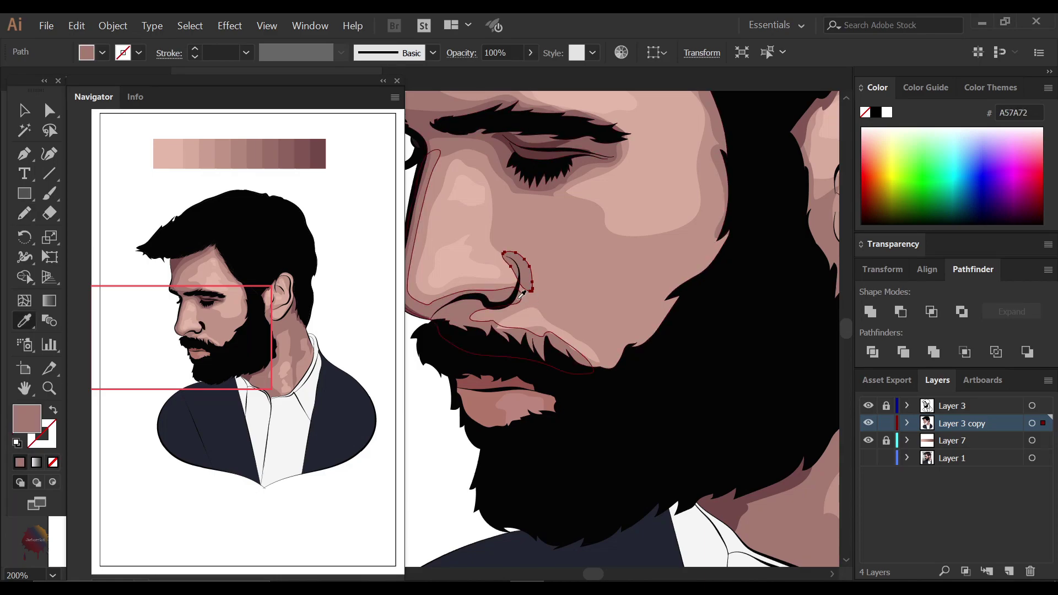
key(ctrl+shift+a)
key(n)
key(ctrl+plus)
Add a tiny shape at the hair edge, then reframe the view on the jacket
drag(617, 208, 617, 209)
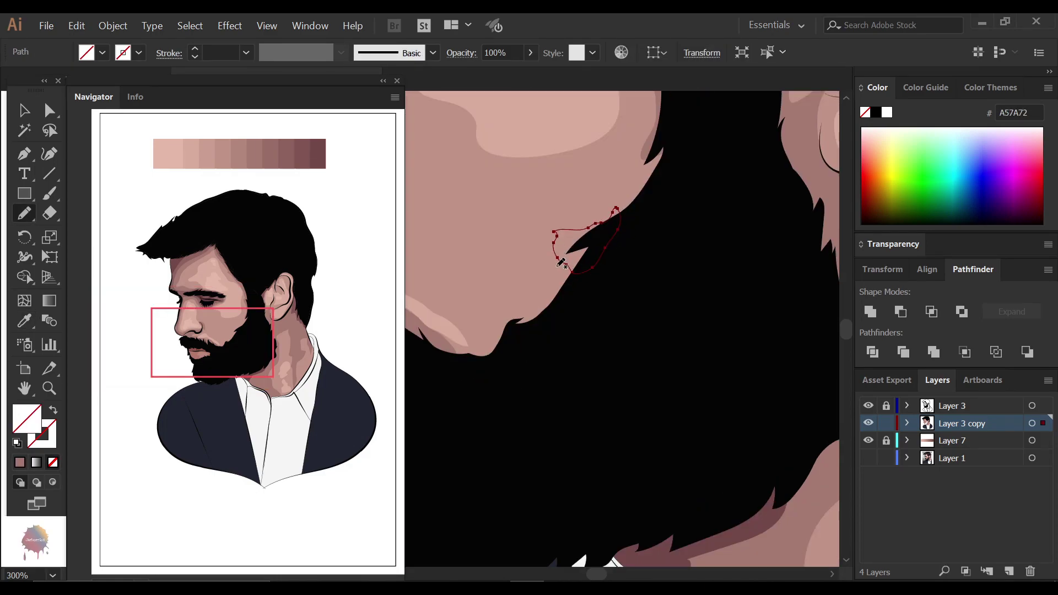
key(ctrl+minus)
key(ctrl+minus)
key(v)
key(ctrl+shift+a)
key(ctrl+minus)
key(ctrl+plus)
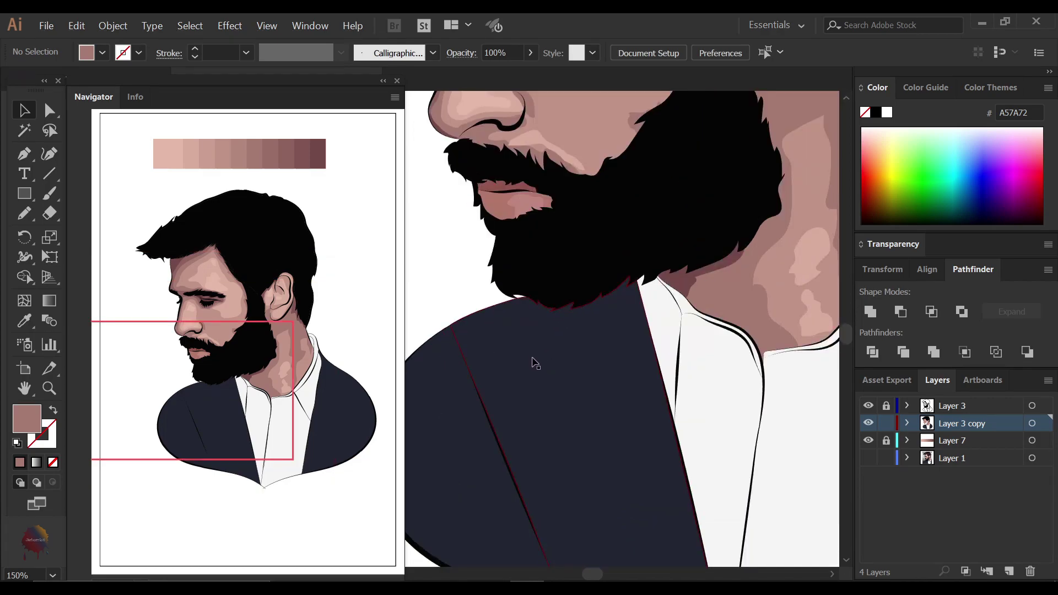
key(n)
Draw a shadow shape on the jacket below the beard, filled with the jacket's navy
drag(503, 306, 654, 358)
key(ctrl+shift+a)
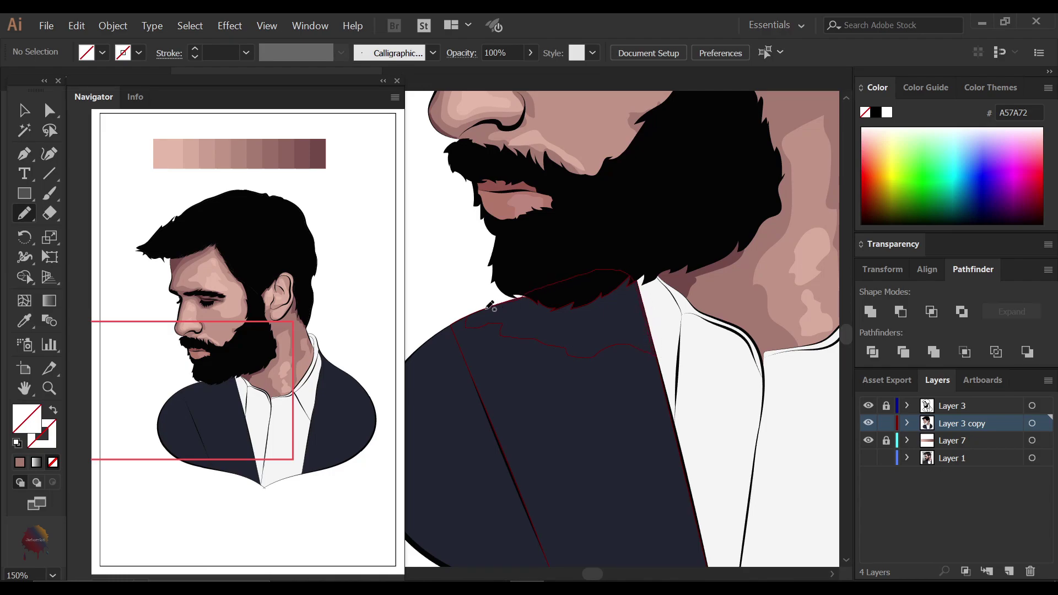
drag(547, 284, 465, 314)
key(i)
click(496, 342)
Darken the jacket shadow fill to navy 191C26 in the Color Picker
double_click(26, 419)
click(564, 401)
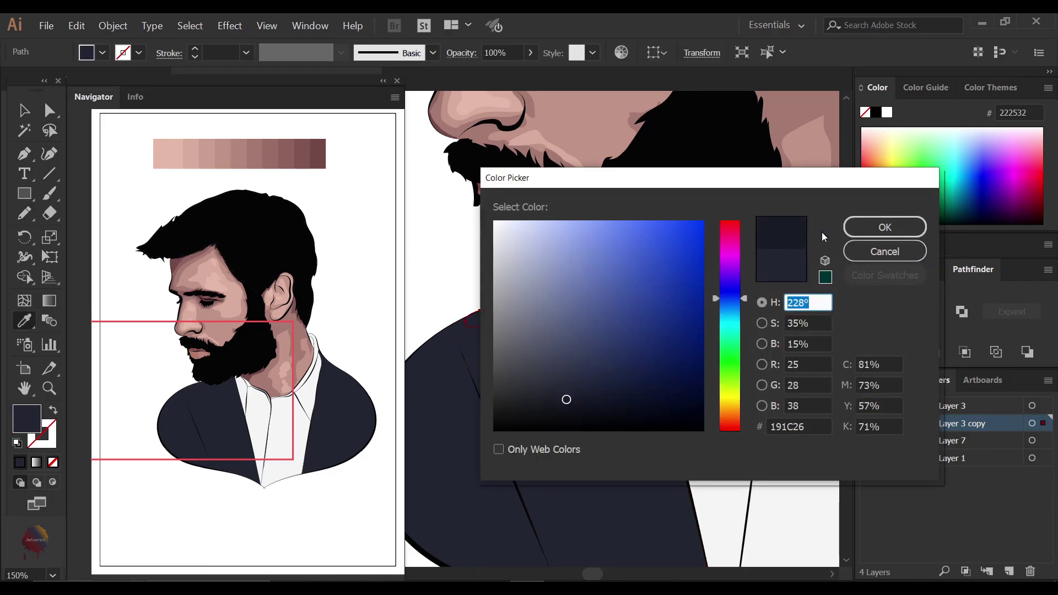
key(Return)
key(v)
key(ctrl+shift+a)
scroll(609, 241, down, 3)
scroll(573, 353, up, 3)
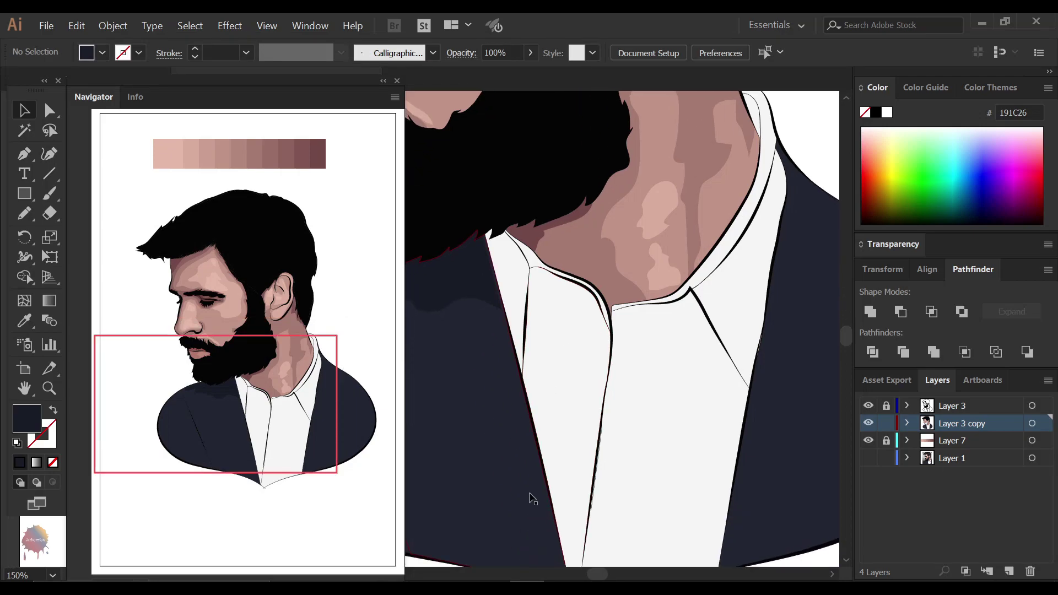
Fill the collar shape with the sampled shirt white and confirm it in the Color Picker
key(n)
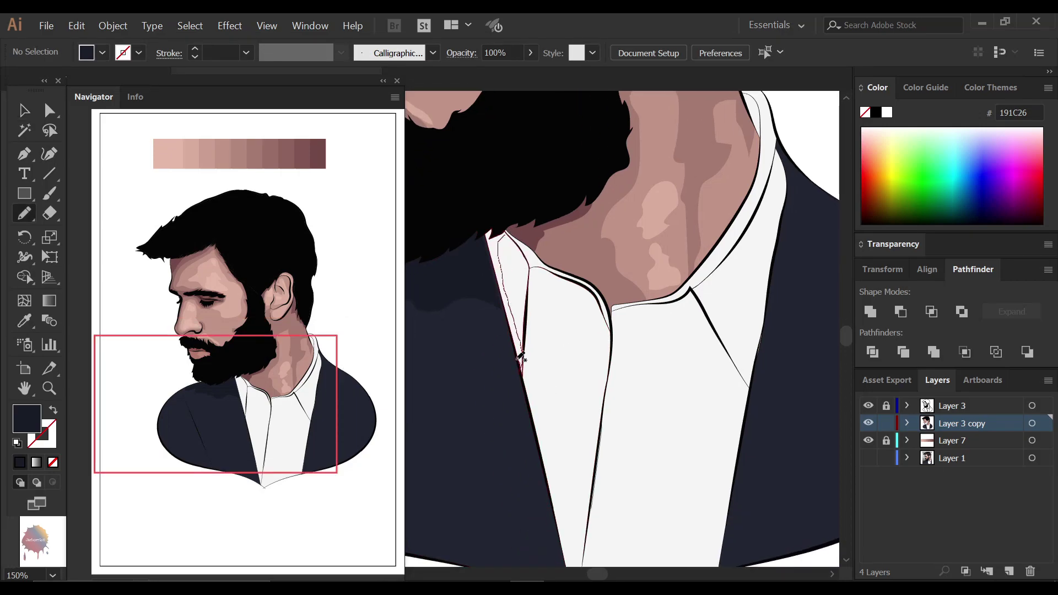
key(i)
click(568, 386)
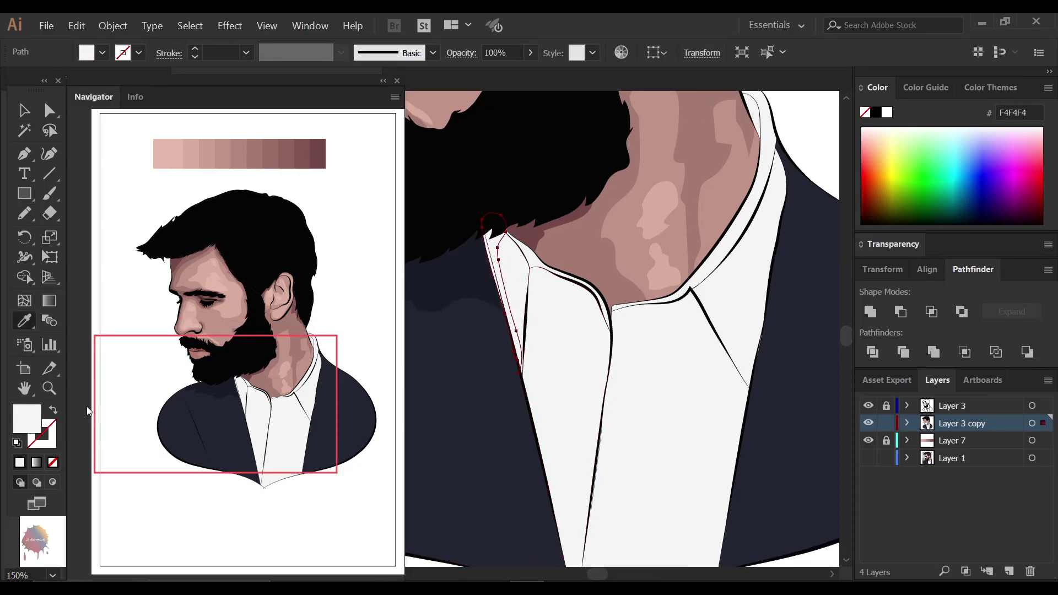
double_click(26, 419)
click(880, 228)
key(n)
click(907, 423)
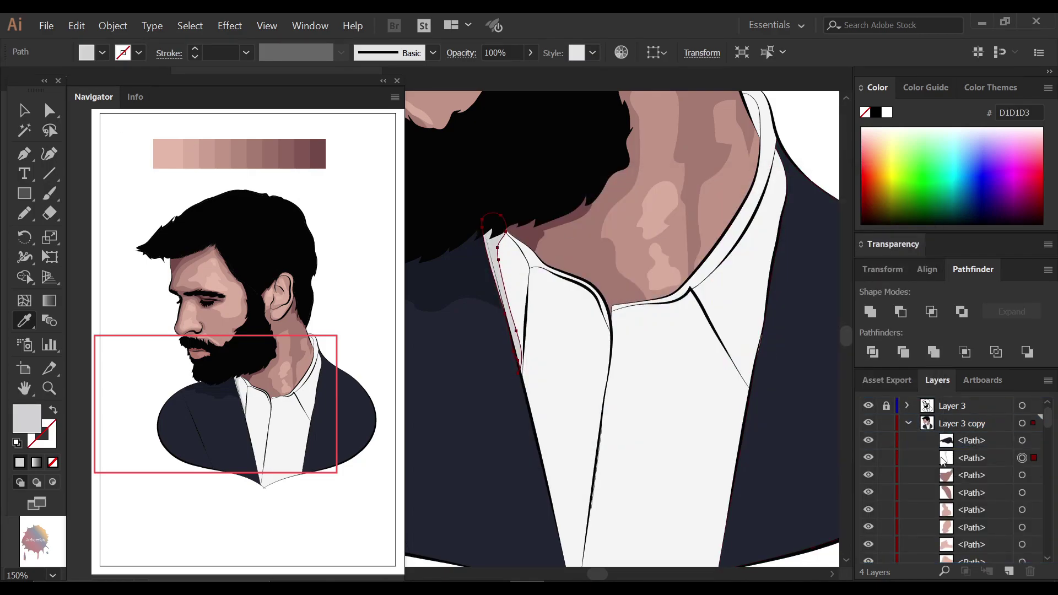
key(ctrl+shift+a)
Draw a shadow down the collar edge and fill it light grey D1D1D3
mouse_move(508, 240)
mouse_down()
mouse_move(537, 382)
mouse_move(505, 236)
mouse_up()
key(i)
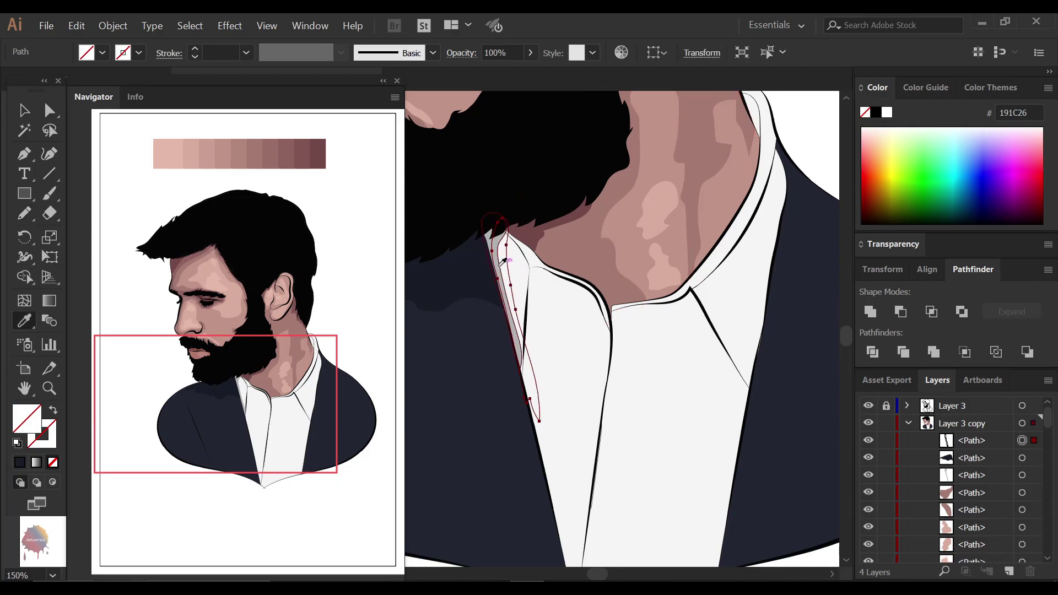
click(567, 386)
double_click(27, 419)
key(Return)
key(ctrl+minus)
key(n)
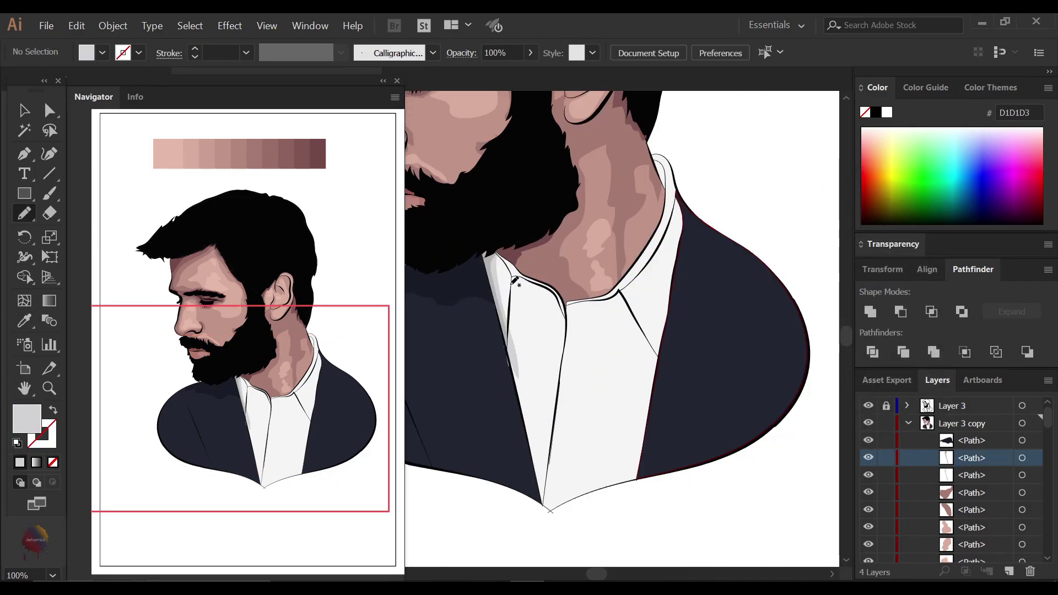
Fill a collar shape with mid grey B2B2B2 and reselect it to check
key(i)
click(512, 358)
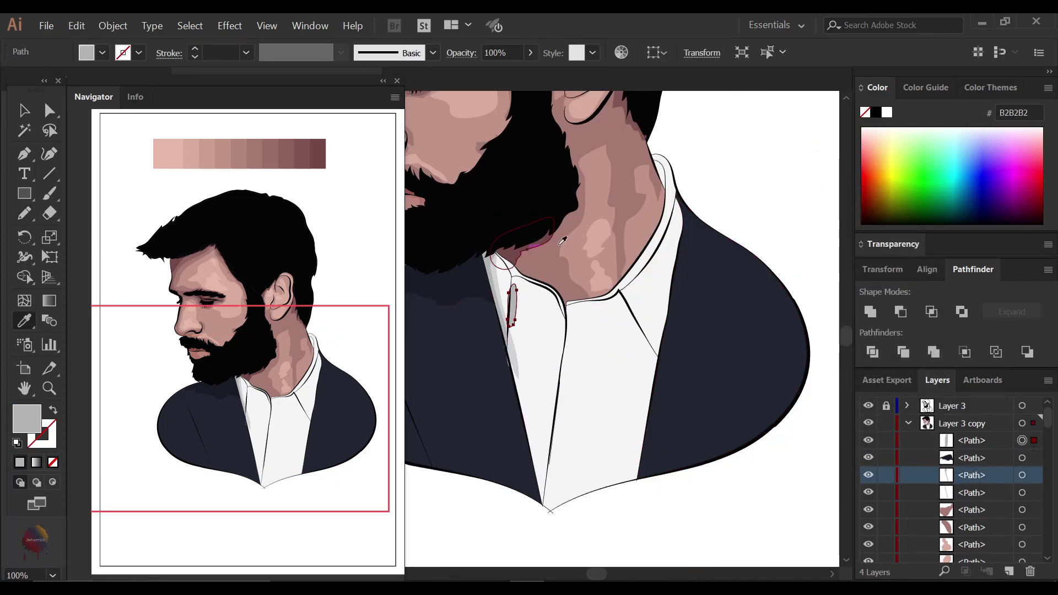
key(v)
click(744, 198)
click(513, 308)
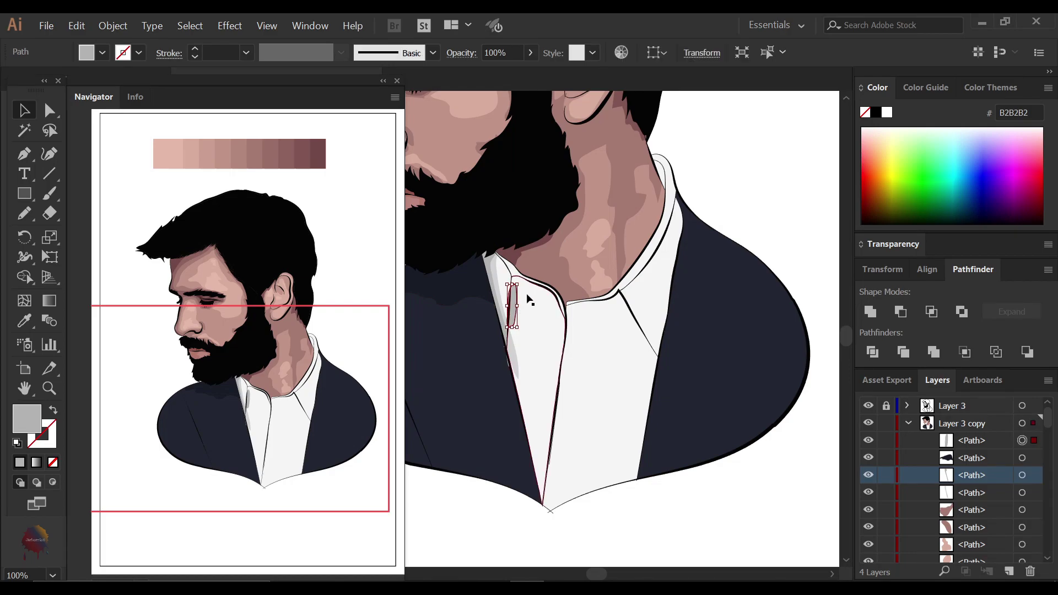
scroll(523, 298, up, 2)
scroll(548, 274, up, 1)
Draw a shadow on the collar fold filled light grey D1D1D3
key(n)
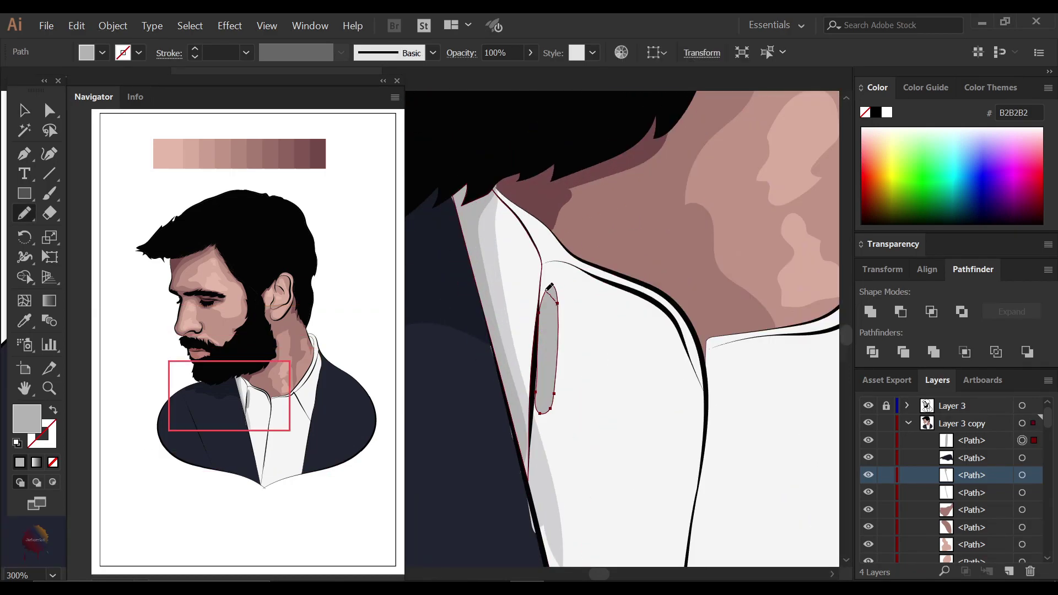
scroll(548, 292, down, 1)
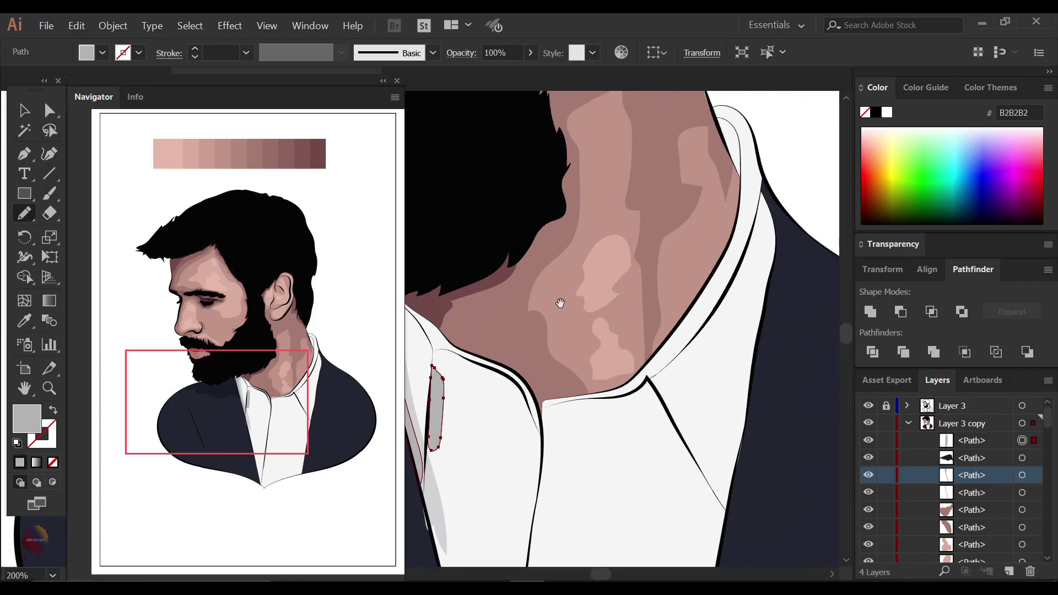
key(v)
click(813, 163)
key(n)
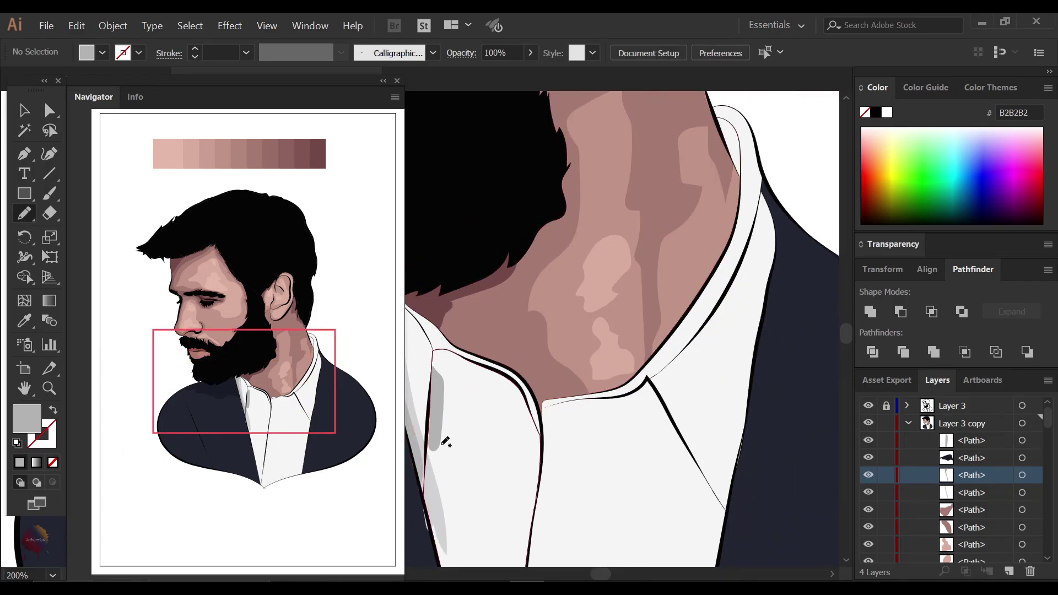
scroll(446, 441, down, 1)
drag(432, 421, 485, 345)
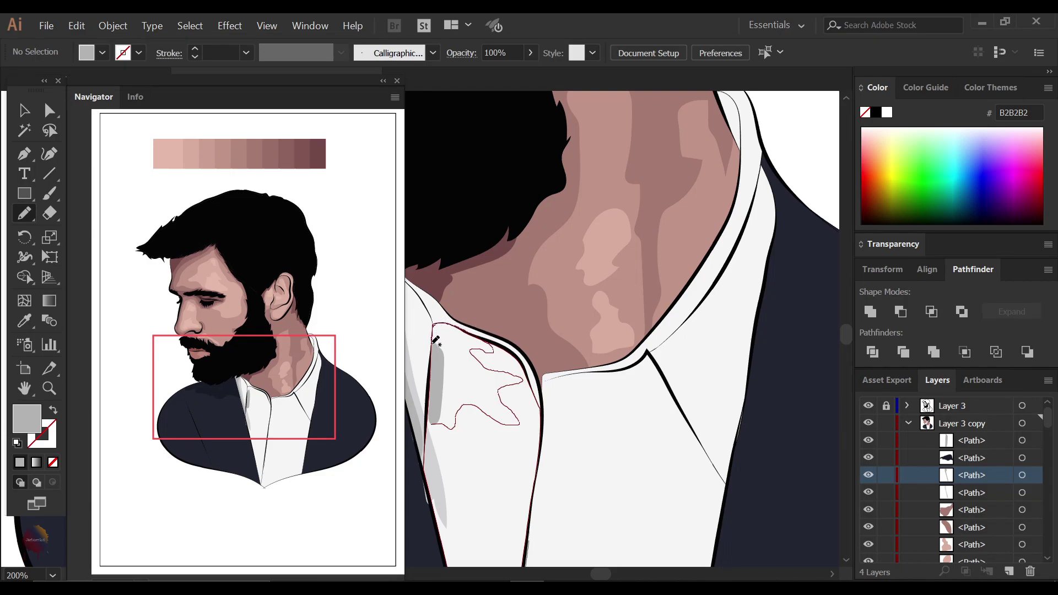
drag(431, 405, 438, 422)
key(i)
click(422, 408)
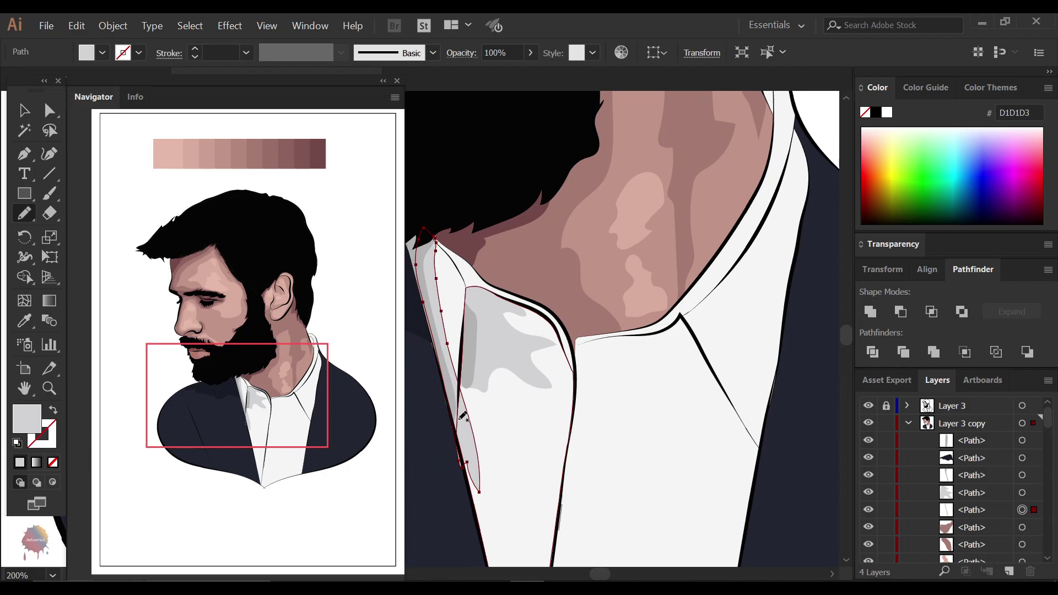
Draw a light grey shadow along the collar edge under the lapel
scroll(464, 457, down, 2)
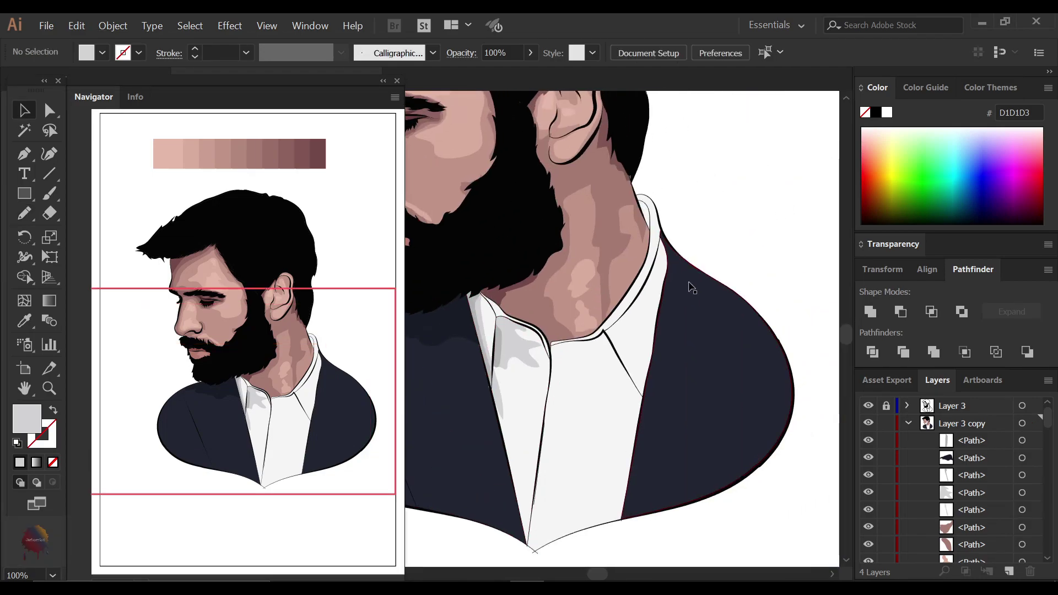
scroll(689, 283, up, 2)
mouse_move(568, 325)
mouse_down()
mouse_move(560, 379)
mouse_move(468, 347)
mouse_up()
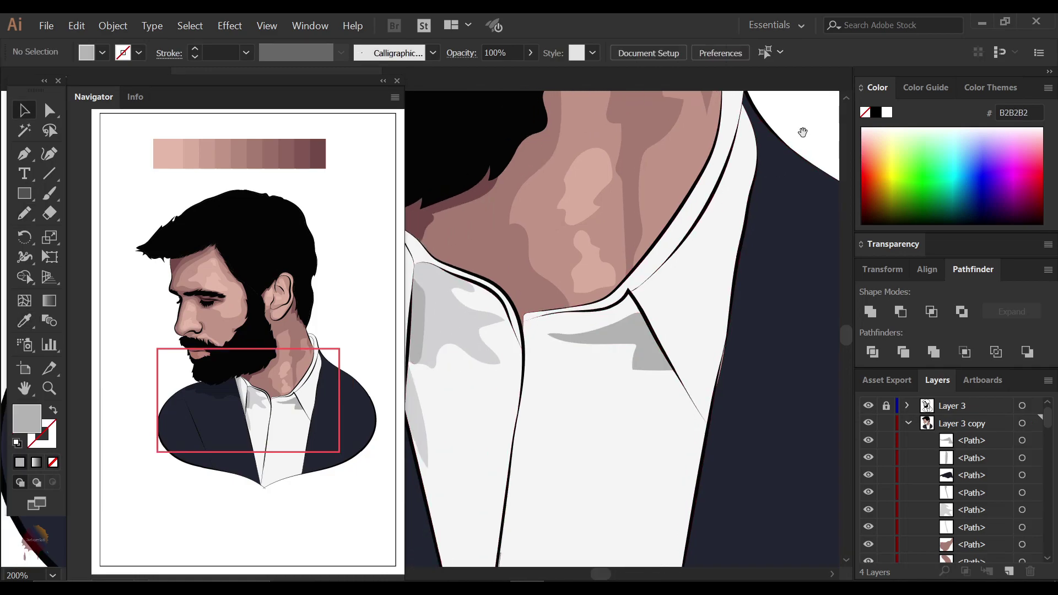
scroll(619, 336, down, 1)
mouse_move(601, 318)
mouse_down()
mouse_move(525, 331)
mouse_move(605, 375)
mouse_move(594, 398)
mouse_move(667, 411)
mouse_up()
scroll(665, 396, up, 2)
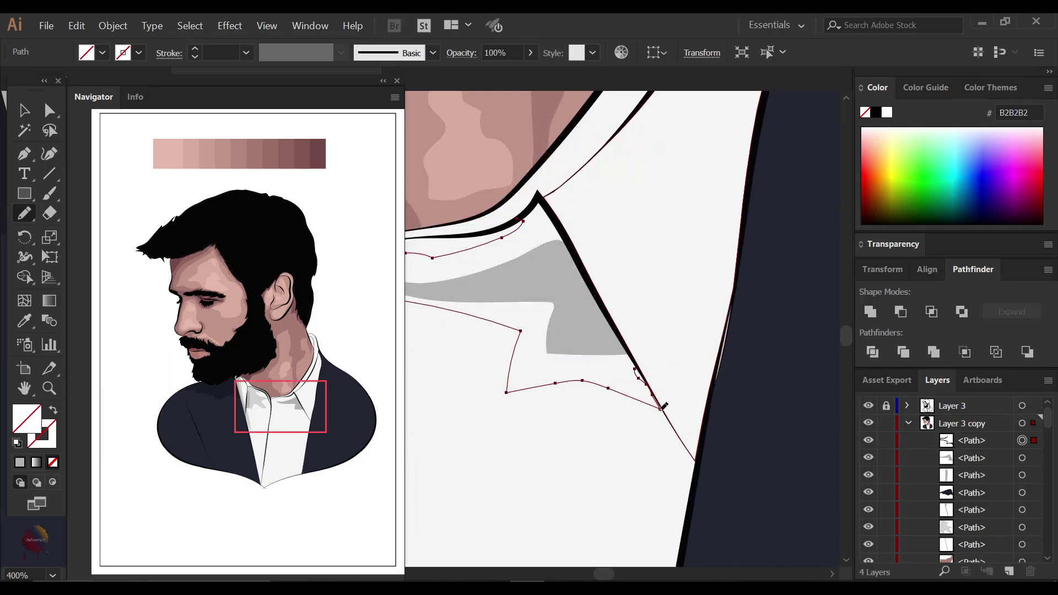
drag(572, 238, 636, 371)
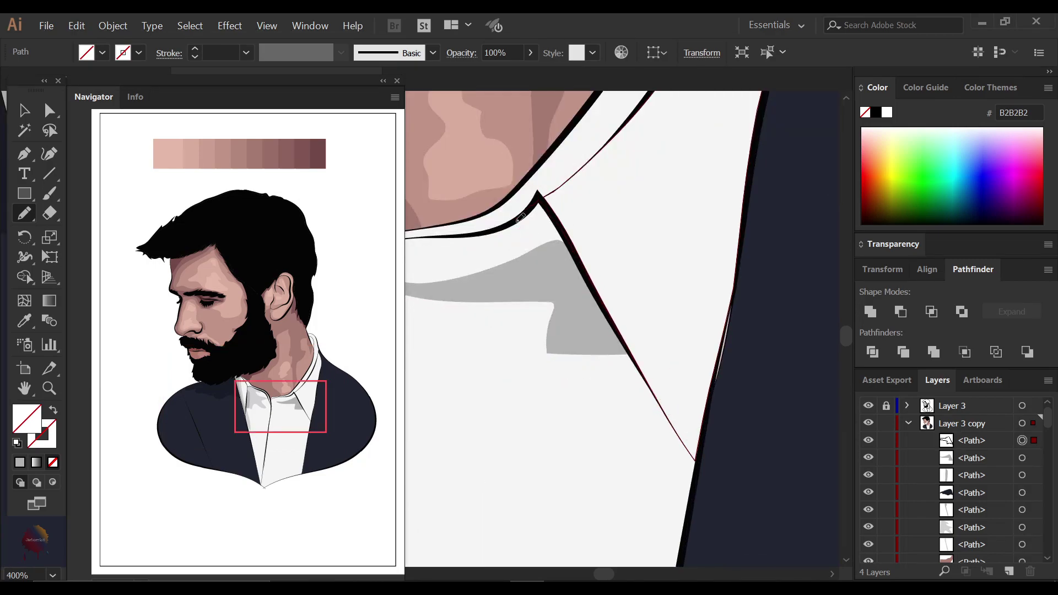
scroll(606, 331, down, 2)
key(i)
click(435, 259)
key(ctrl+shift+a)
key(n)
Add a neck shadow beside the collar filled with skin tone A57A72
scroll(623, 331, down, 3)
key(ctrl+minus)
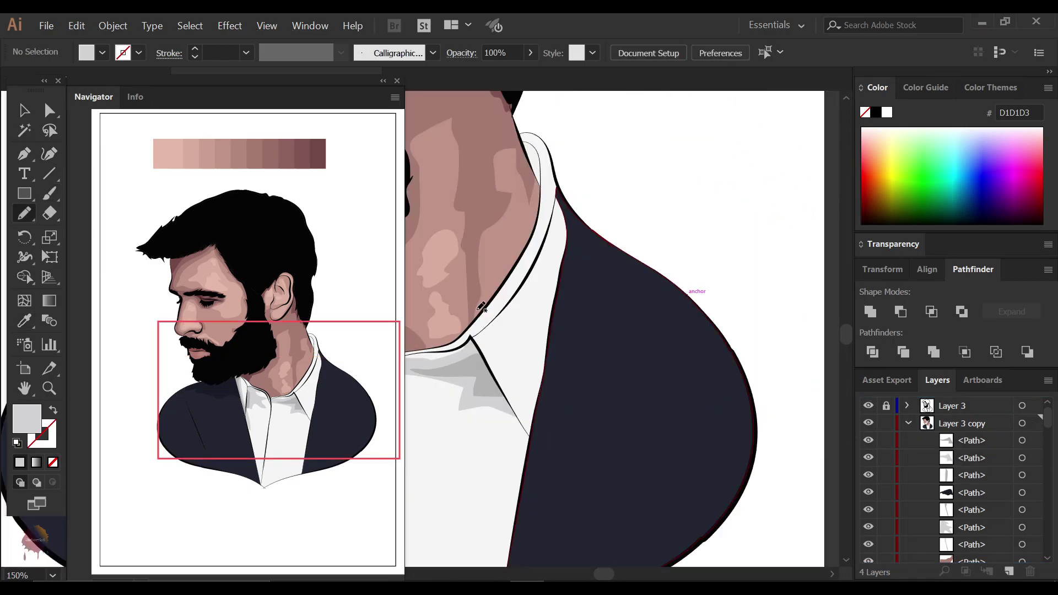
mouse_move(474, 318)
mouse_down()
mouse_move(541, 183)
mouse_move(475, 319)
mouse_up()
key(i)
click(463, 231)
key(n)
scroll(485, 309, up, 2)
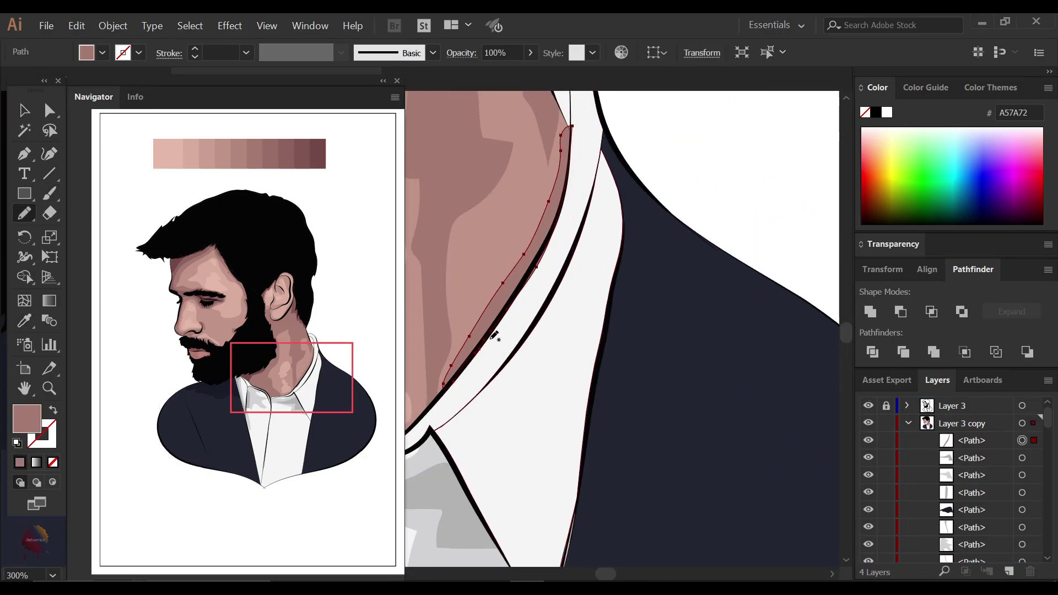
scroll(491, 342, up, 2)
scroll(490, 342, right, 1)
scroll(540, 261, up, 2)
key(ctrl+shift+a)
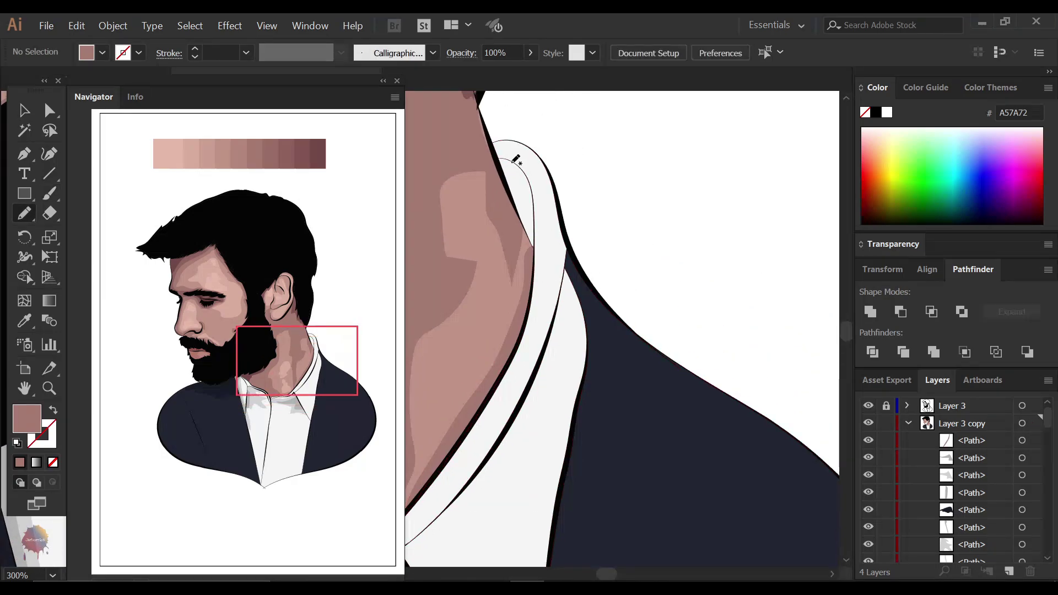
Draw a small collar shape filled with shirt white
drag(537, 200, 515, 165)
key(i)
scroll(496, 330, down, 3)
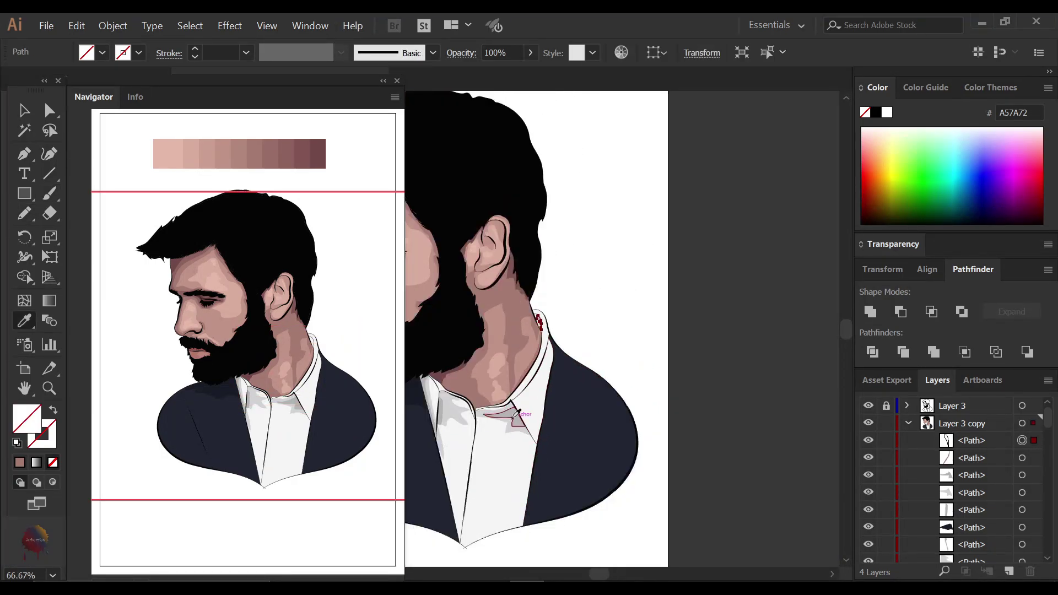
scroll(496, 330, up, 1)
click(433, 502)
key(ctrl+shift+a)
key(n)
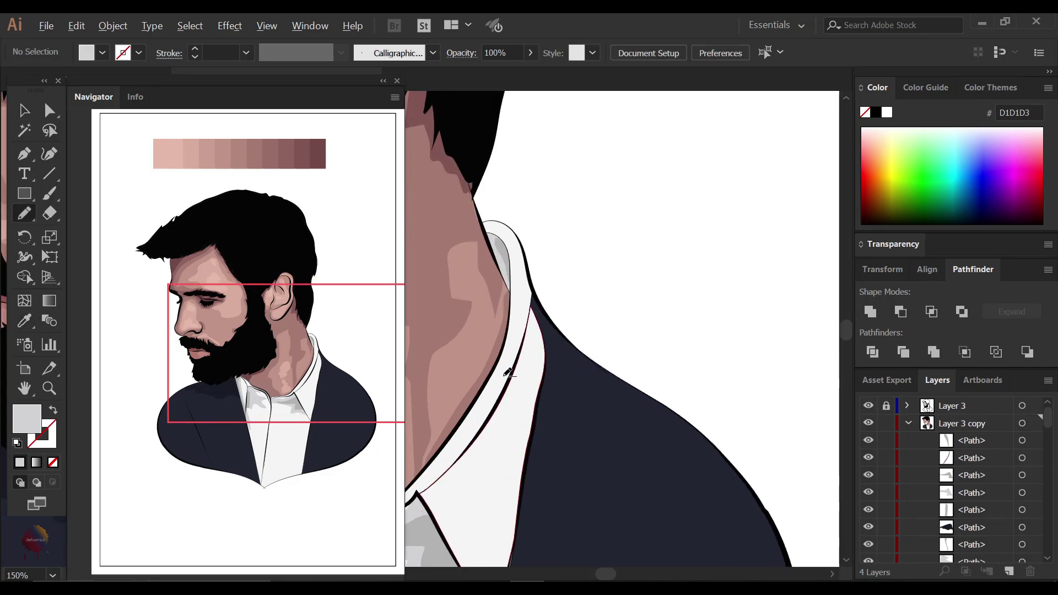
scroll(570, 286, up, 2)
Draw a grey shadow along the collar edge next to the jacket
drag(610, 304, 633, 346)
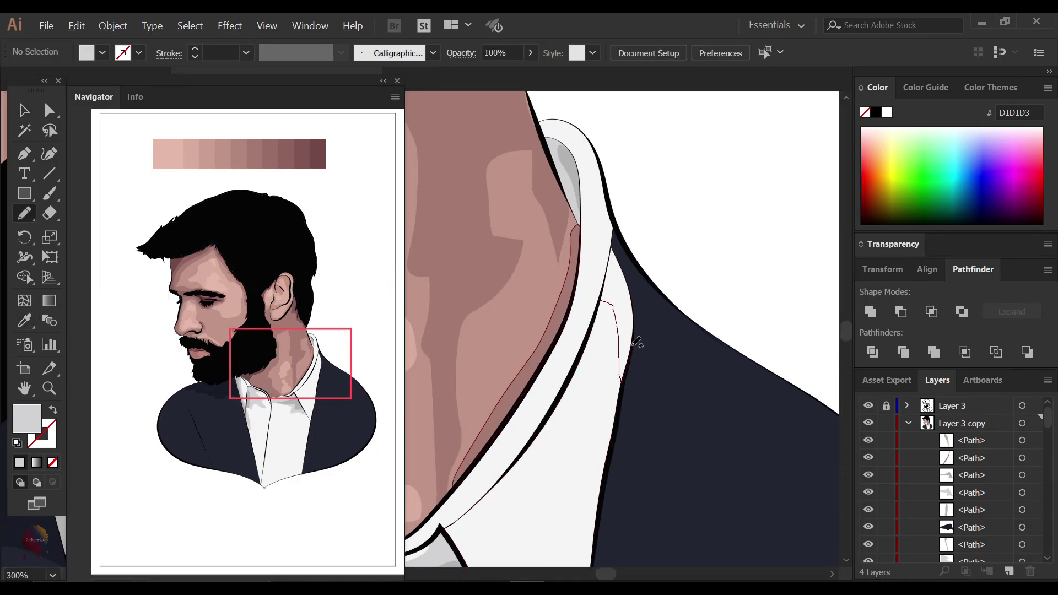
drag(617, 246, 606, 303)
key(v)
scroll(683, 182, up, 1)
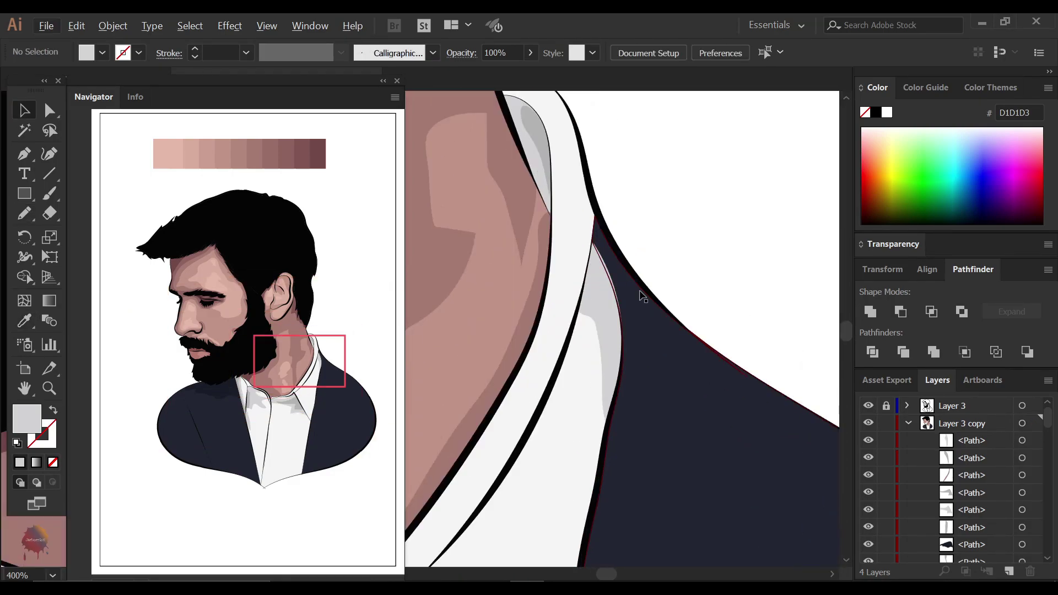
click(698, 433)
key(ctrl+shift+a)
scroll(736, 302, down, 2)
scroll(633, 418, down, 3)
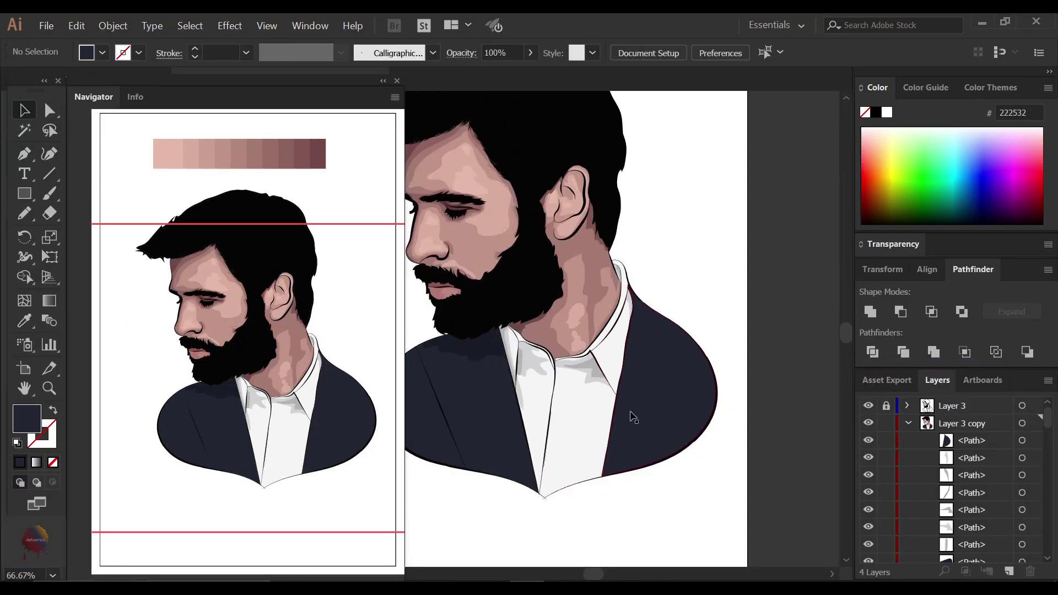
scroll(672, 369, up, 1)
scroll(708, 279, up, 2)
Draw a thin shape along the jacket's left edge filled dark grey 262626
mouse_move(482, 249)
mouse_down()
mouse_move(469, 365)
mouse_move(482, 254)
mouse_up()
key(i)
click(679, 366)
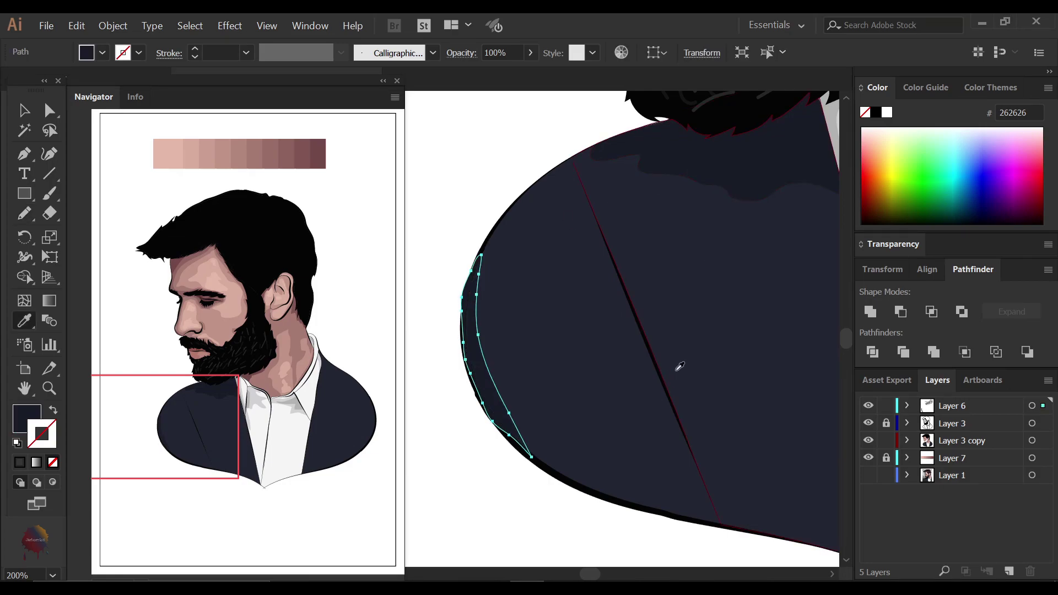
drag(680, 366, 609, 363)
key(n)
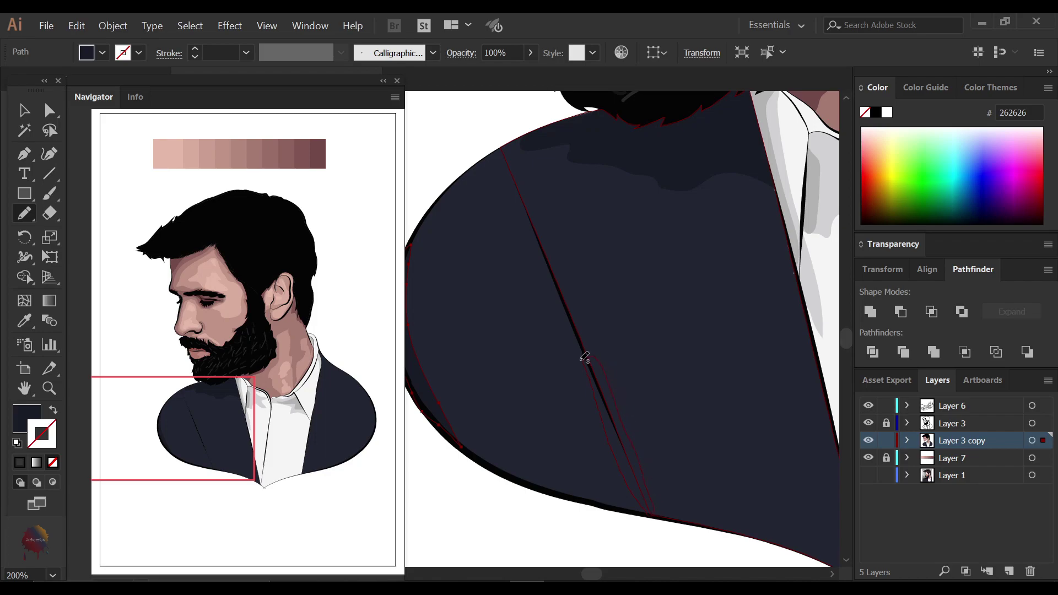
key(ctrl+shift+a)
key(ctrl+minus)
Draw a freehand highlight shape across the front and top of the black hair
scroll(493, 266, up, 5)
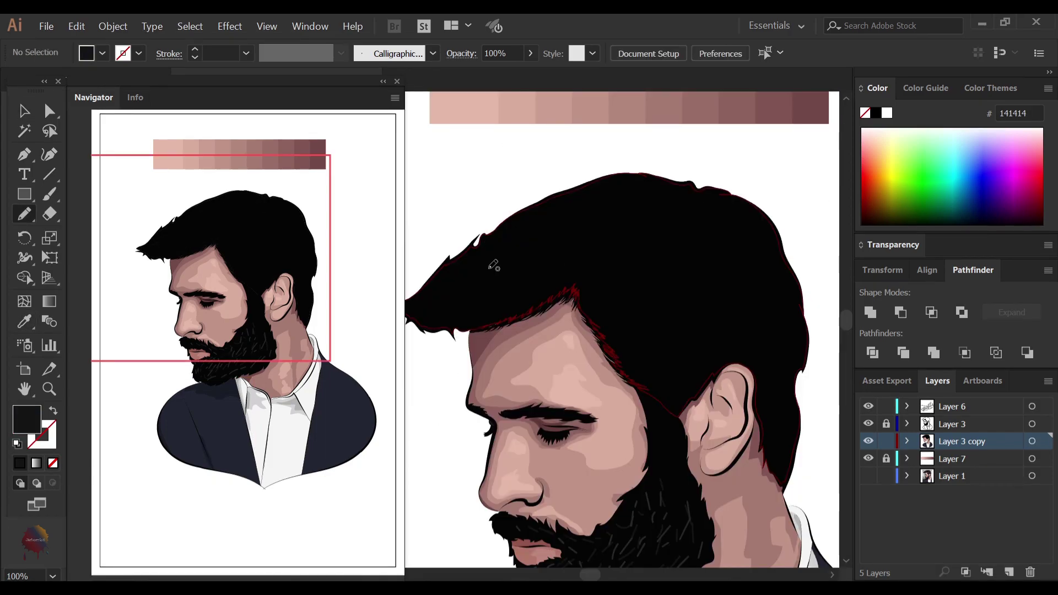
scroll(493, 266, left, 2)
scroll(474, 281, down, 1)
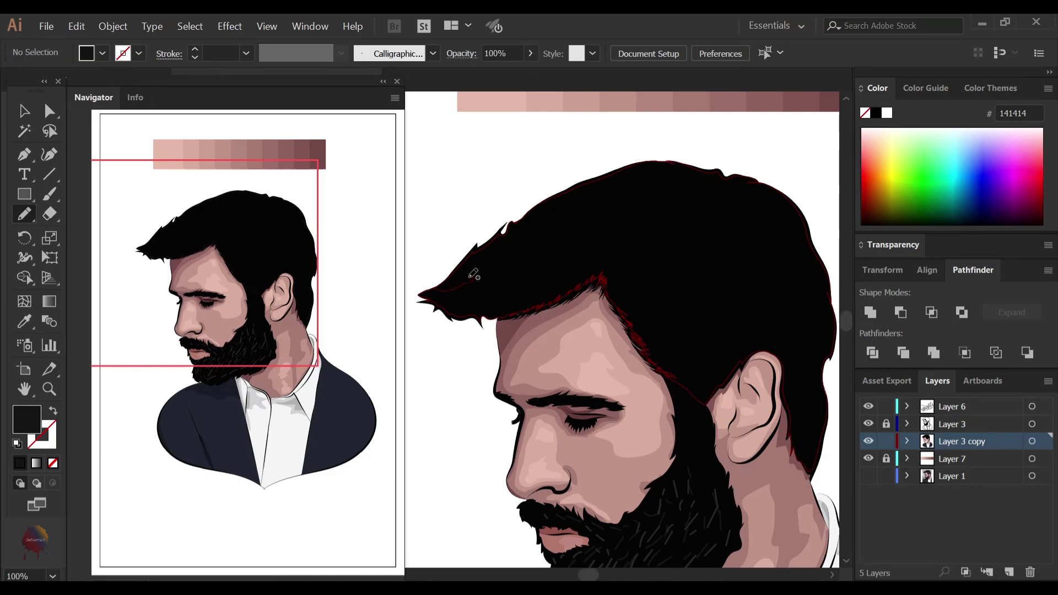
drag(471, 275, 477, 274)
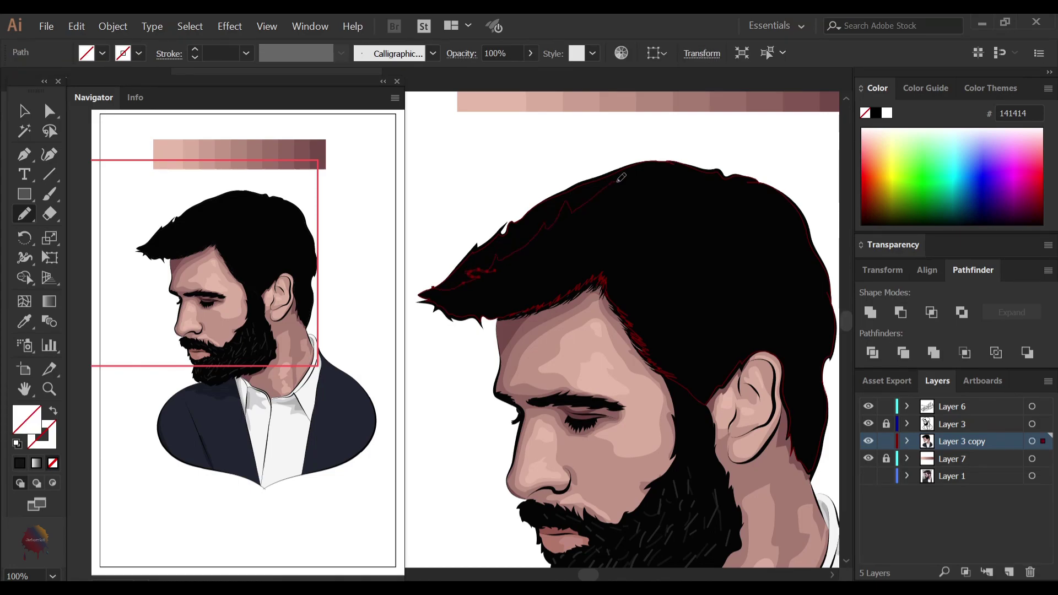
drag(659, 187, 702, 183)
drag(447, 306, 469, 274)
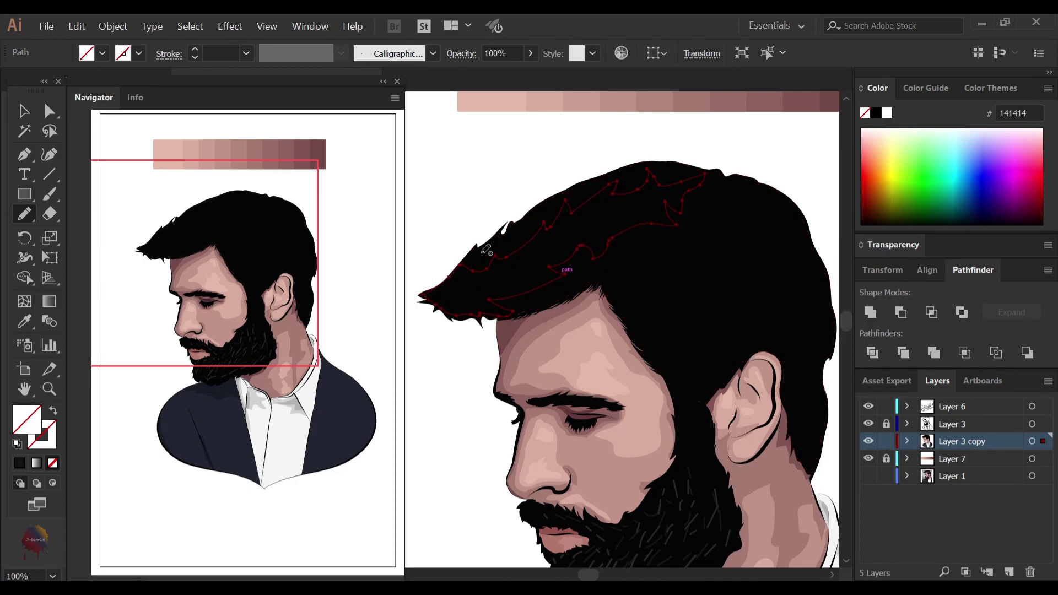
Set the fill colour for the new hair shape to dark grey 191919
key(i)
click(467, 250)
double_click(26, 420)
click(871, 229)
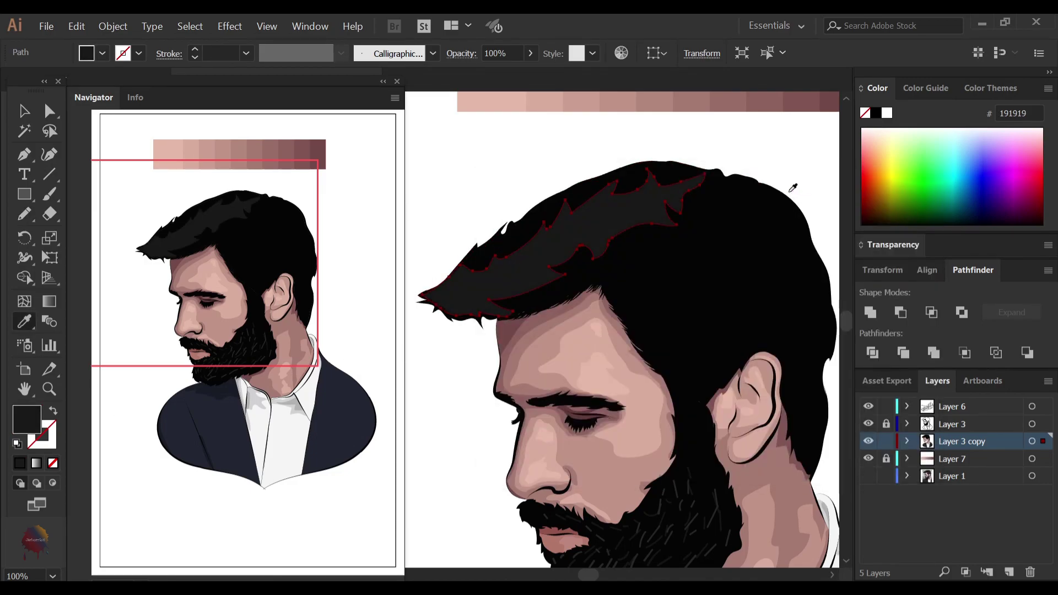
key(n)
Draw highlight shapes along the hairline to the temple and the back of the head
scroll(603, 282, up, 2)
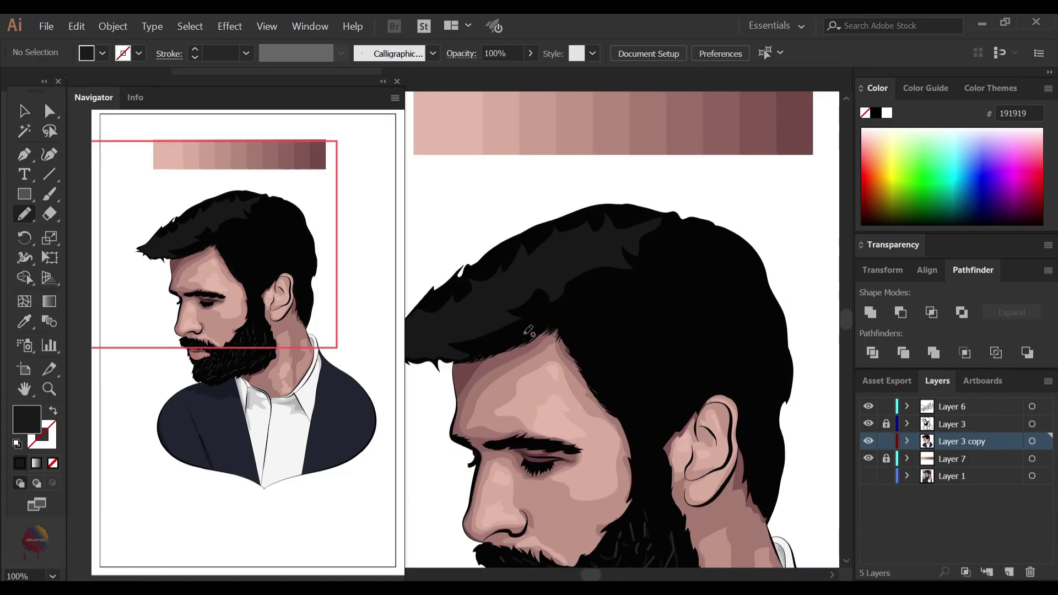
drag(589, 369, 610, 387)
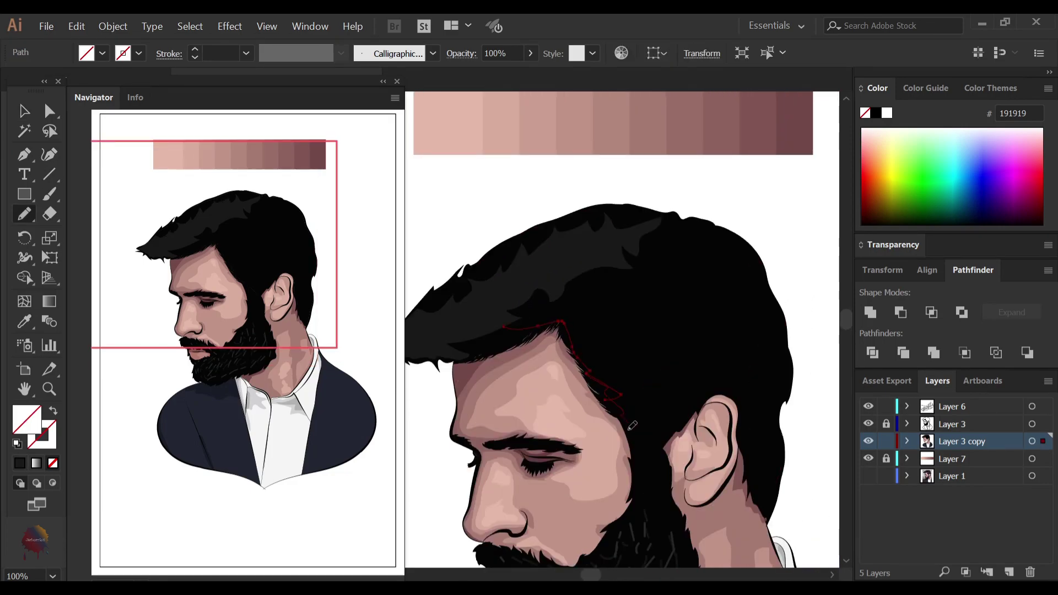
drag(664, 431, 750, 370)
scroll(708, 391, down, 1)
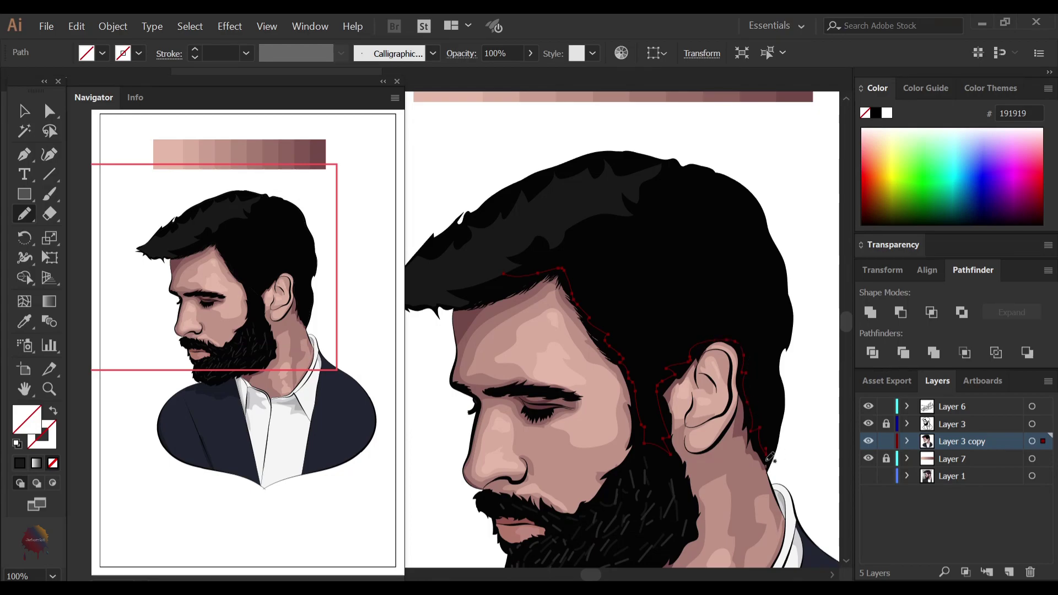
drag(784, 294, 694, 174)
Apply the dark grey fill to the finished hair highlight and deselect it
key(i)
click(634, 220)
key(v)
click(769, 156)
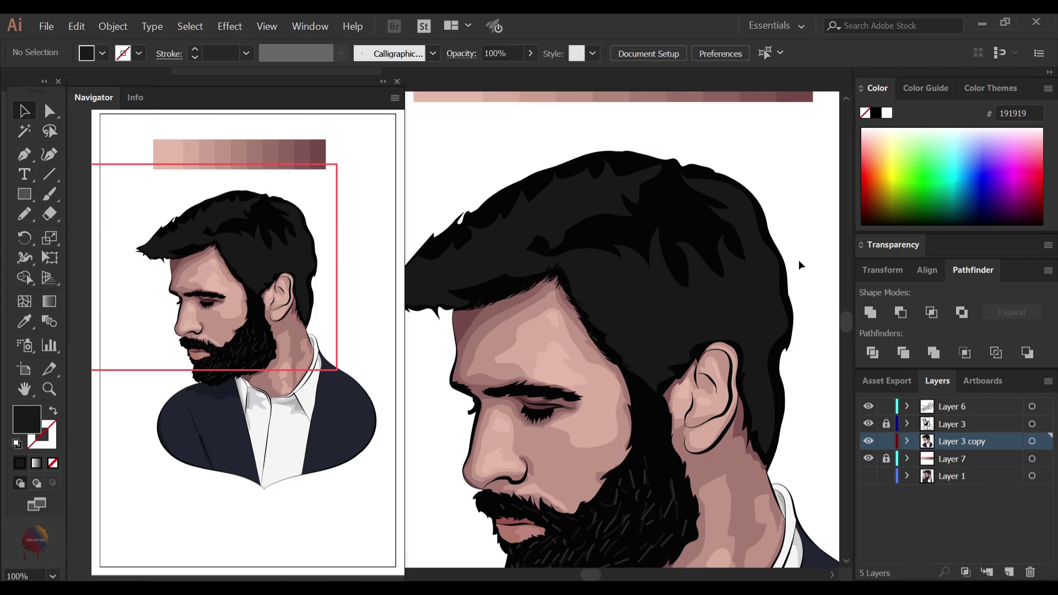
scroll(779, 213, down, 1)
scroll(495, 302, up, 1)
Set the front hair highlight shape's fill to 191919
click(555, 272)
key(i)
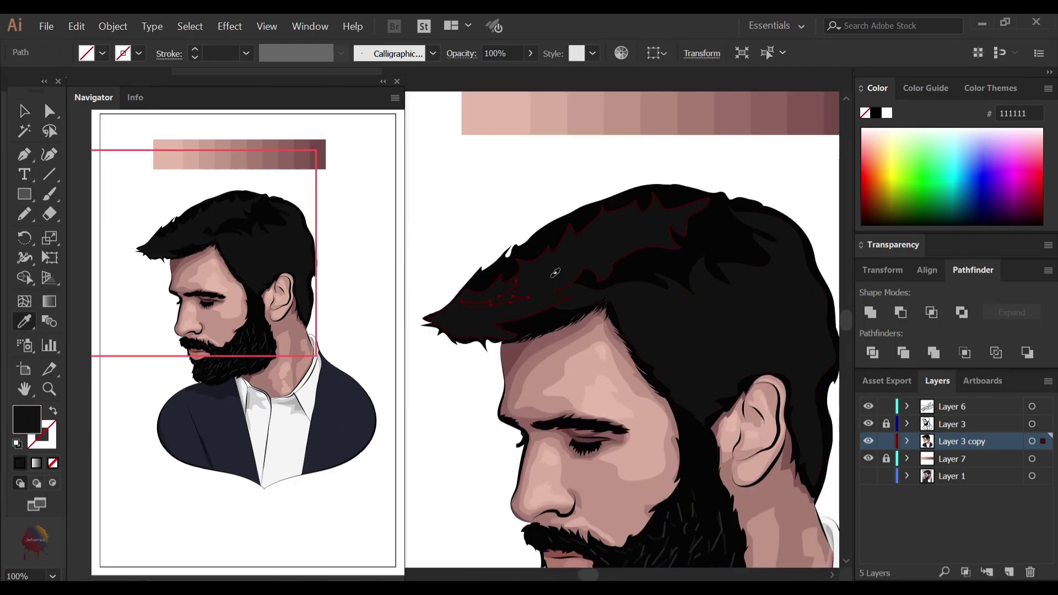
click(802, 223)
key(v)
click(791, 184)
key(n)
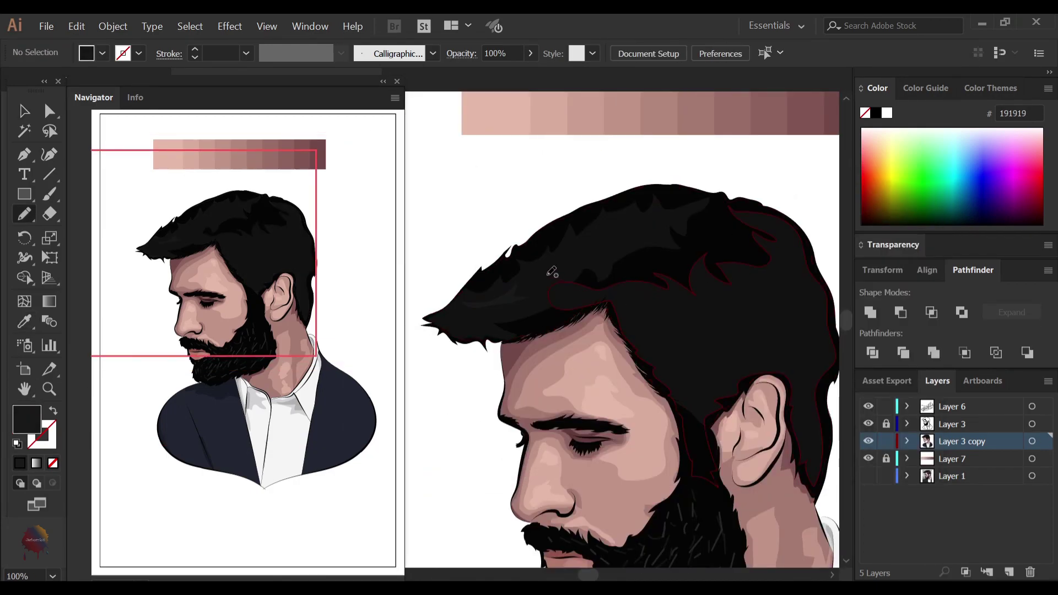
Draw a larger crown highlight and swap it to the dark grey fill with Shift+X
drag(561, 283, 534, 269)
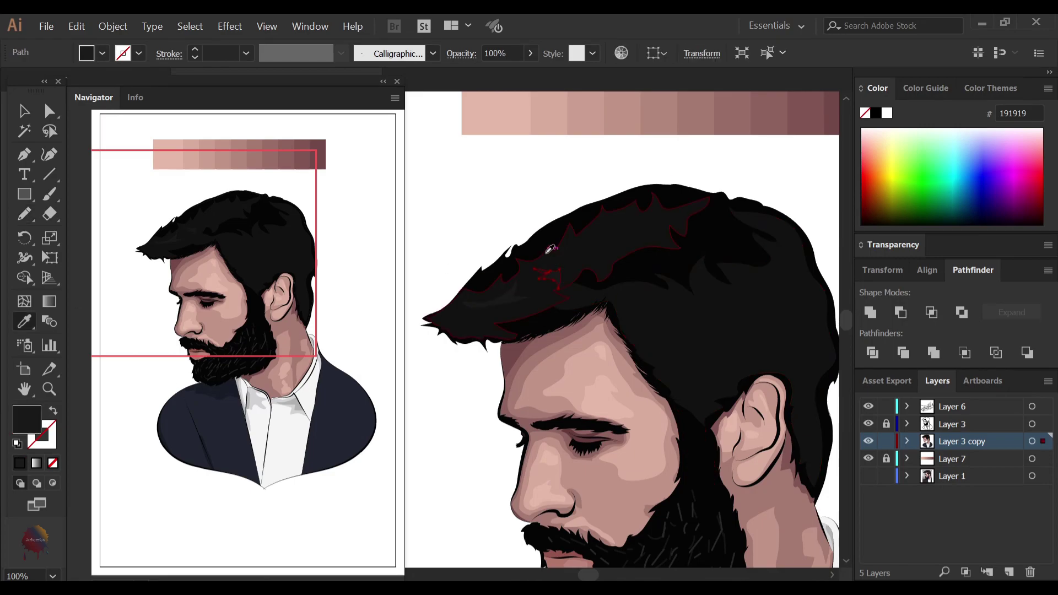
mouse_move(590, 246)
mouse_down()
mouse_move(637, 324)
mouse_move(670, 304)
mouse_up()
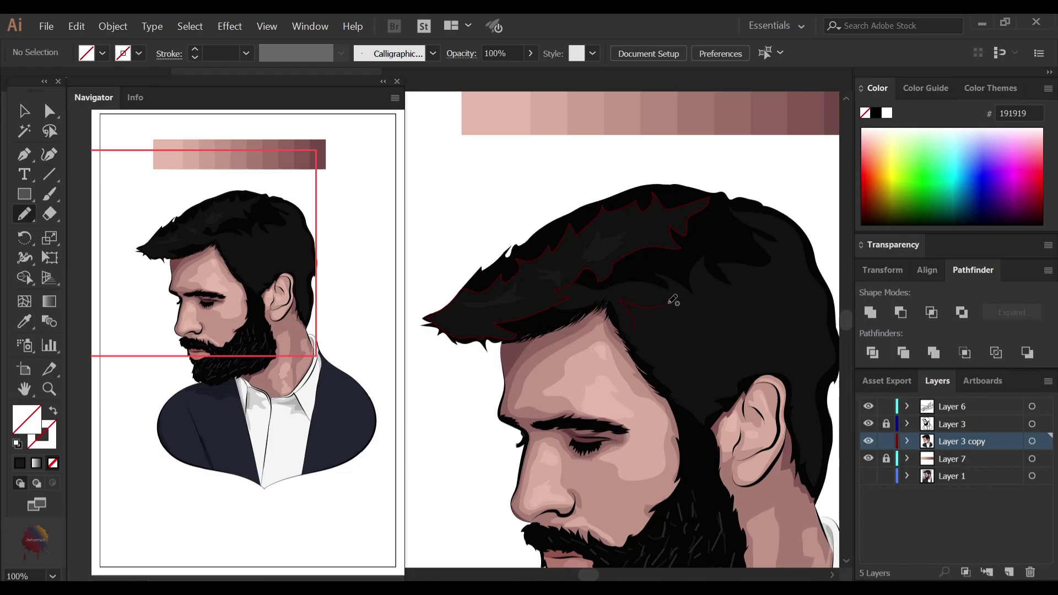
key(shift+x)
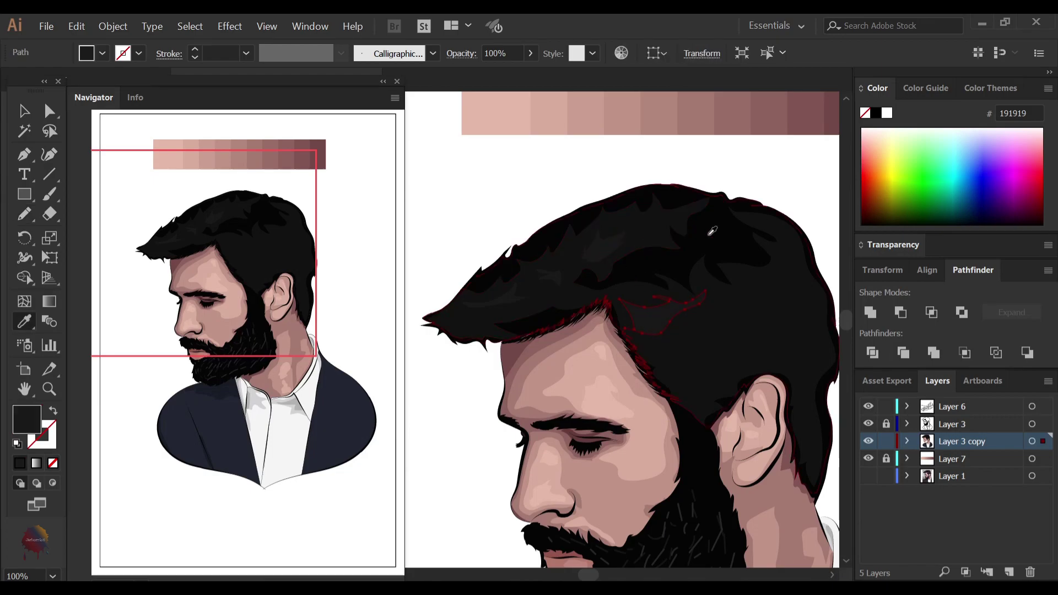
scroll(662, 282, right, 3)
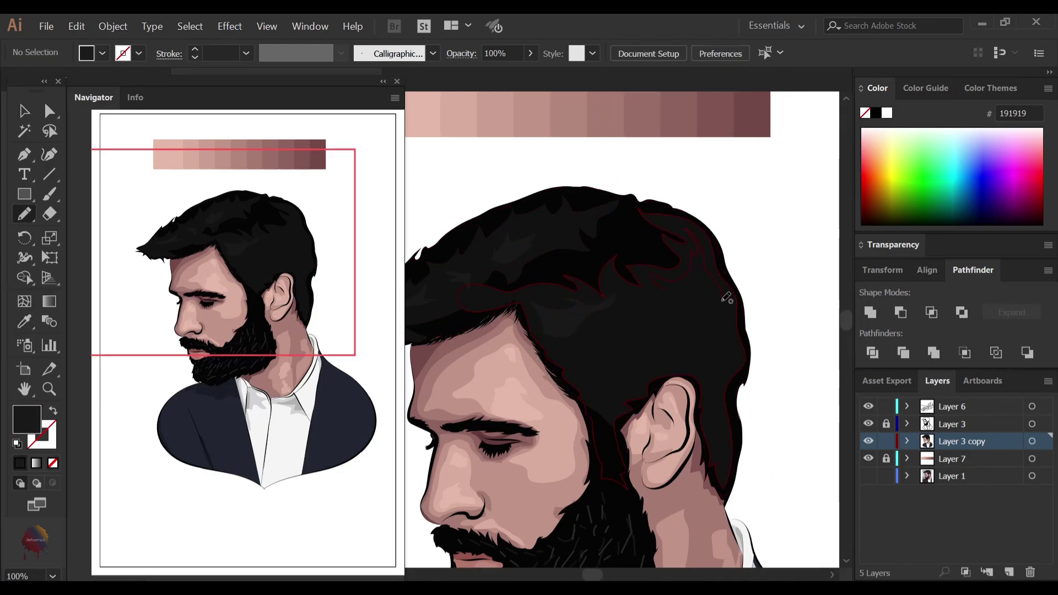
key(ctrl+minus)
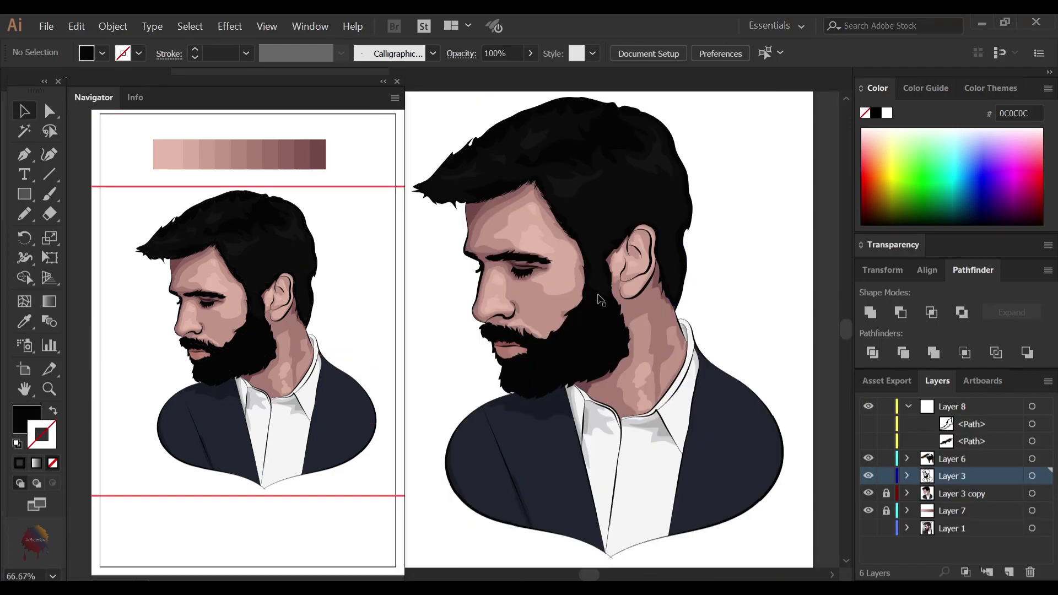
Eyedropper the hair colour onto the beard shape and draw a first beard highlight
key(ctrl+plus)
click(597, 312)
key(i)
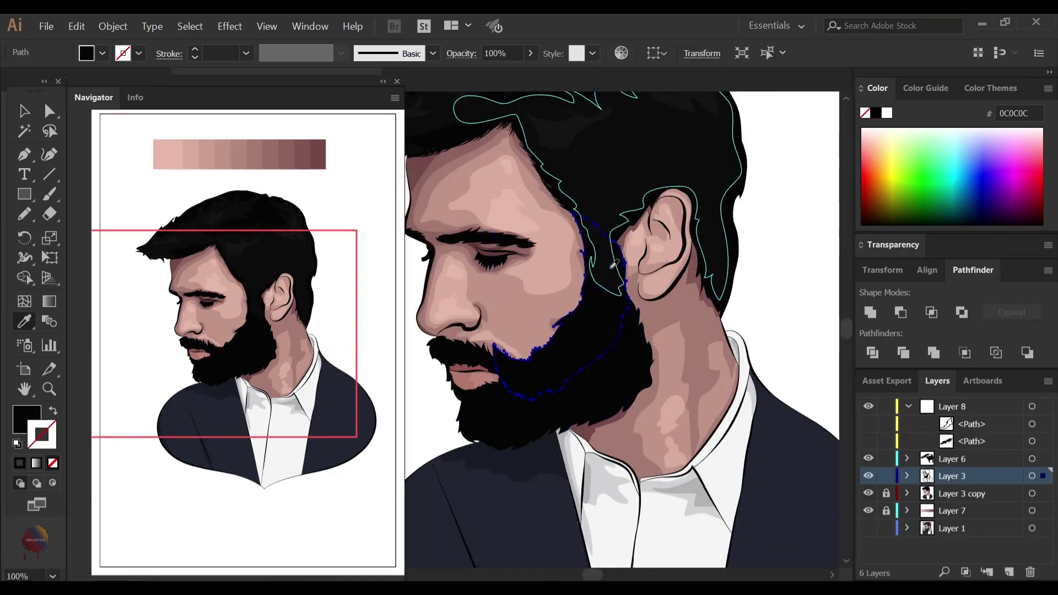
scroll(558, 163, up, 1)
click(558, 163)
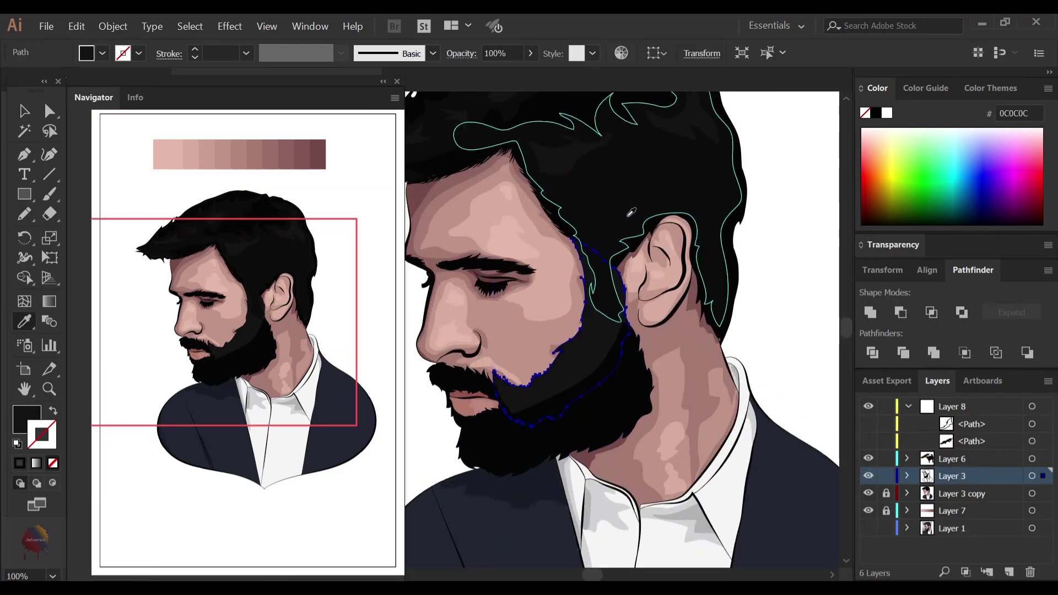
ctrl+click(799, 355)
key(n)
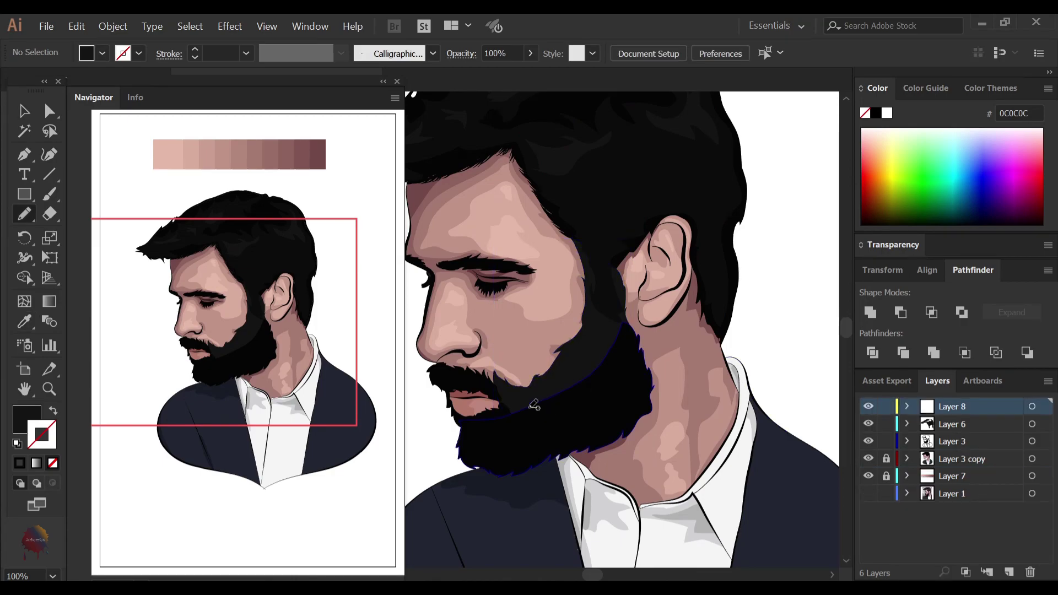
mouse_move(532, 407)
mouse_down()
mouse_move(615, 393)
mouse_move(576, 409)
mouse_move(521, 411)
mouse_up()
key(v)
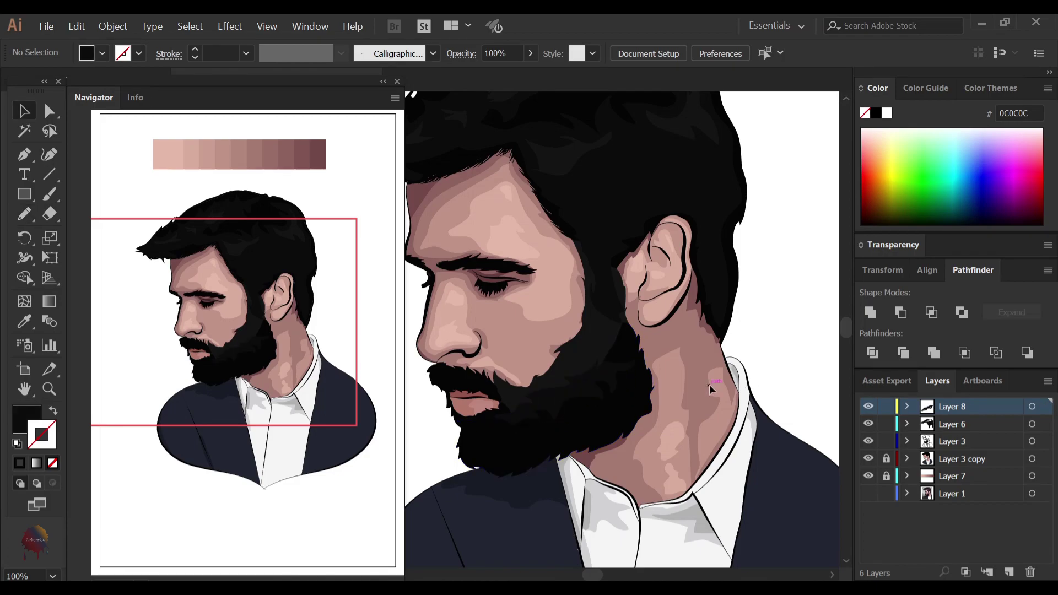
Redraw the hair edge in front of the ear
click(701, 267)
key(ctrl+equal)
key(n)
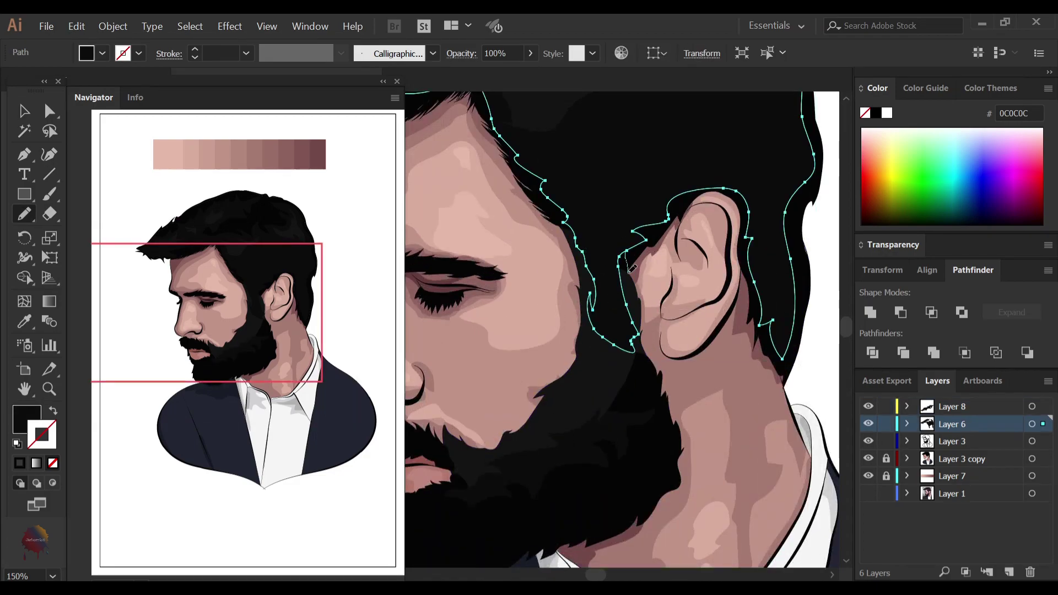
drag(632, 268, 642, 333)
key(v)
key(ctrl+shift+a)
key(ctrl+minus)
key(ctrl+equal)
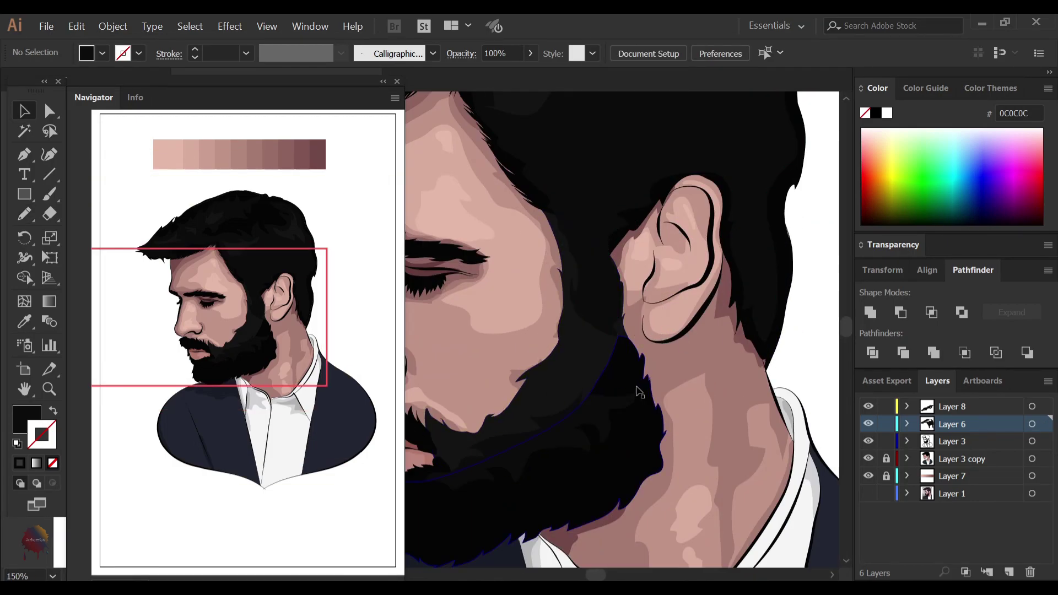
On Layer 8, draw a beard-edge highlight below the ear and refine its left side
click(720, 366)
key(n)
mouse_move(595, 402)
mouse_down()
mouse_move(608, 359)
mouse_move(624, 352)
mouse_move(623, 386)
mouse_move(603, 405)
mouse_up()
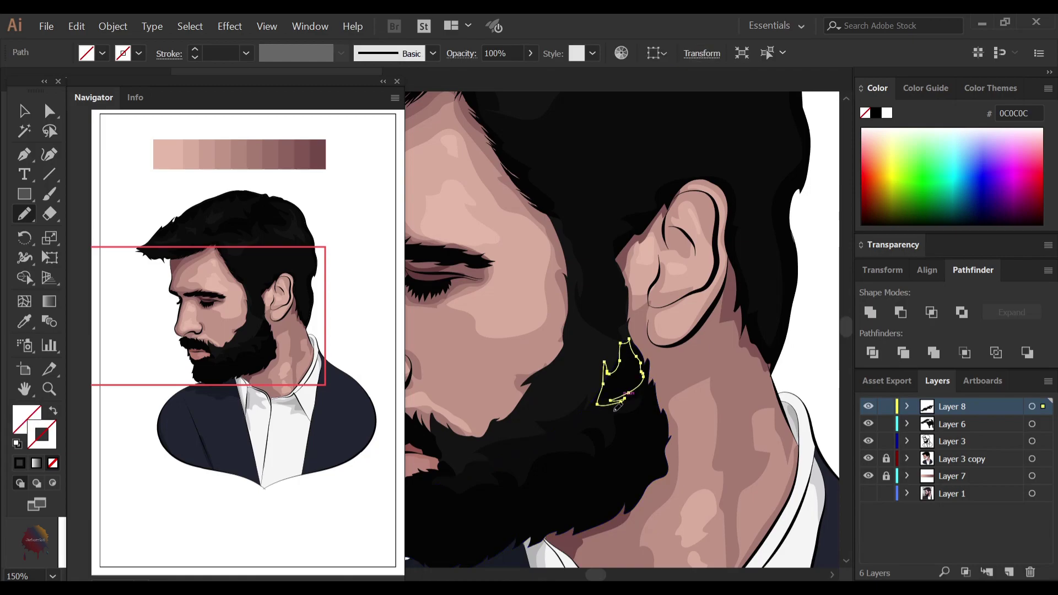
key(v)
key(ctrl+shift+a)
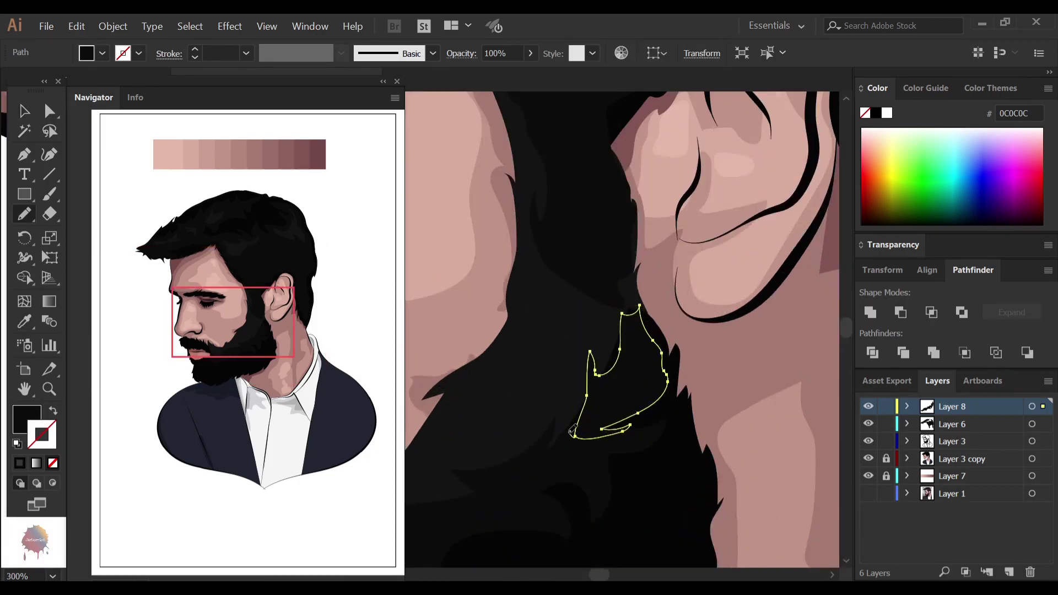
drag(623, 346, 613, 356)
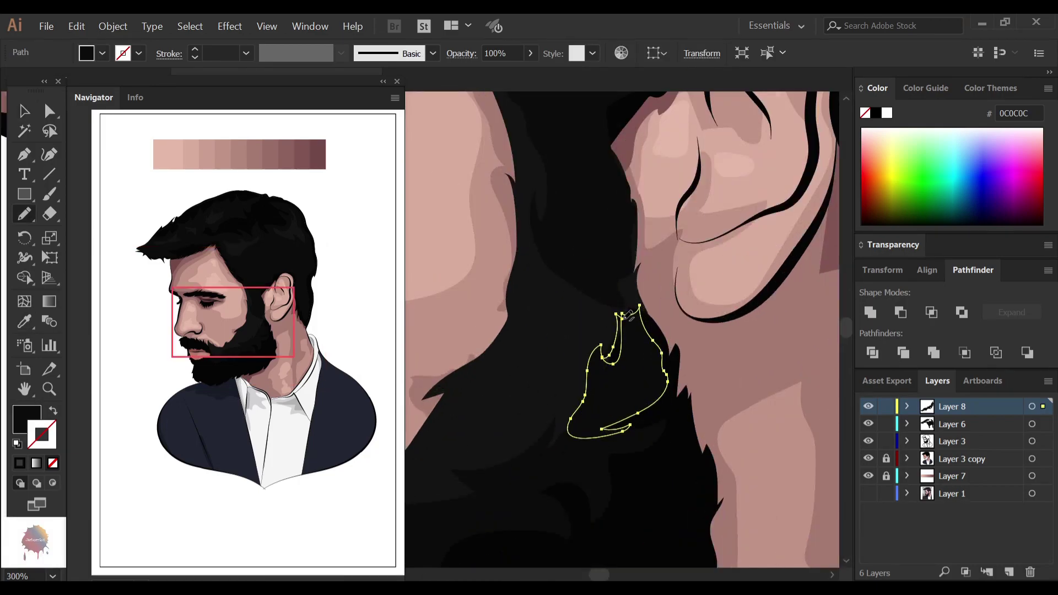
drag(644, 319, 645, 326)
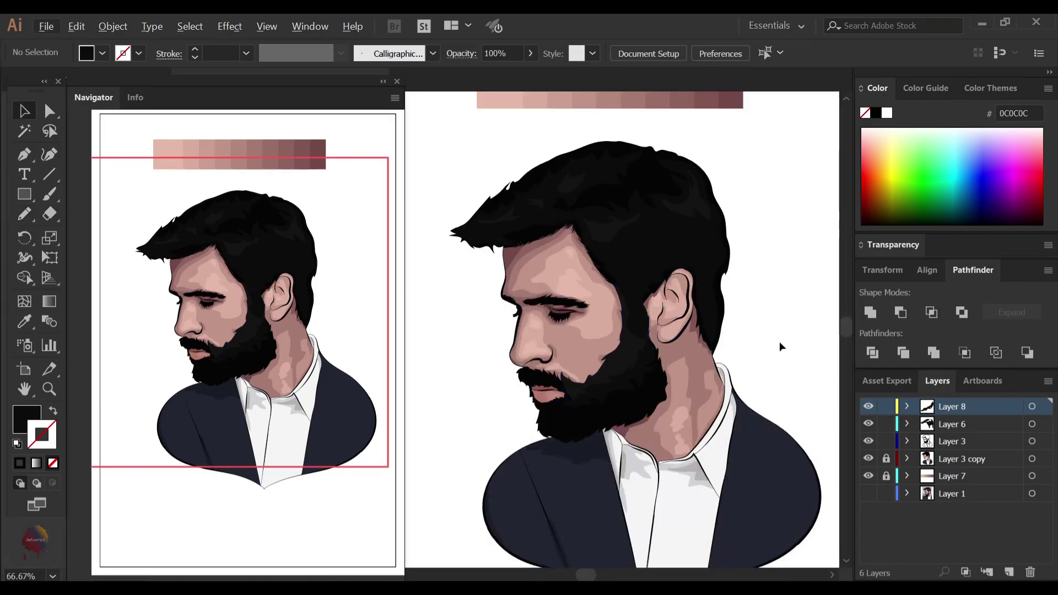
Draw a dark highlight shape across the mustache, then view the whole portrait
scroll(478, 435, up, 3)
key(n)
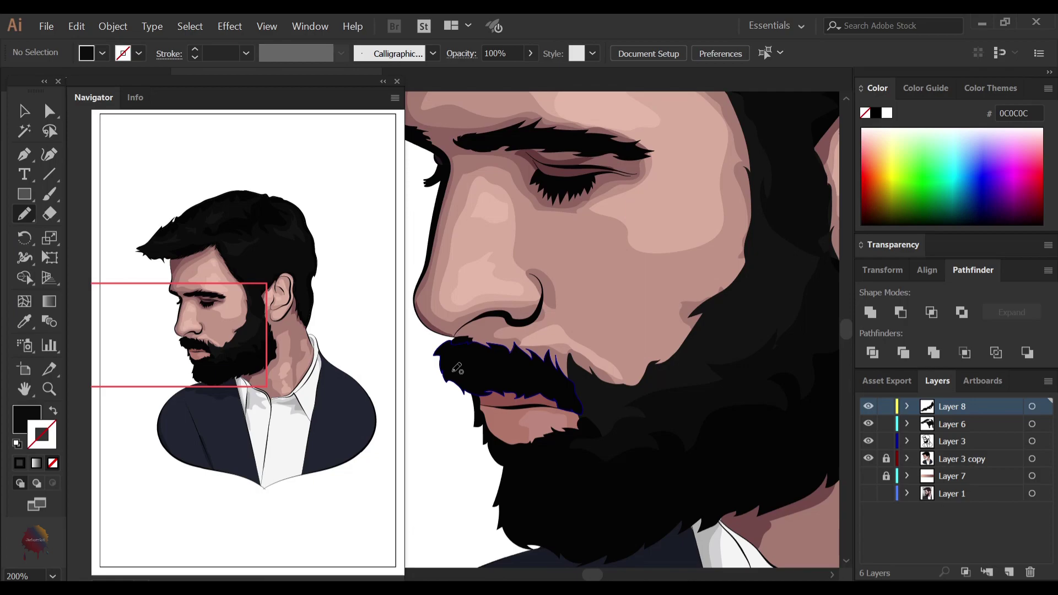
mouse_move(479, 355)
mouse_down()
mouse_move(515, 359)
mouse_move(493, 381)
mouse_move(550, 377)
mouse_move(529, 416)
mouse_move(521, 410)
mouse_up()
scroll(549, 394, down, 3)
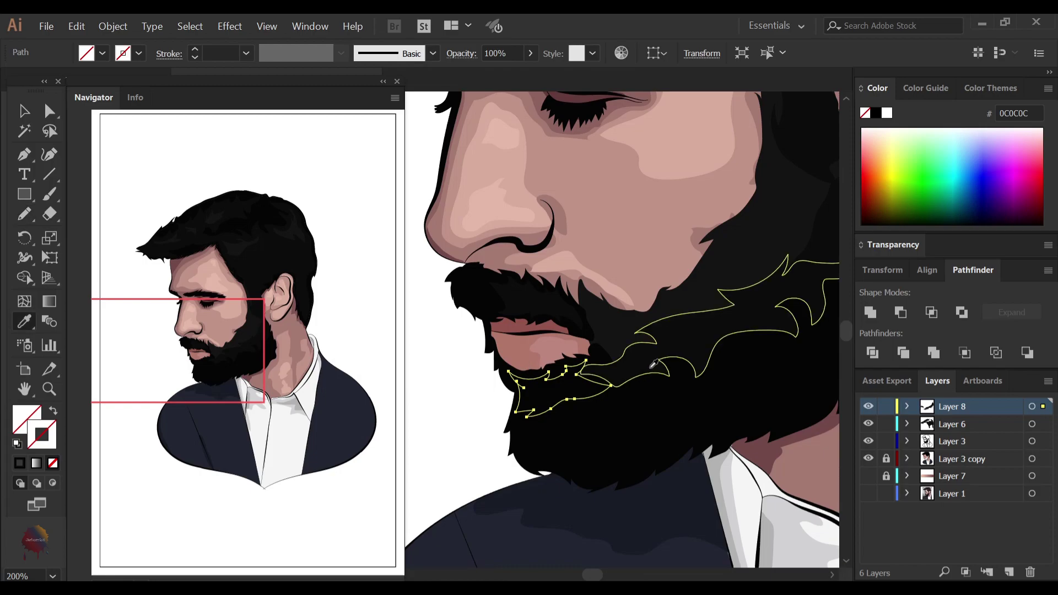
key(ctrl+minus)
key(ctrl+minus)
key(ctrl+minus)
click(821, 318)
key(ctrl+minus)
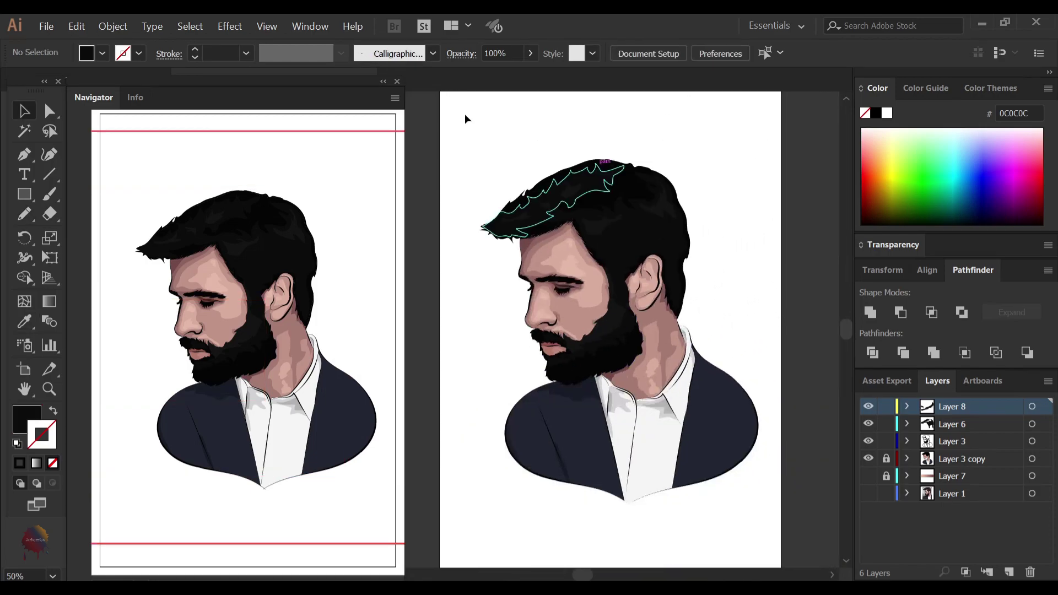